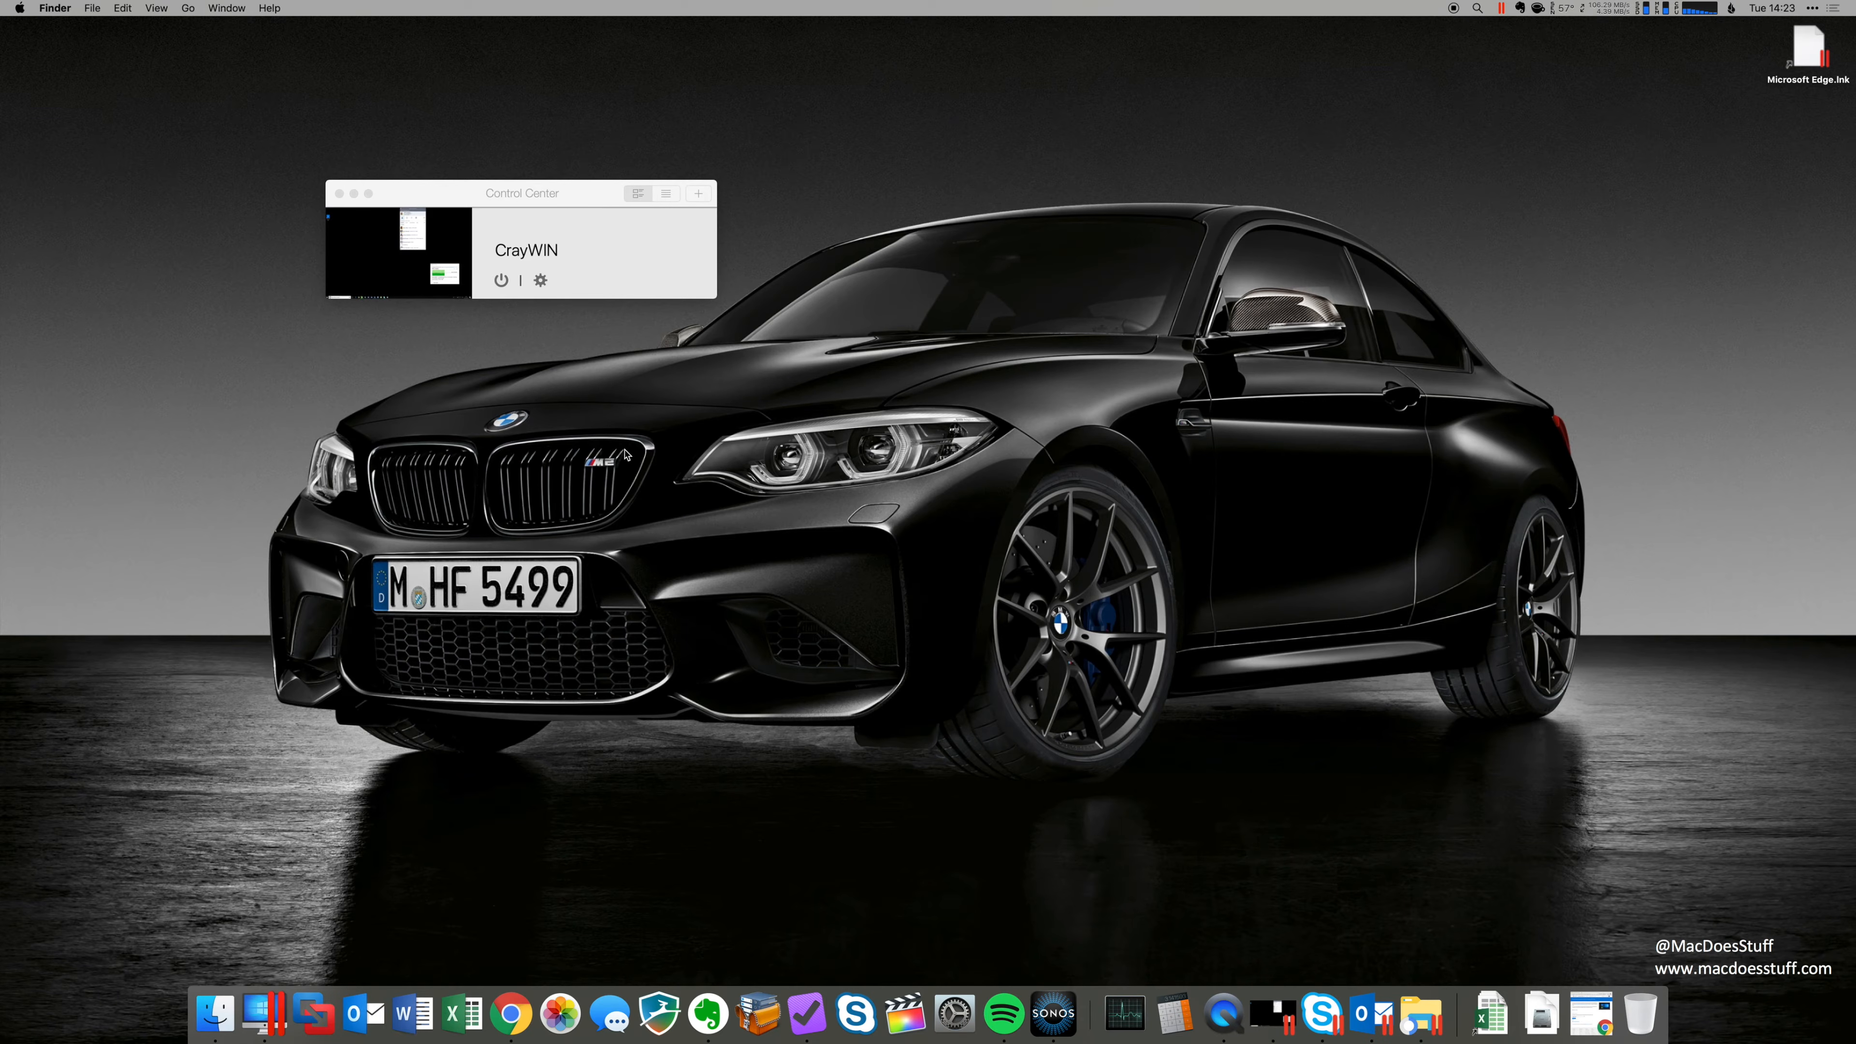
Switch to Chrome and confirm Windows 10 as the edition on the Windows 10 disc image download page.
{"action": "left_click", "coordinate": [521, 1007]}
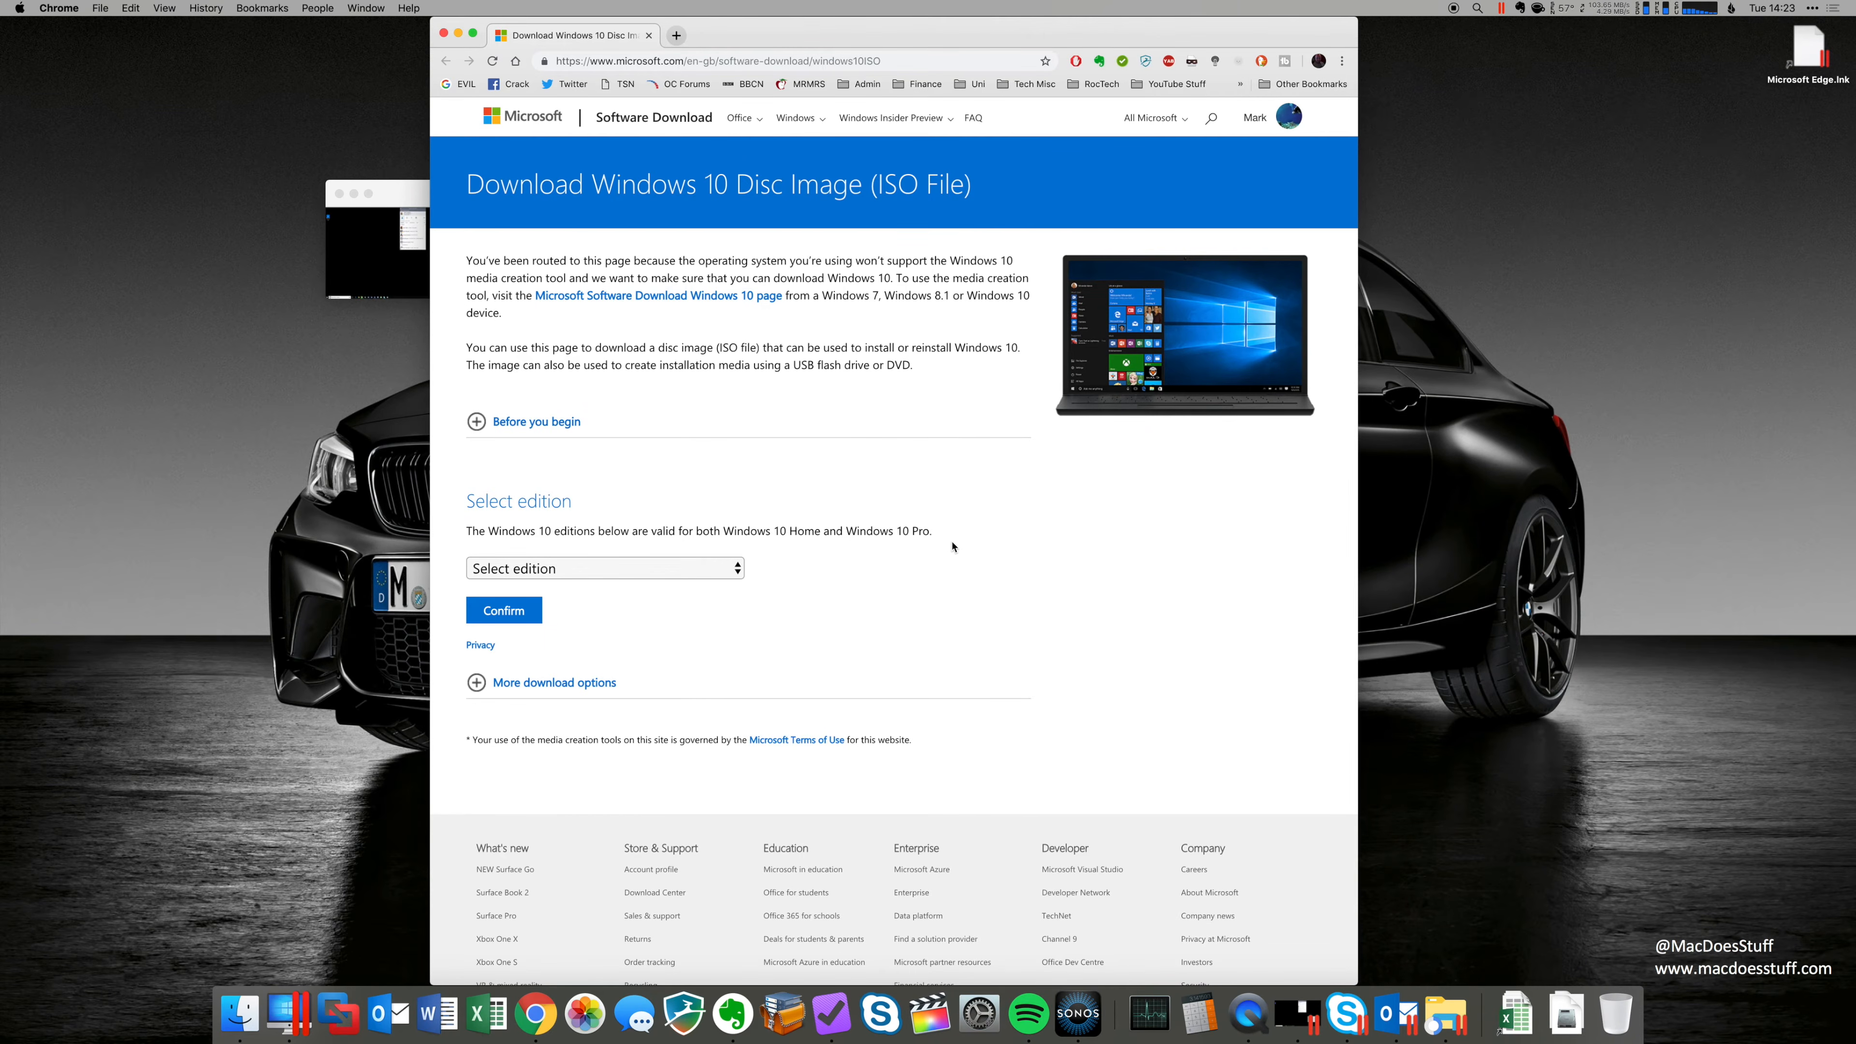
{"action": "left_click", "coordinate": [615, 569]}
{"action": "left_click", "coordinate": [669, 609]}
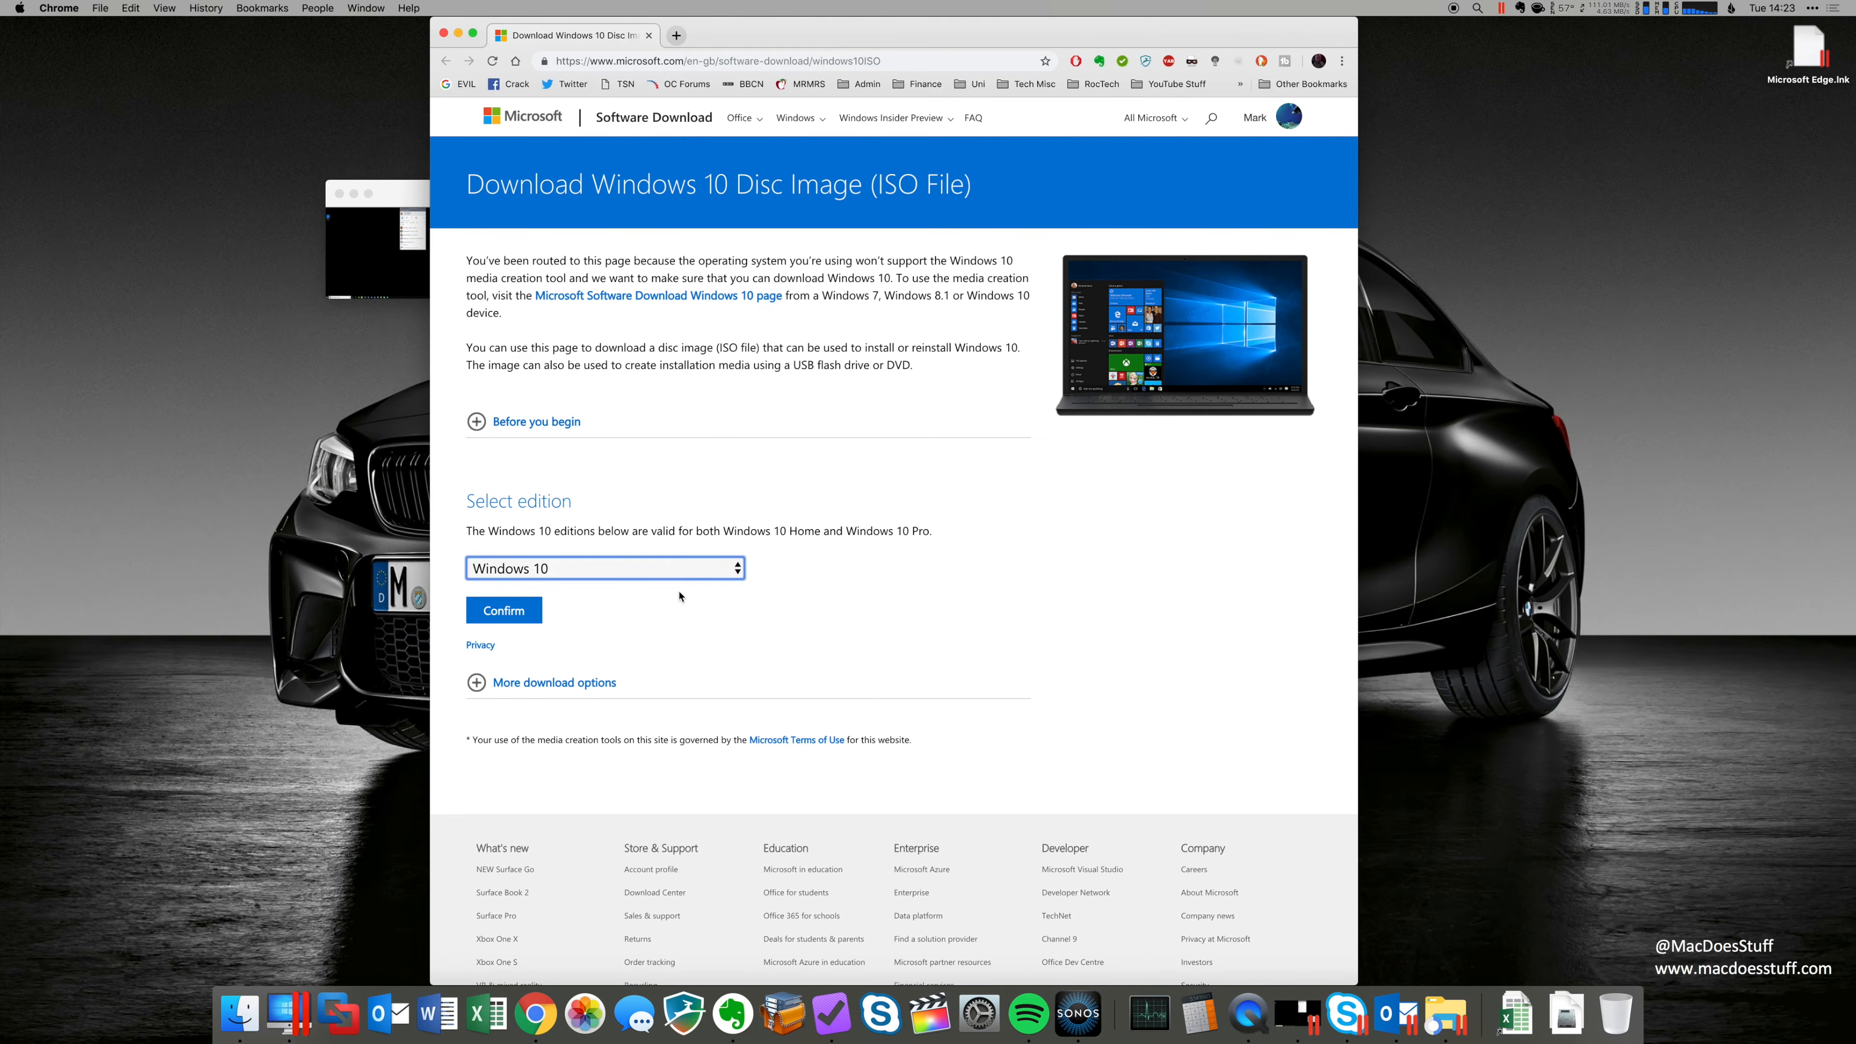
{"action": "key", "text": "Tab"}
{"action": "key", "text": "Return"}
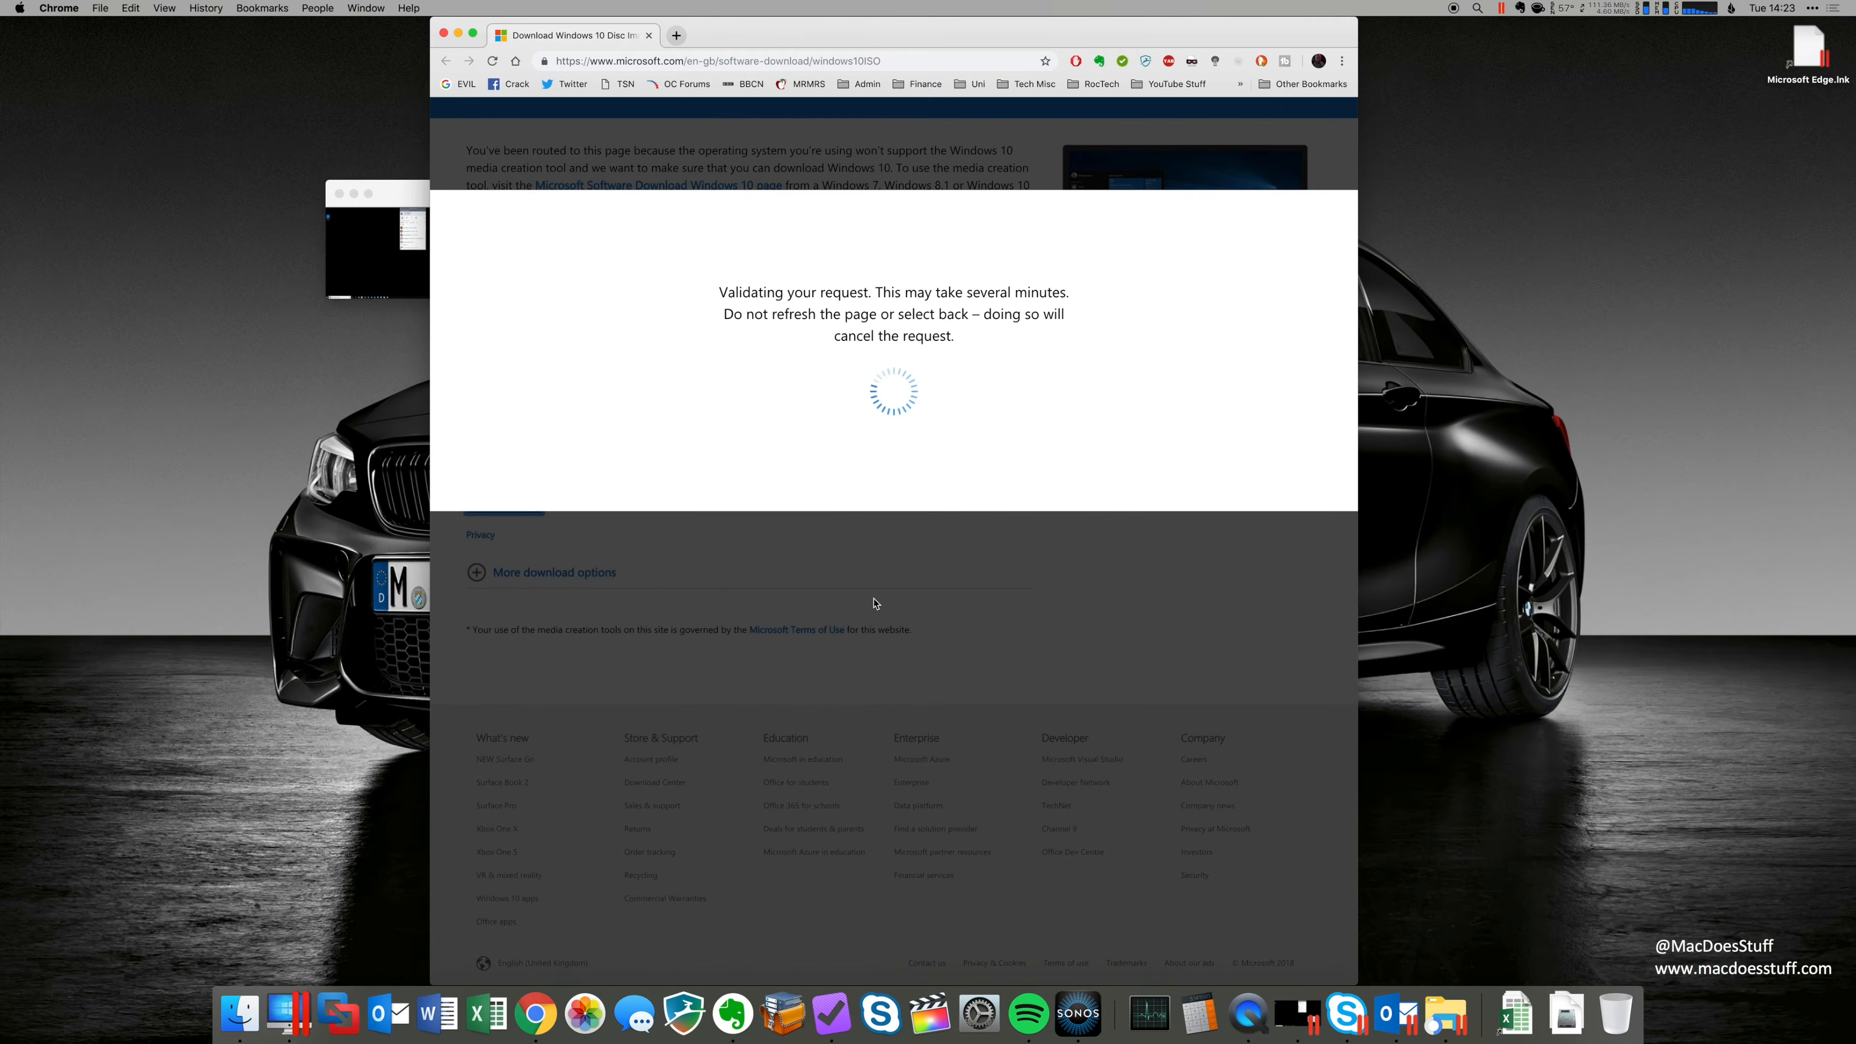
Confirm English as the product language and download the 64-bit Windows 10 ISO.
{"action": "scroll", "coordinate": [850, 615], "scroll_direction": "down", "scroll_amount": 1}
{"action": "left_click", "coordinate": [694, 694]}
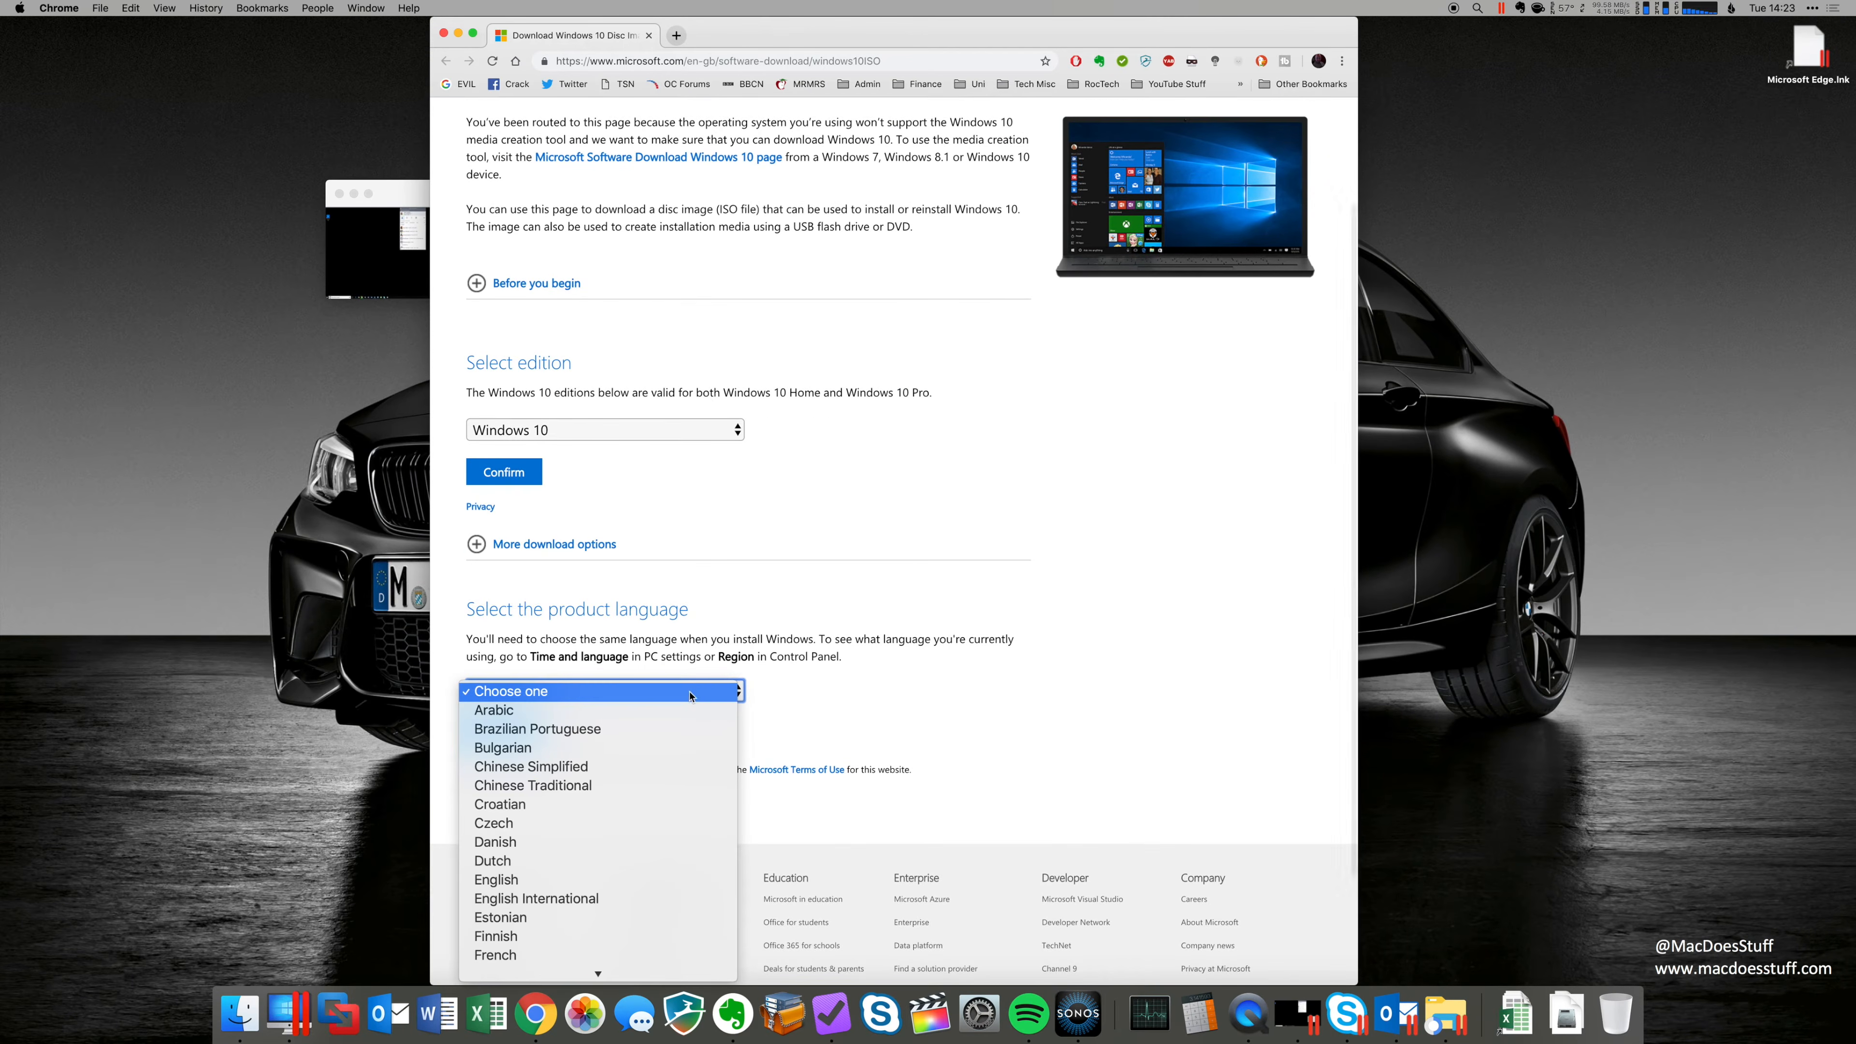
{"action": "left_click", "coordinate": [713, 881]}
{"action": "left_click", "coordinate": [532, 732]}
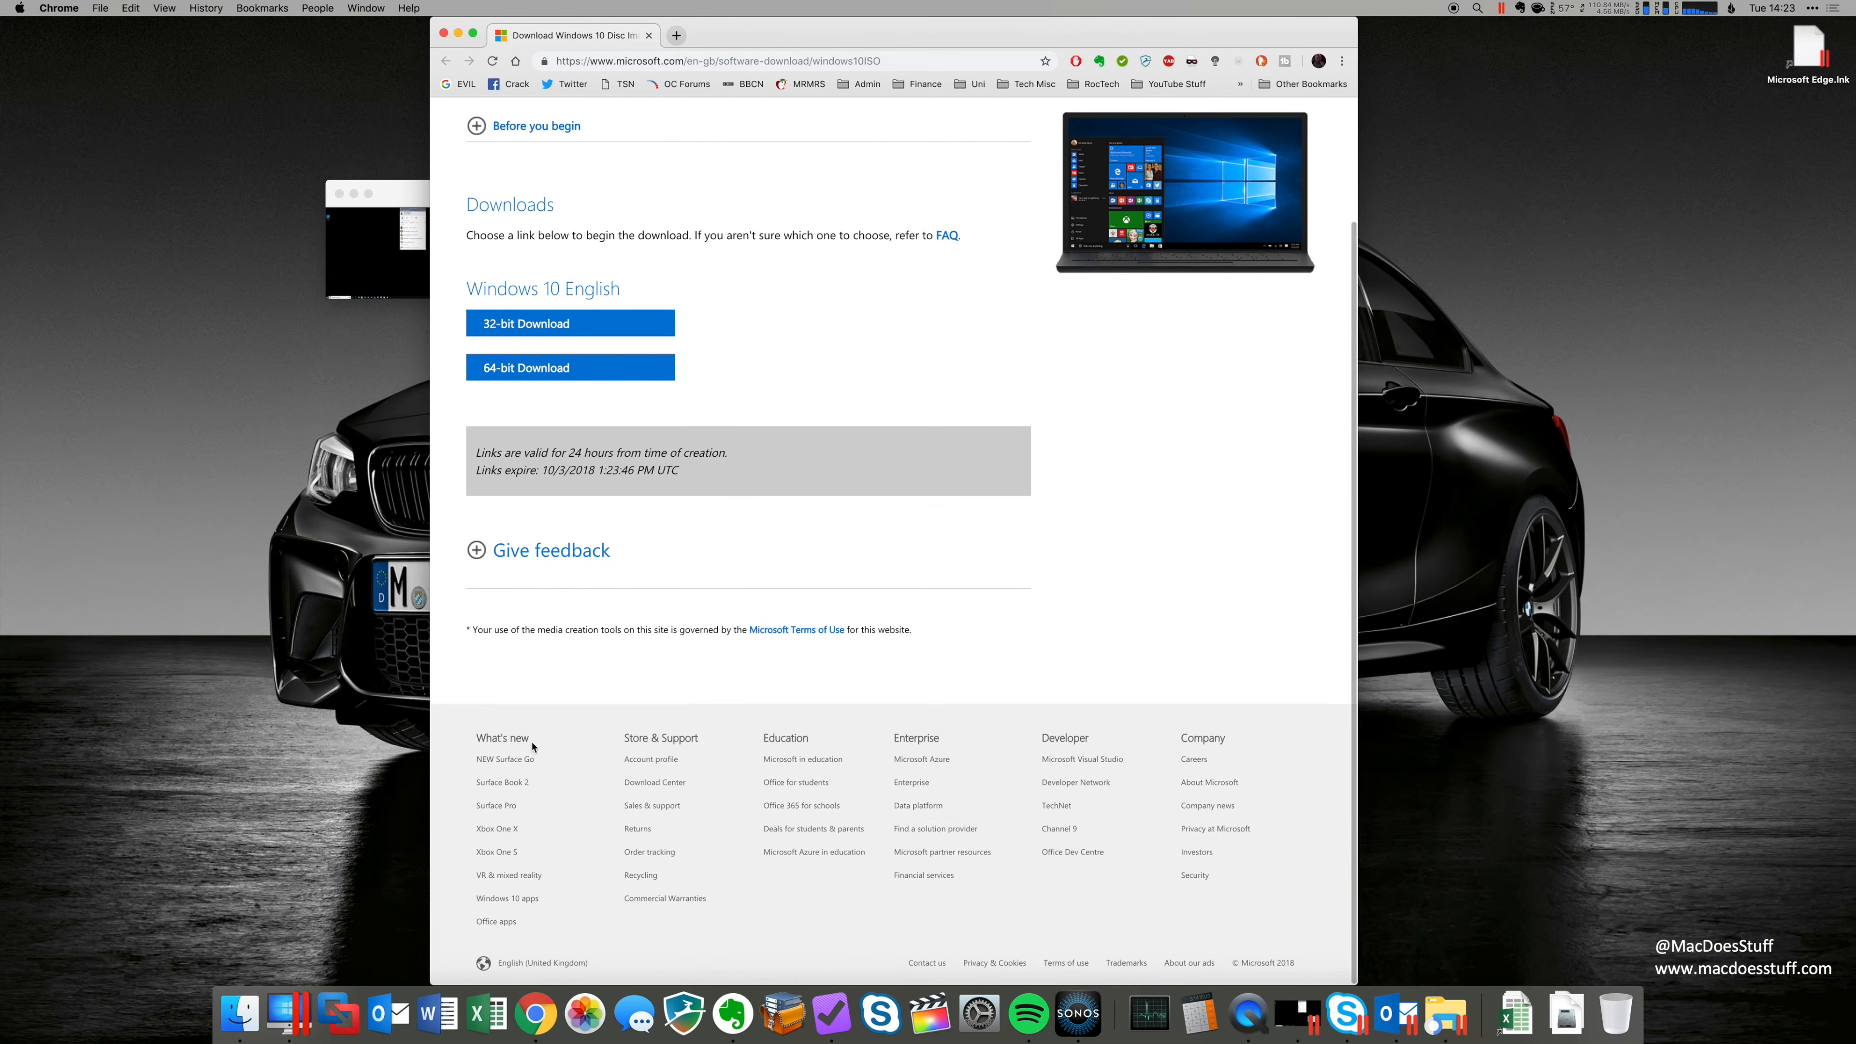
{"action": "left_click", "coordinate": [570, 369]}
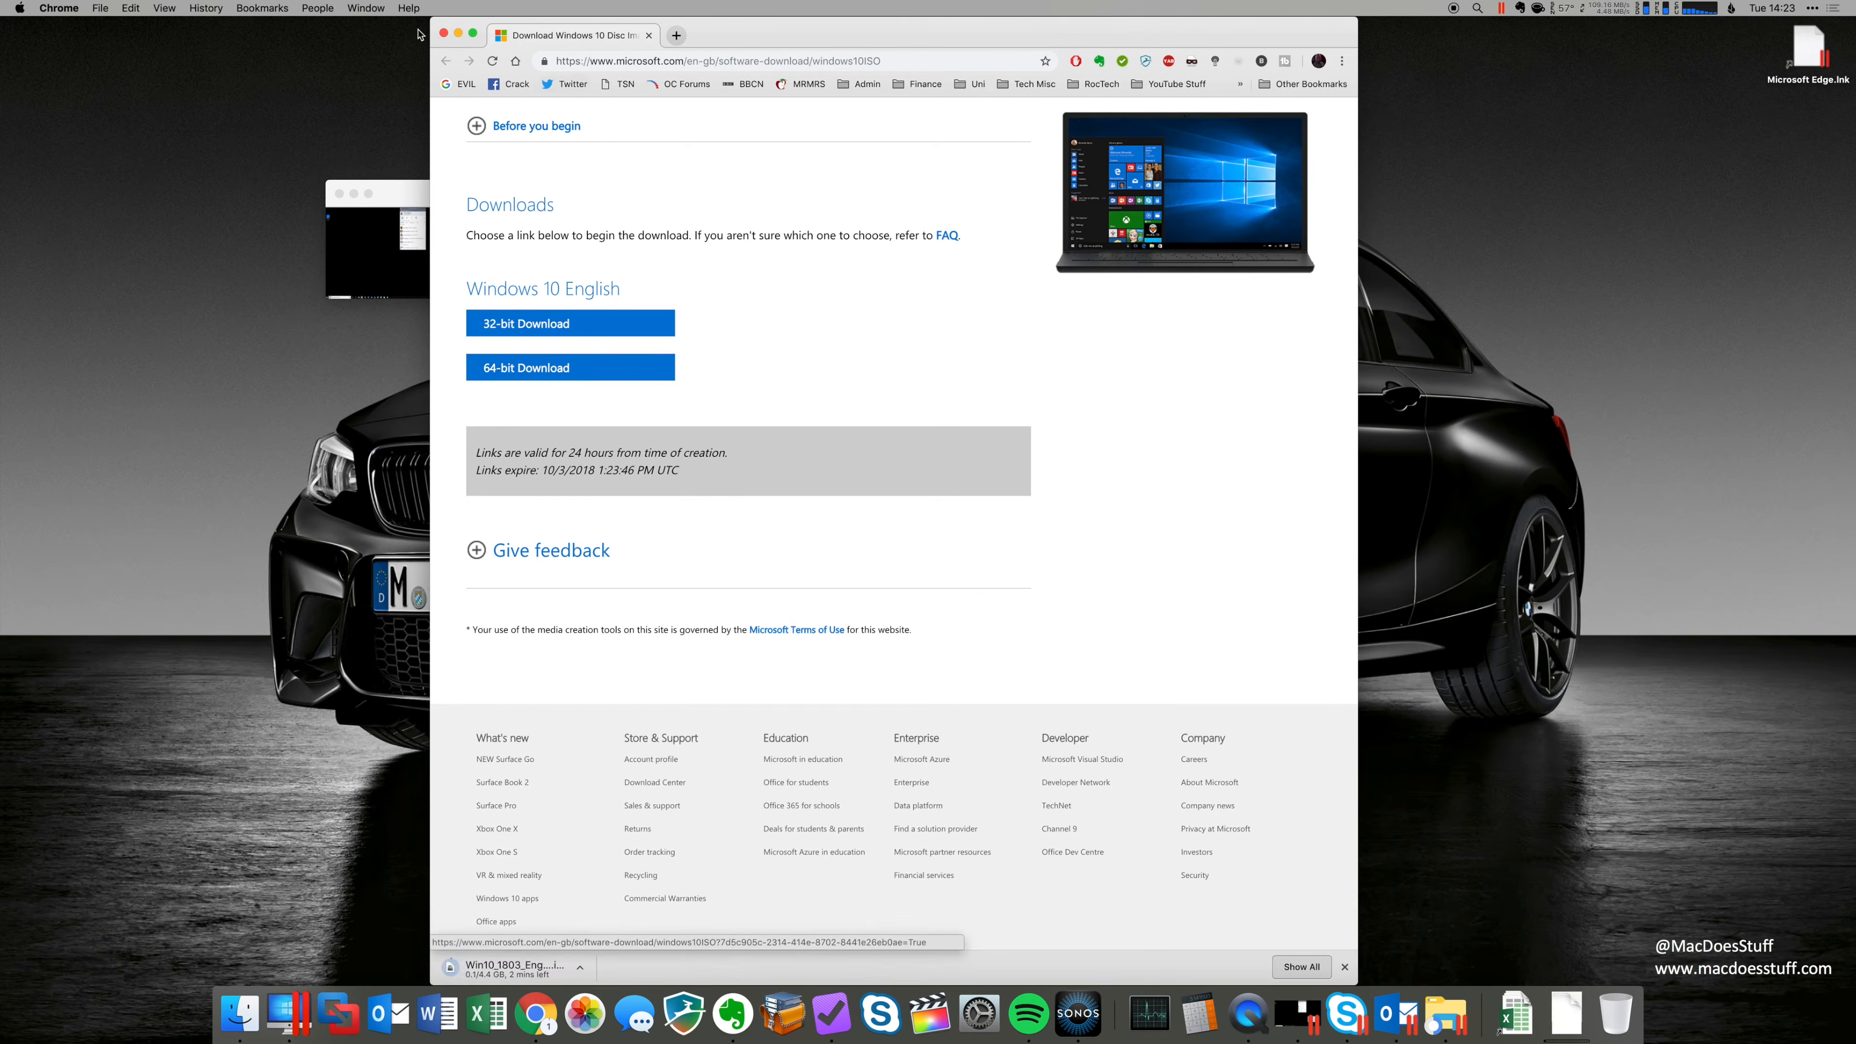
Show the downloaded Win10_1803_English_x64.iso in Finder from the browser's download list, and close Finder and Chrome.
{"action": "left_click", "coordinate": [372, 7]}
{"action": "left_click", "coordinate": [383, 140]}
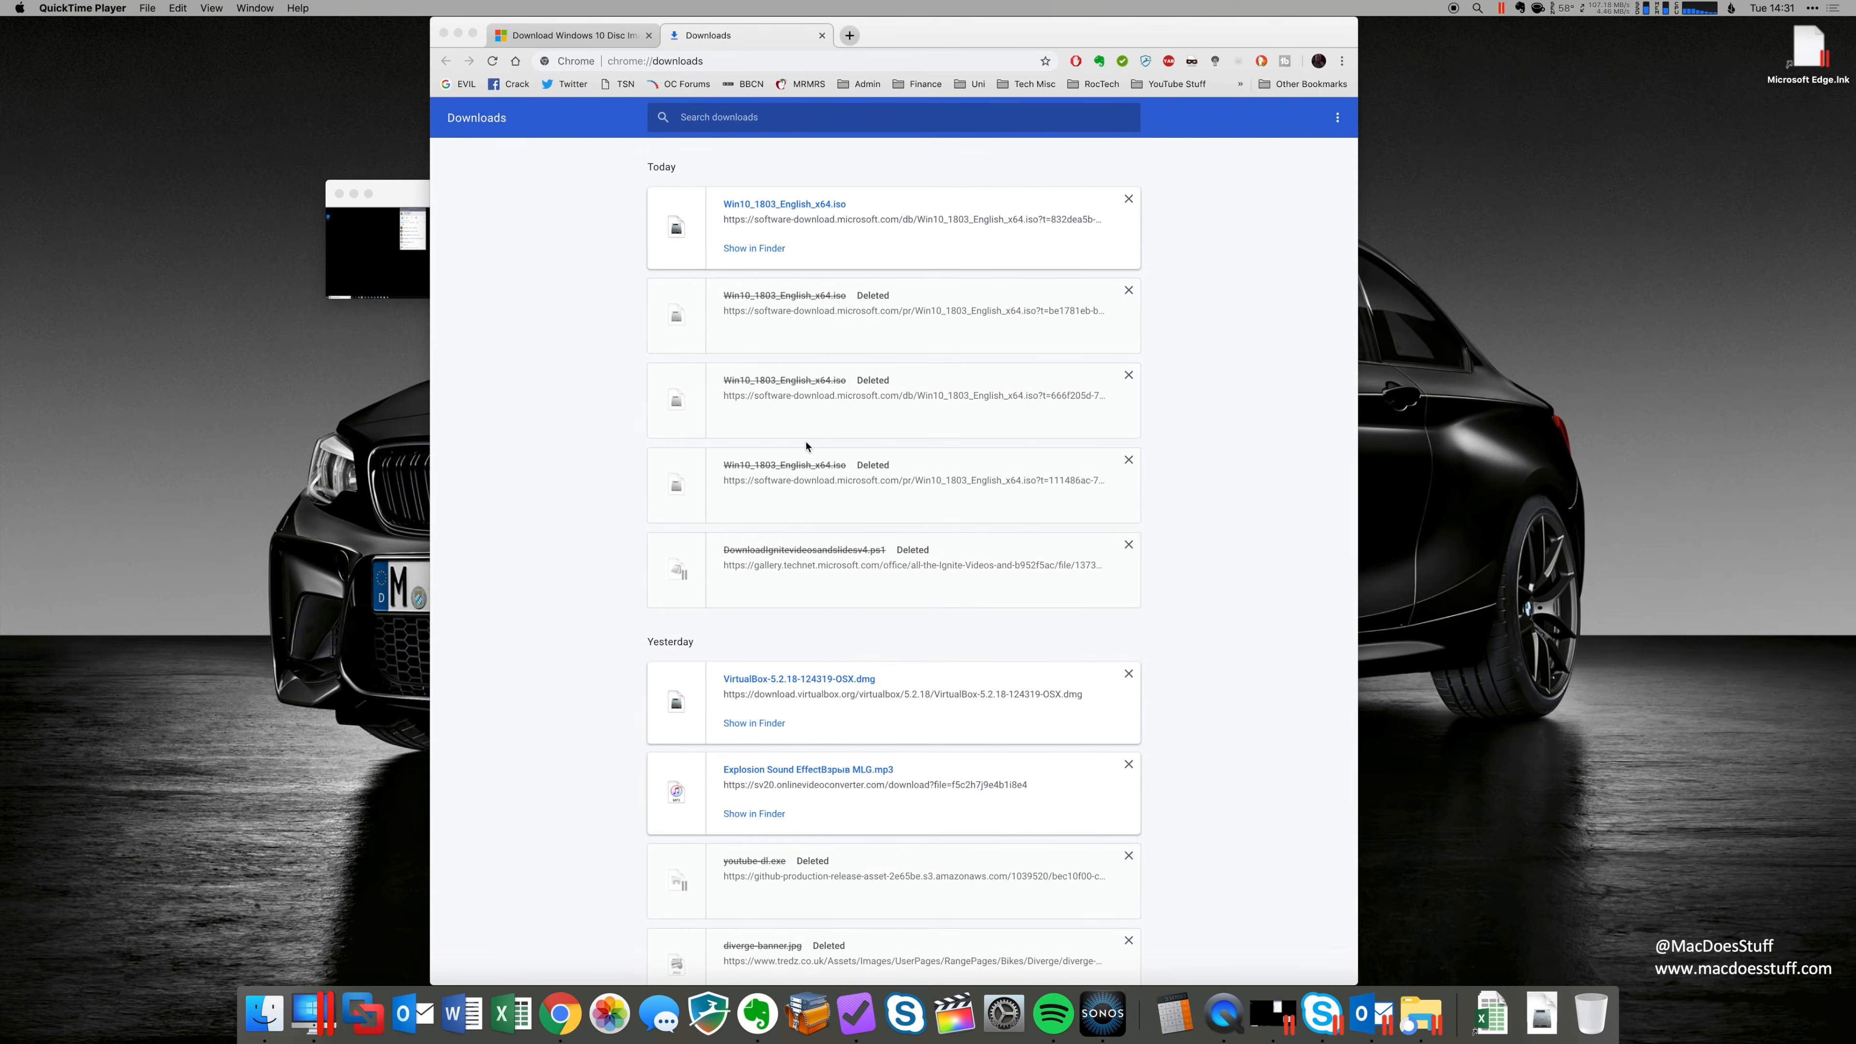
{"action": "left_click", "coordinate": [734, 249]}
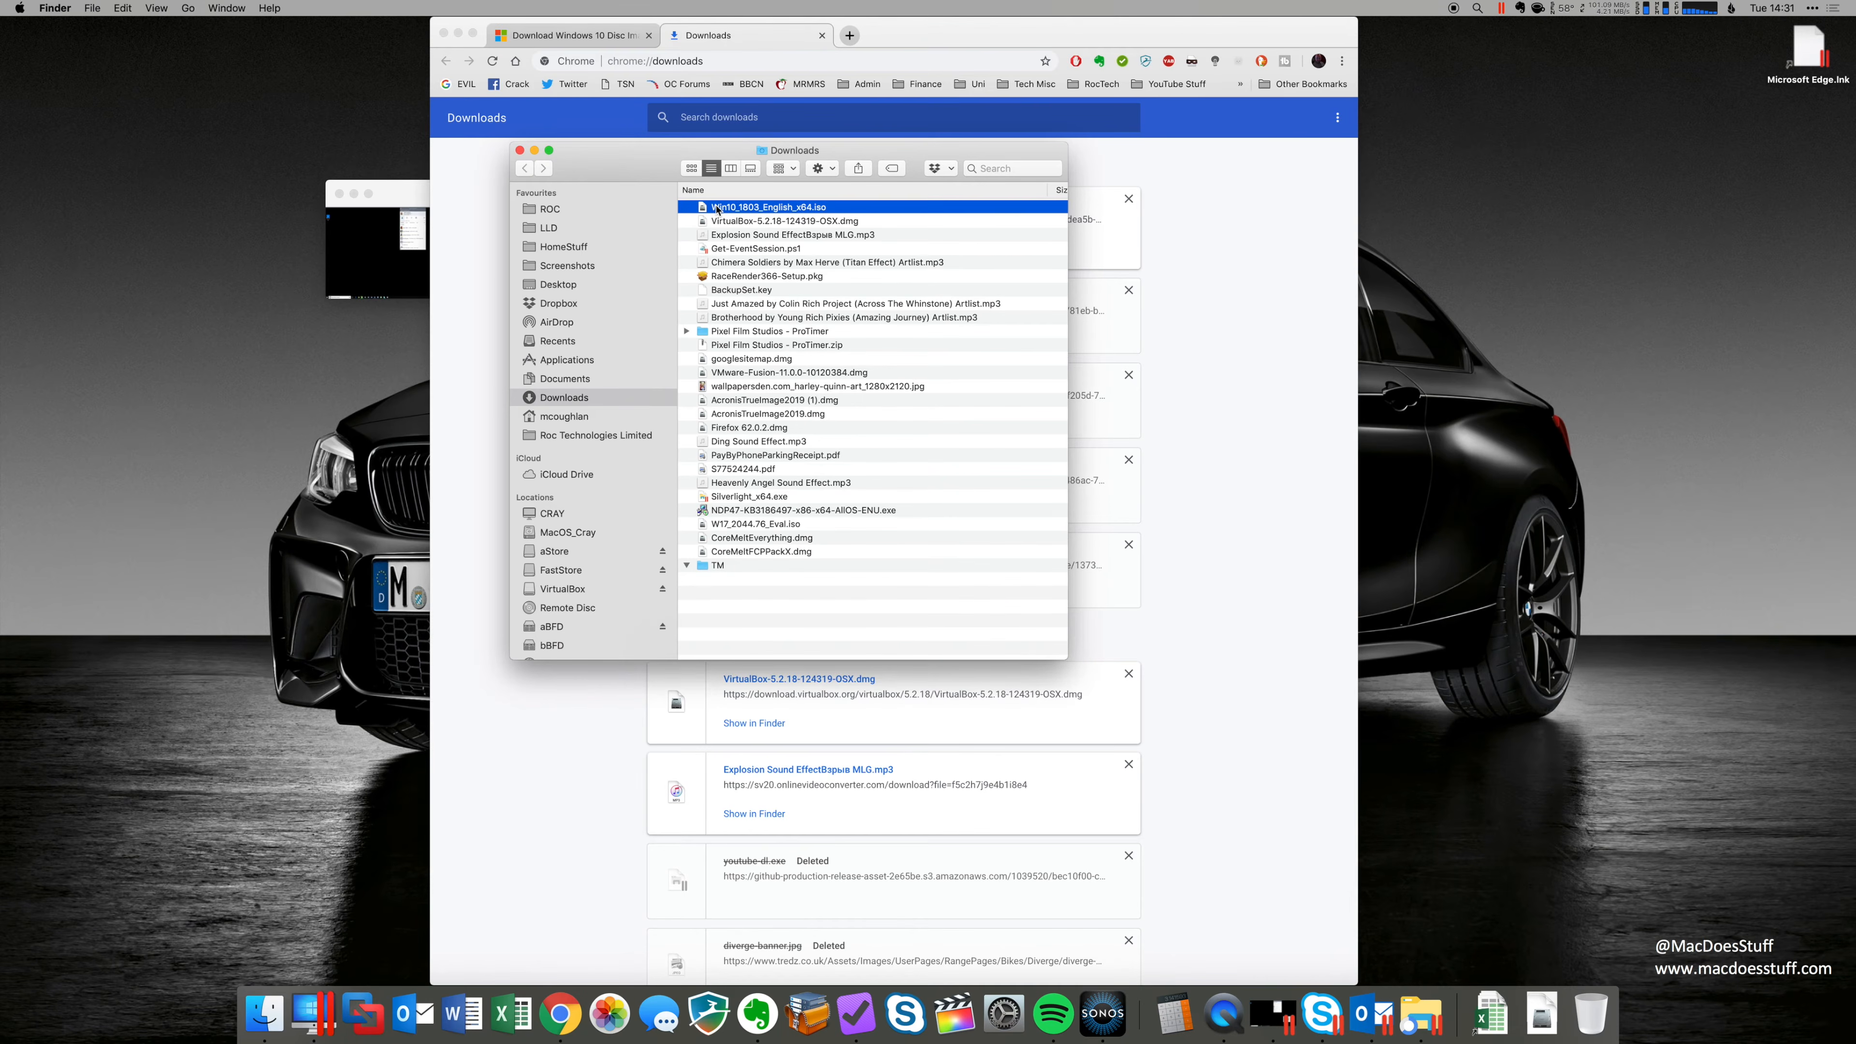
{"action": "key", "text": "super+w"}
{"action": "left_click", "coordinate": [679, 253]}
{"action": "key", "text": "super+q"}
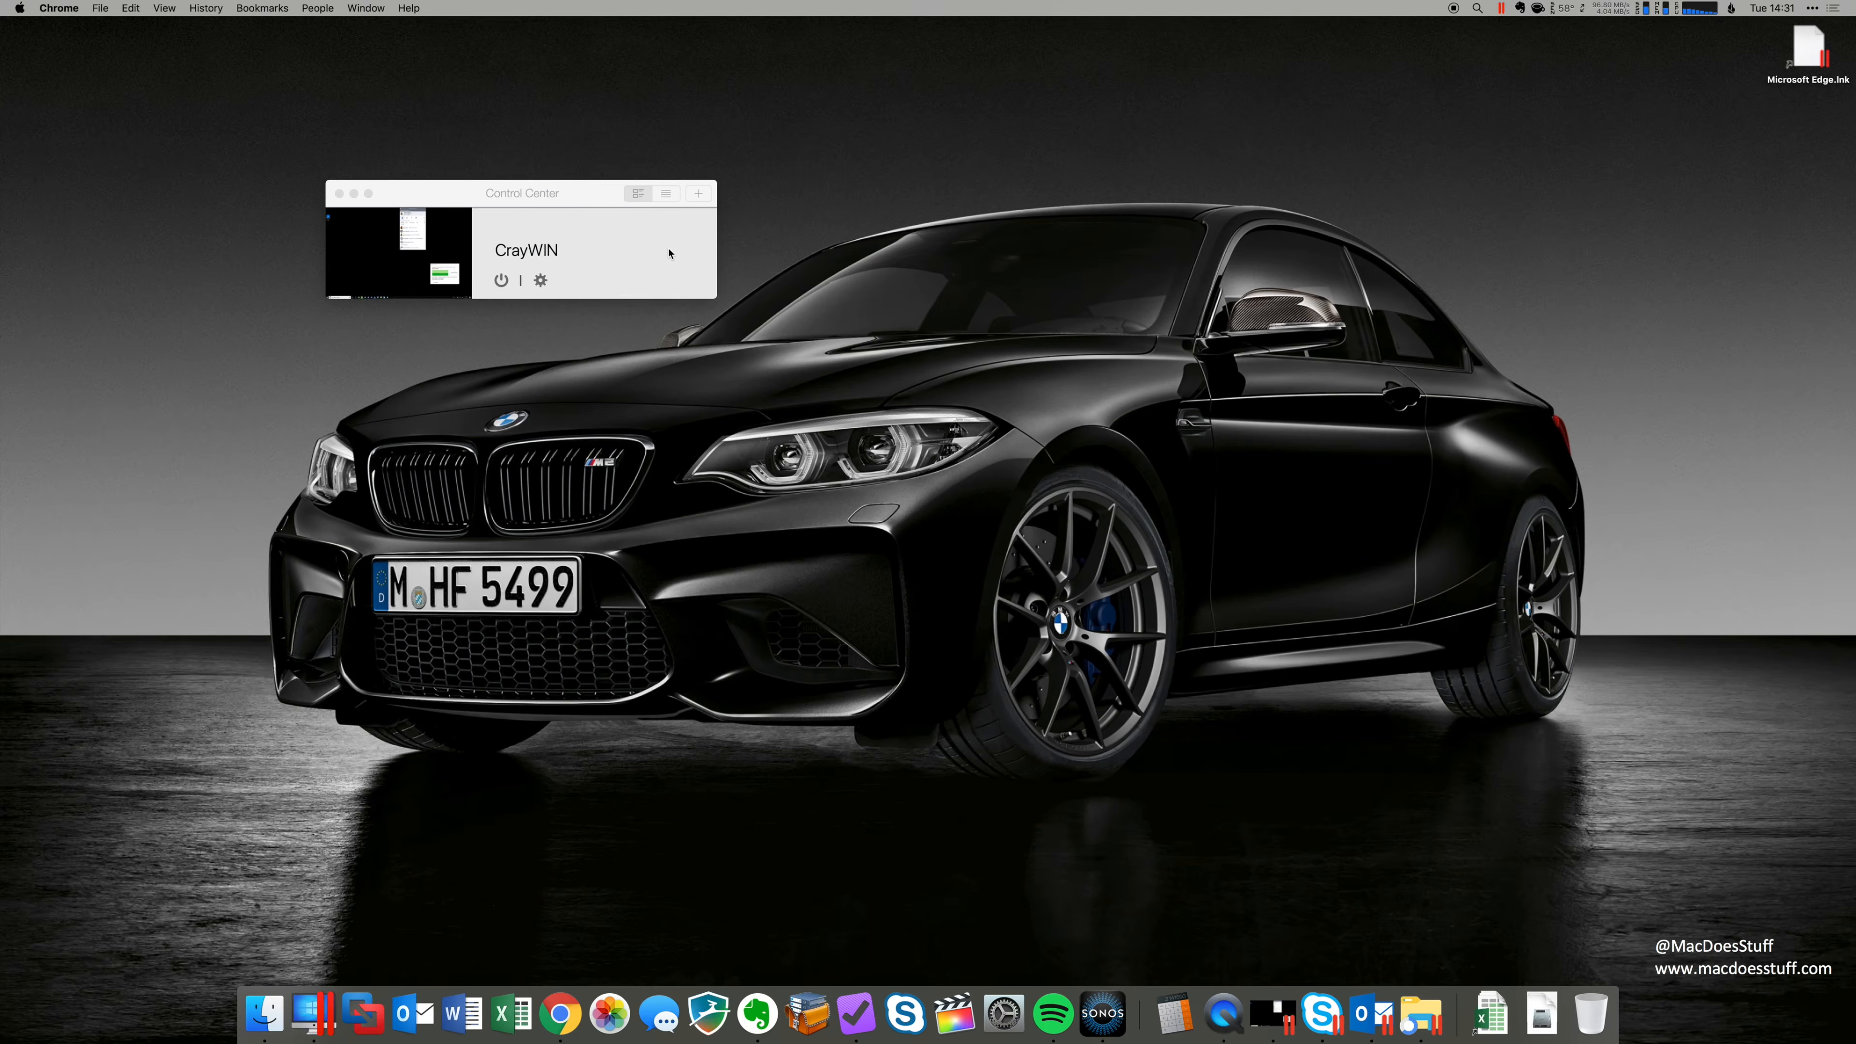
Start a new Parallels Desktop virtual machine that installs Windows 10 from the Win10_1803_English_x64.iso image.
{"action": "left_click", "coordinate": [582, 205]}
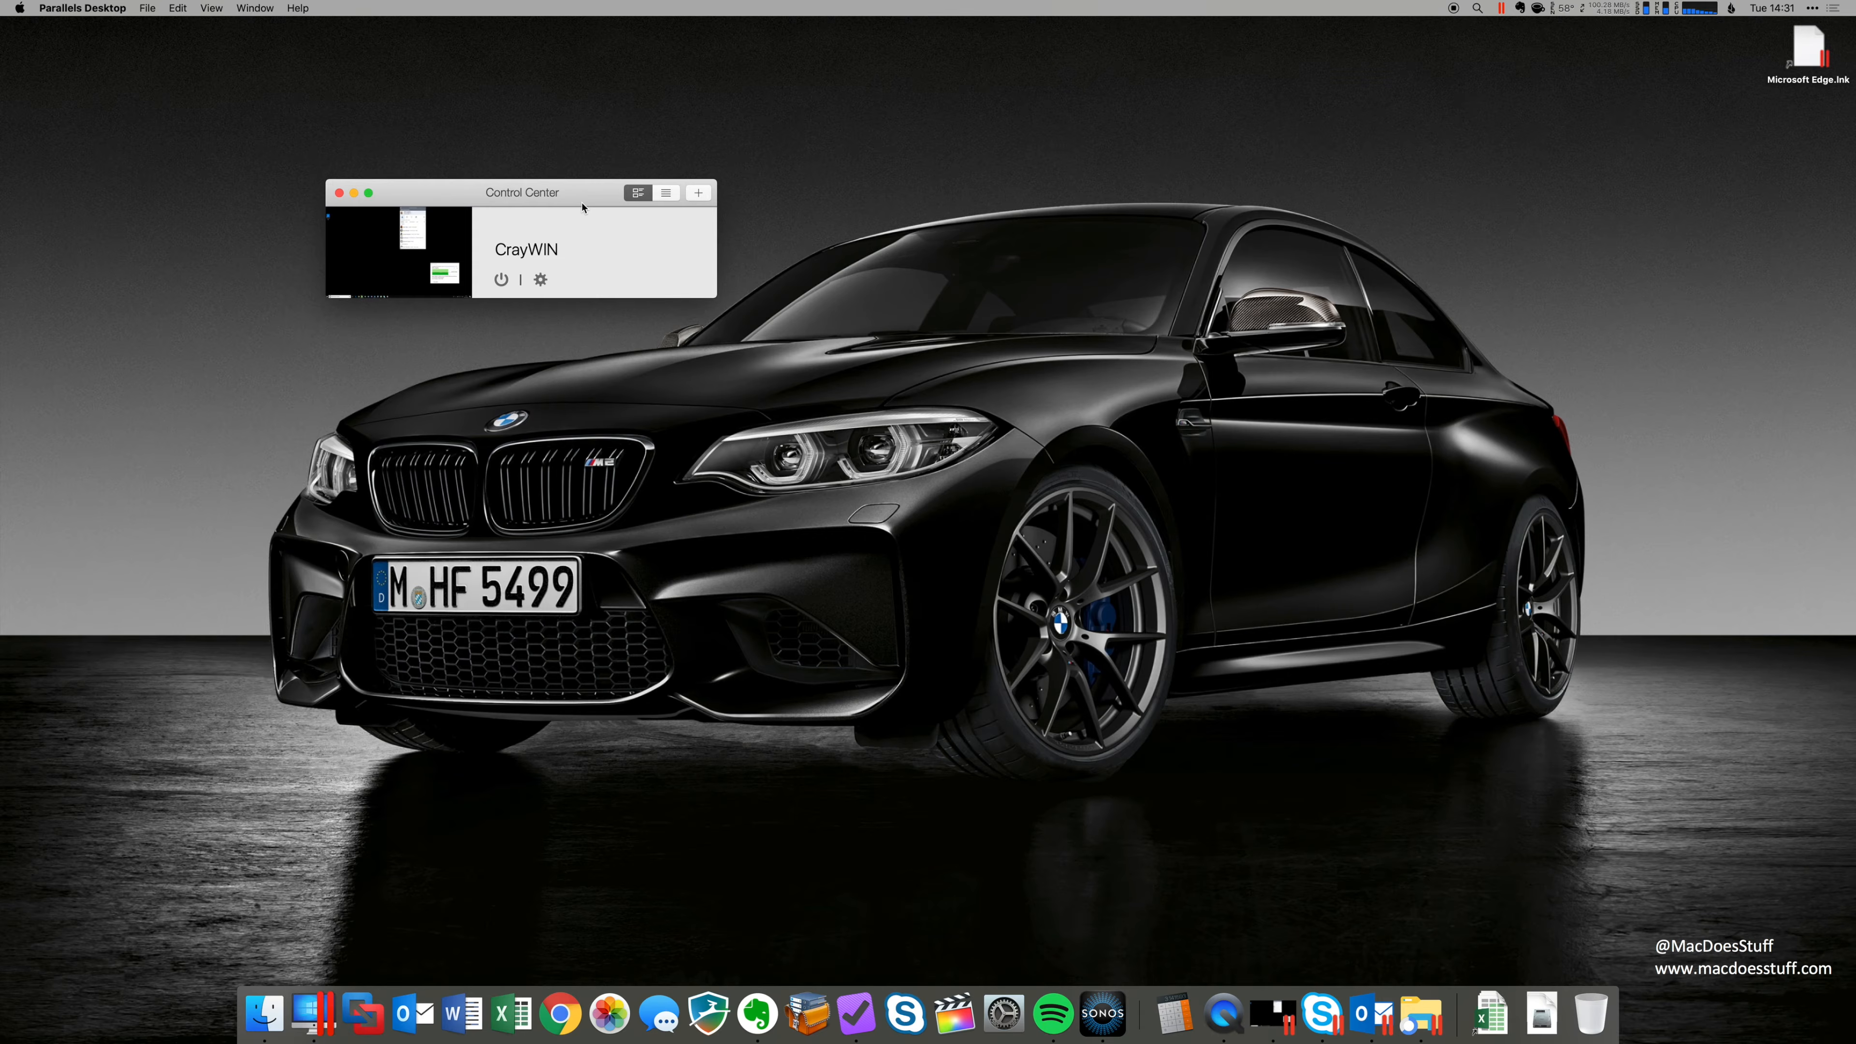
{"action": "left_click", "coordinate": [151, 8]}
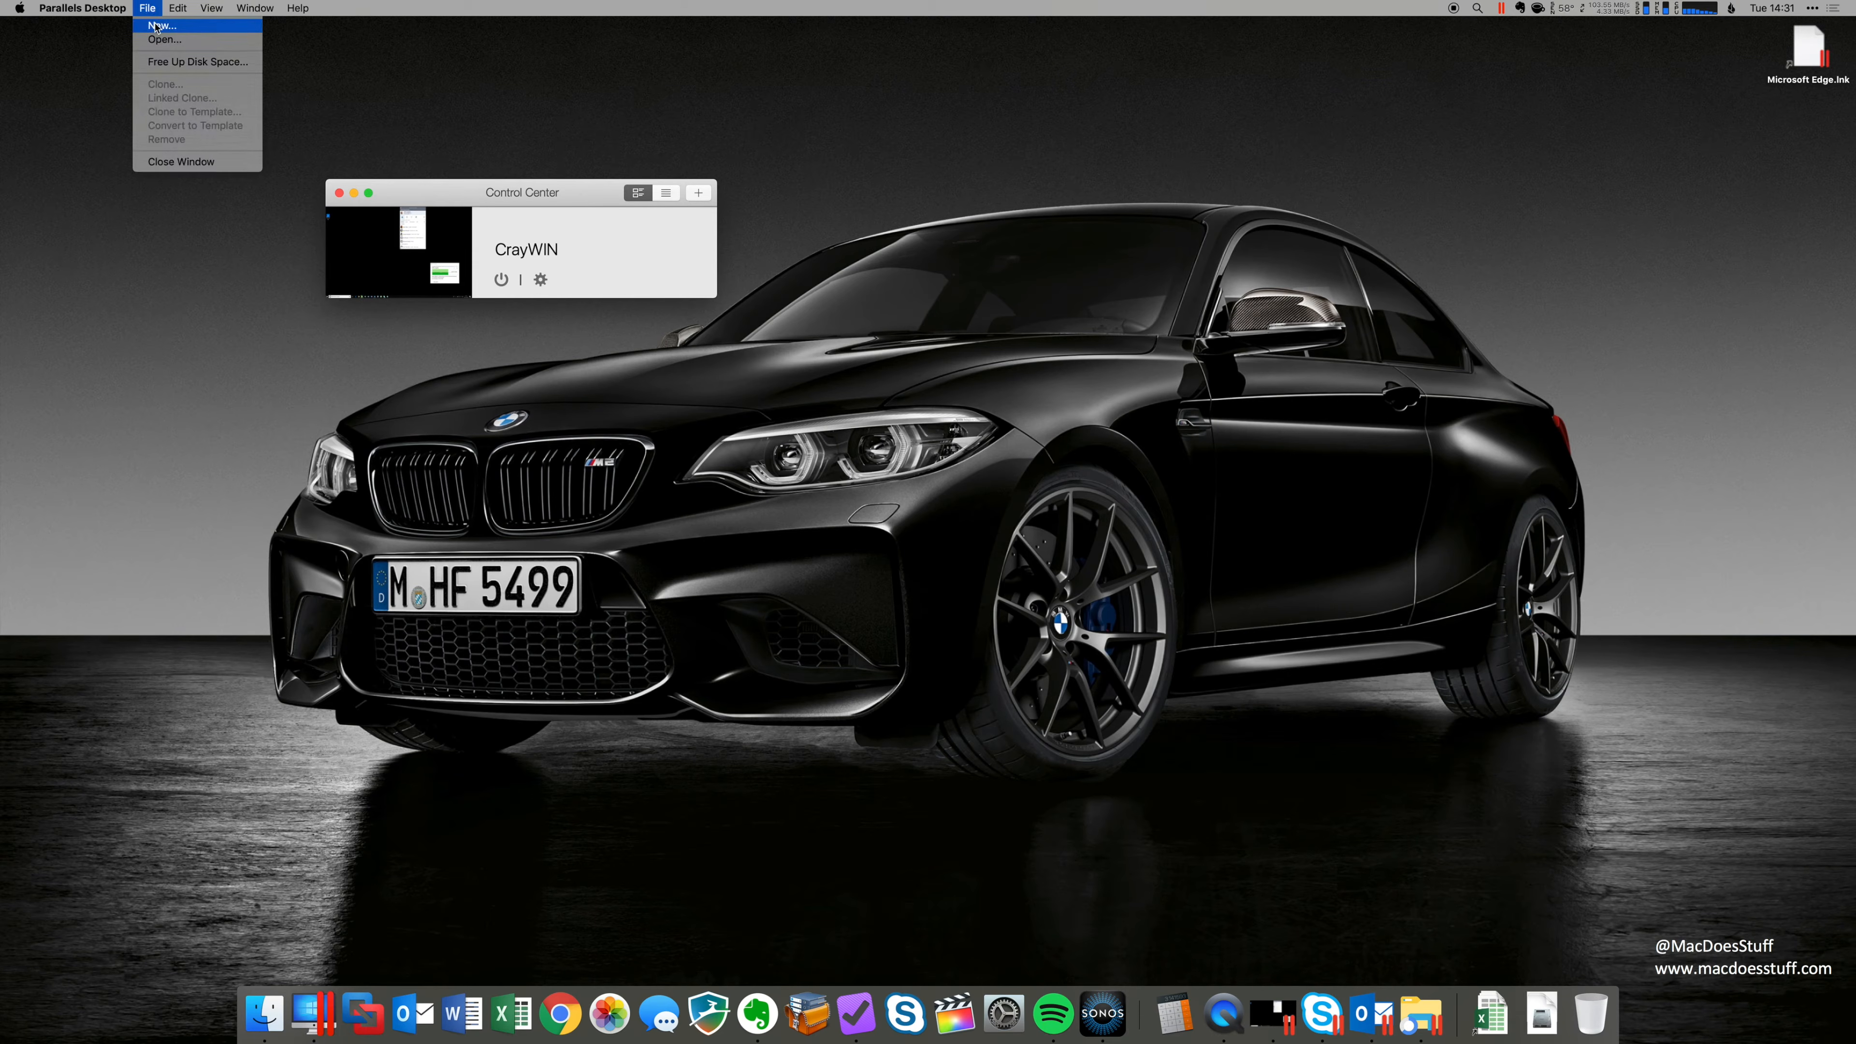
{"action": "left_click", "coordinate": [157, 27]}
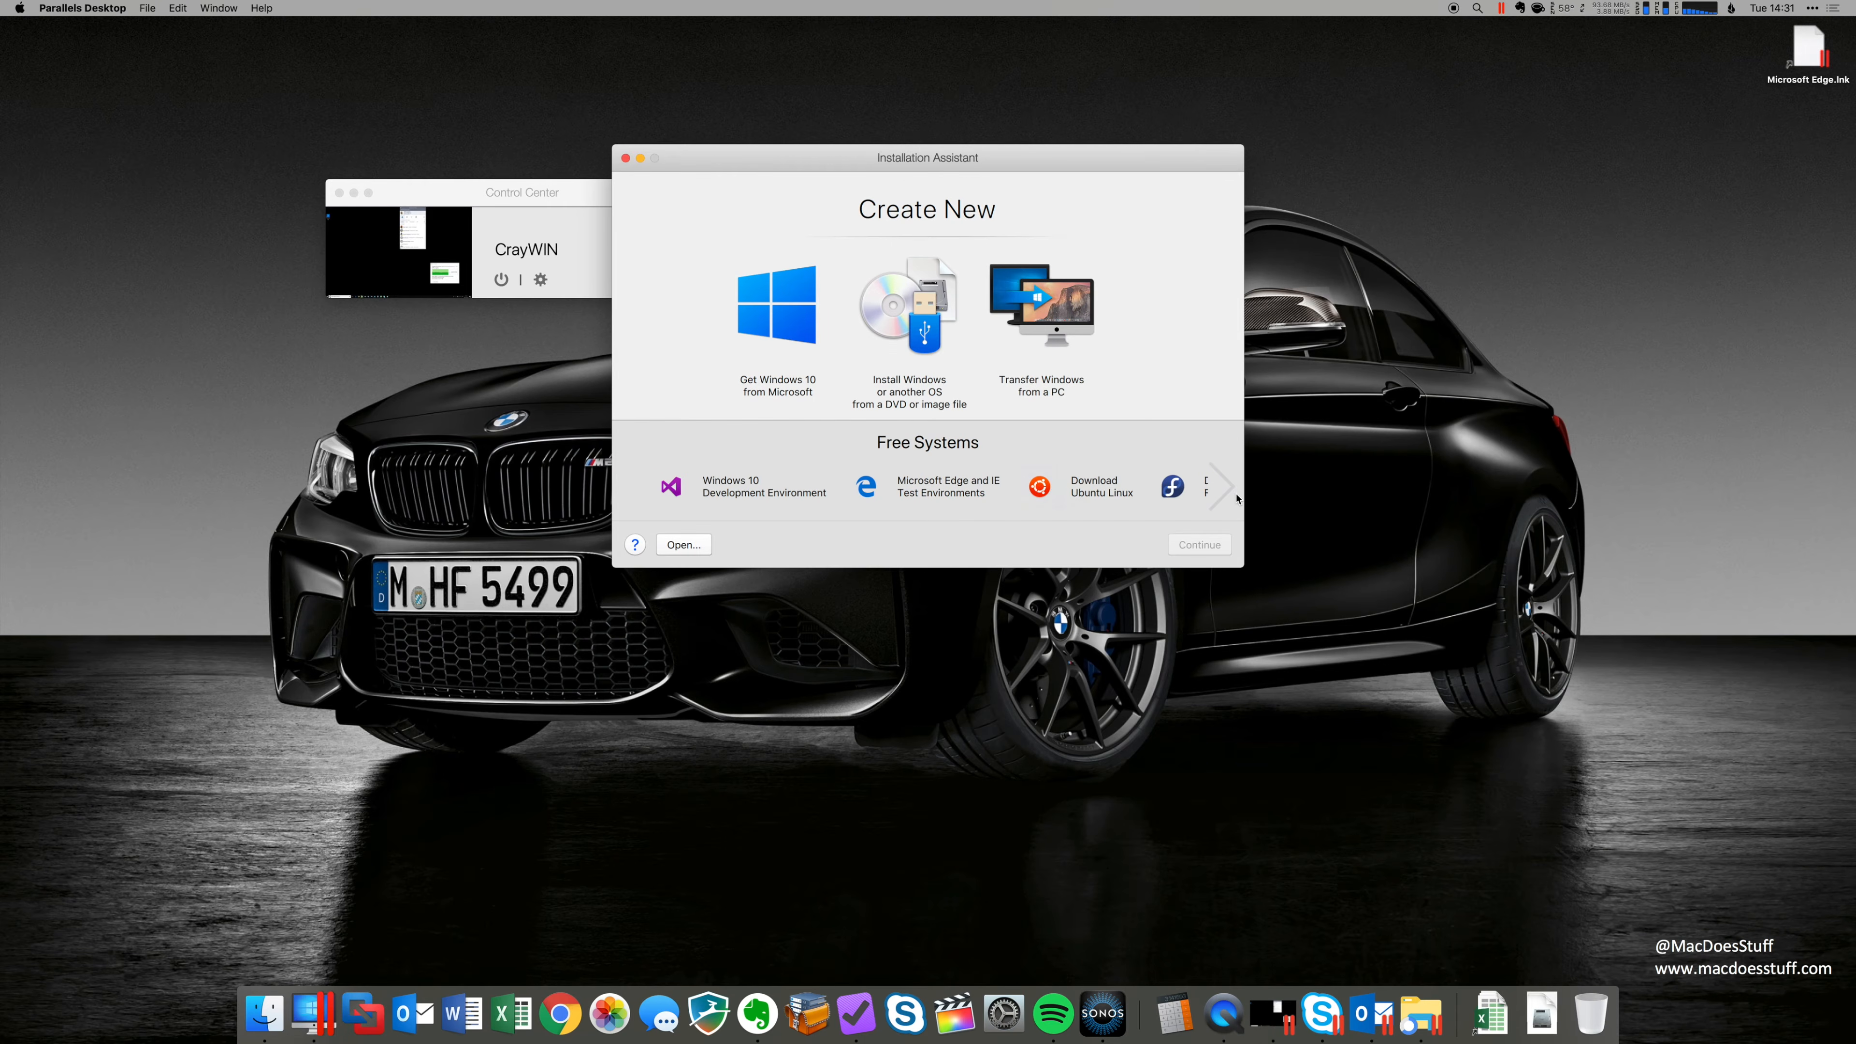
{"action": "left_click", "coordinate": [895, 307]}
{"action": "left_click", "coordinate": [1213, 550]}
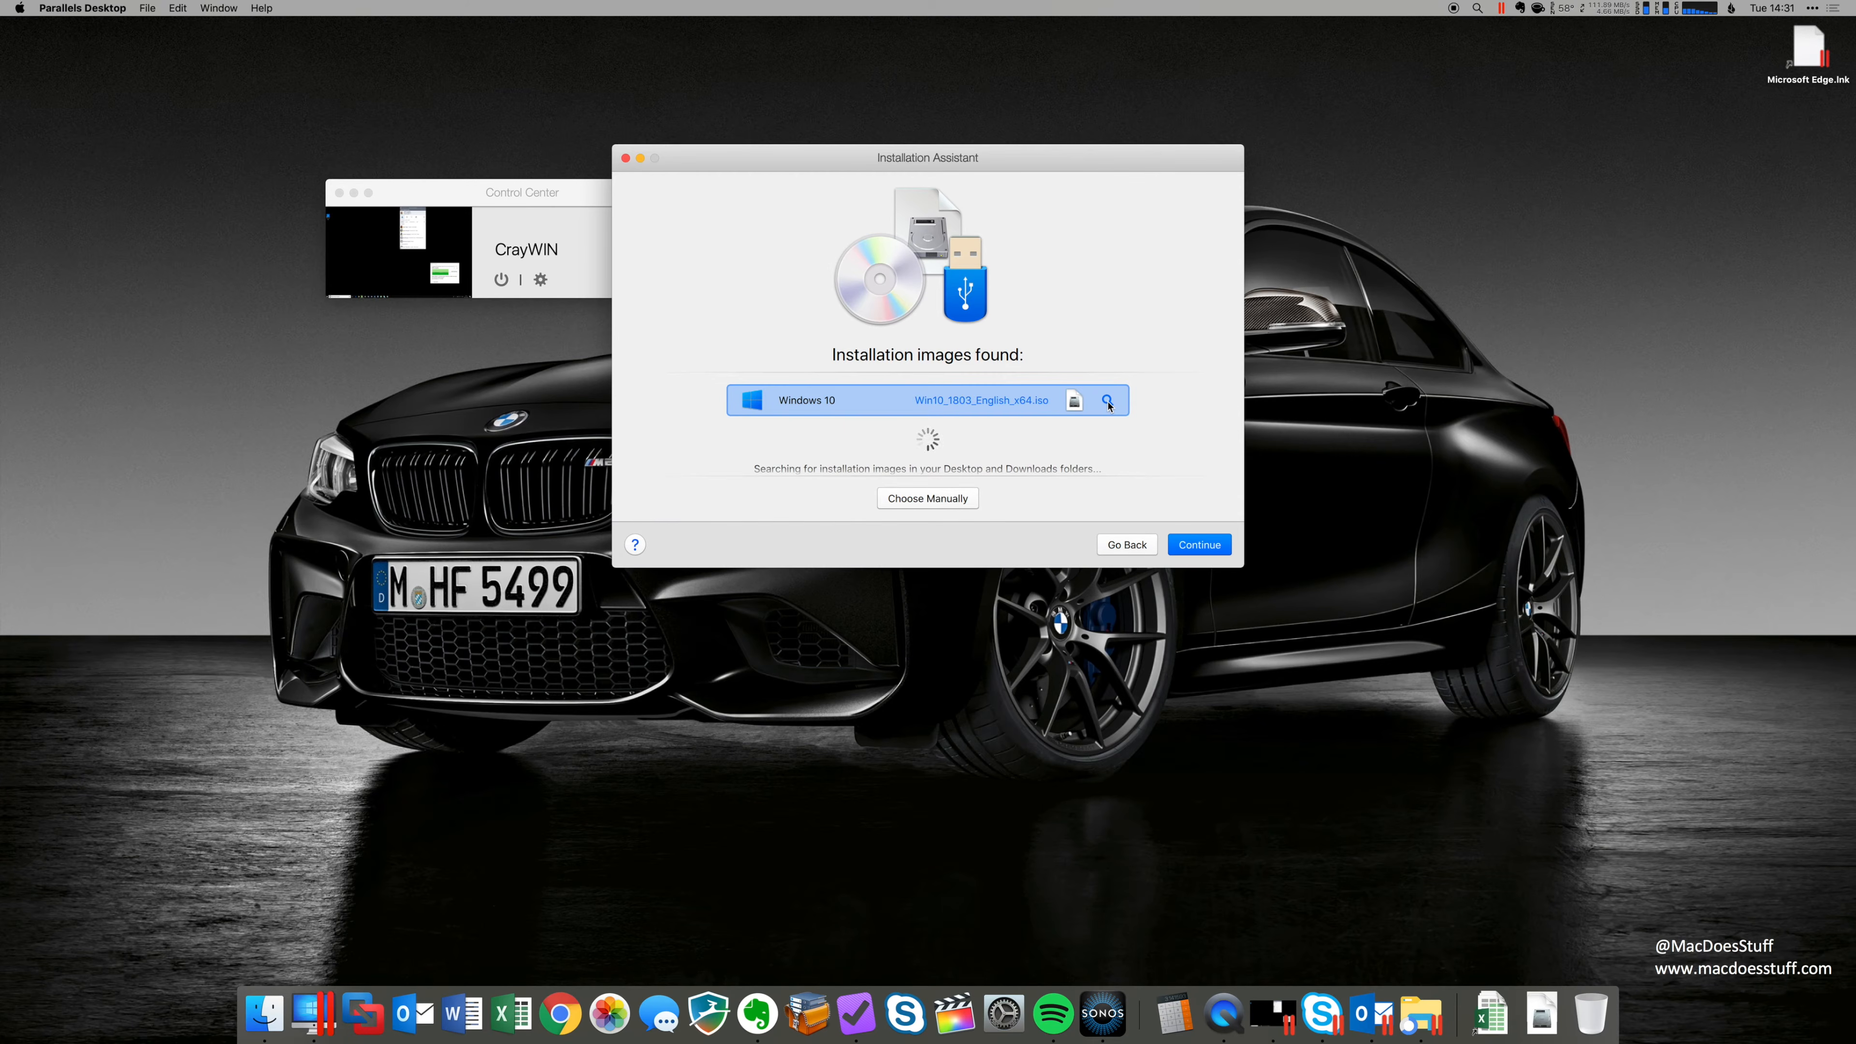
{"action": "key", "text": "Return"}
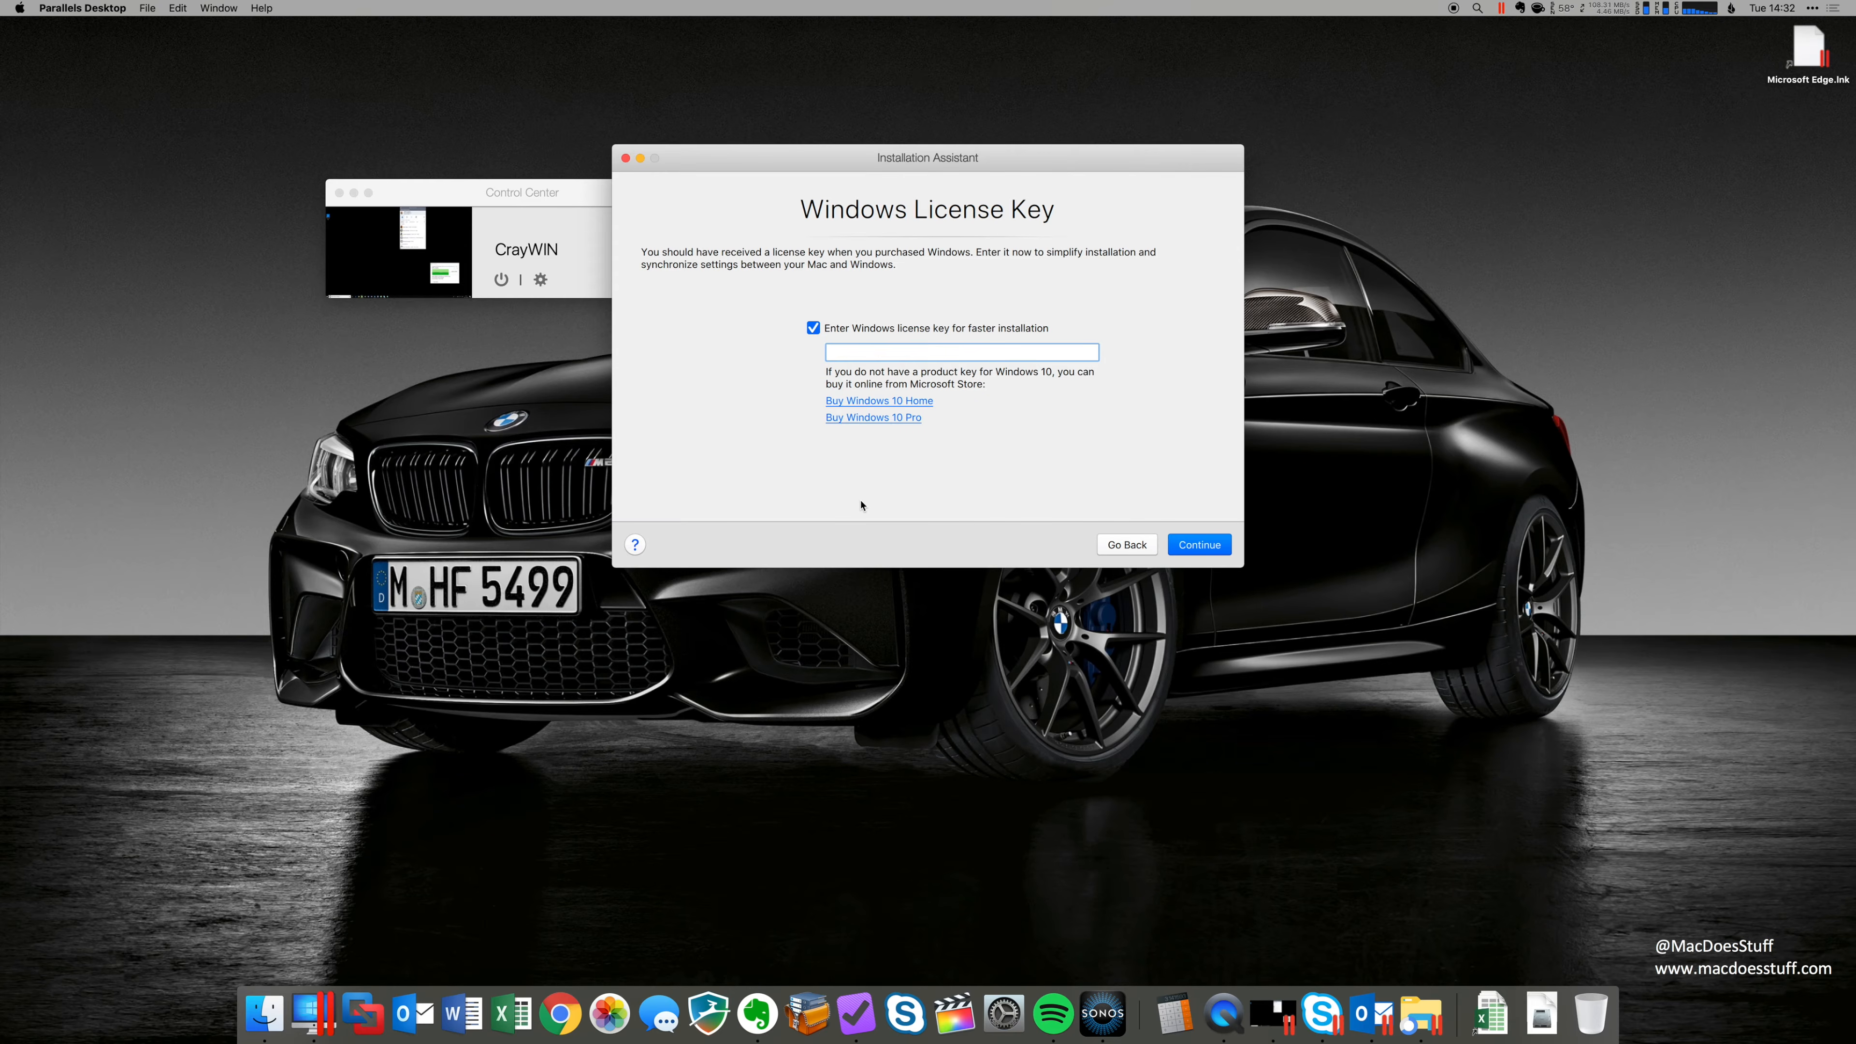
Skip entering a Windows license key and accept Productivity as the primary use of the virtual machine.
{"action": "left_click", "coordinate": [813, 328]}
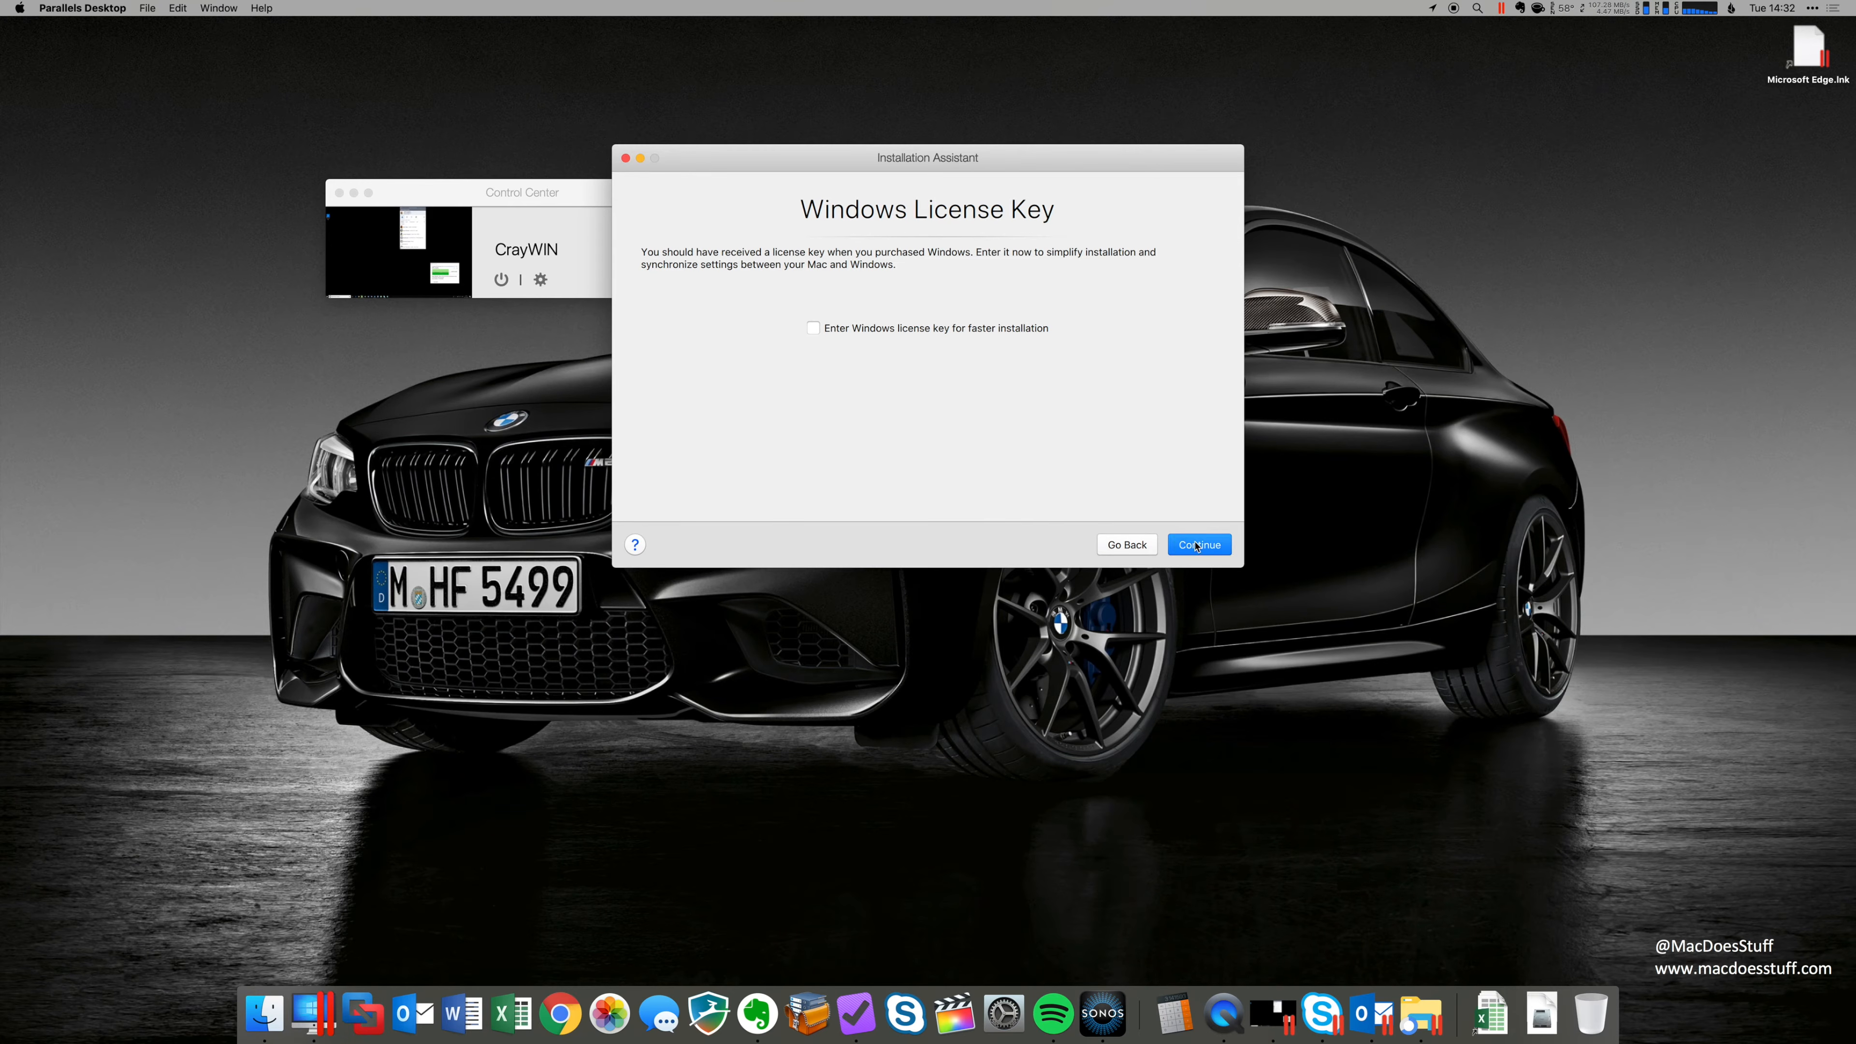
{"action": "key", "text": "Return"}
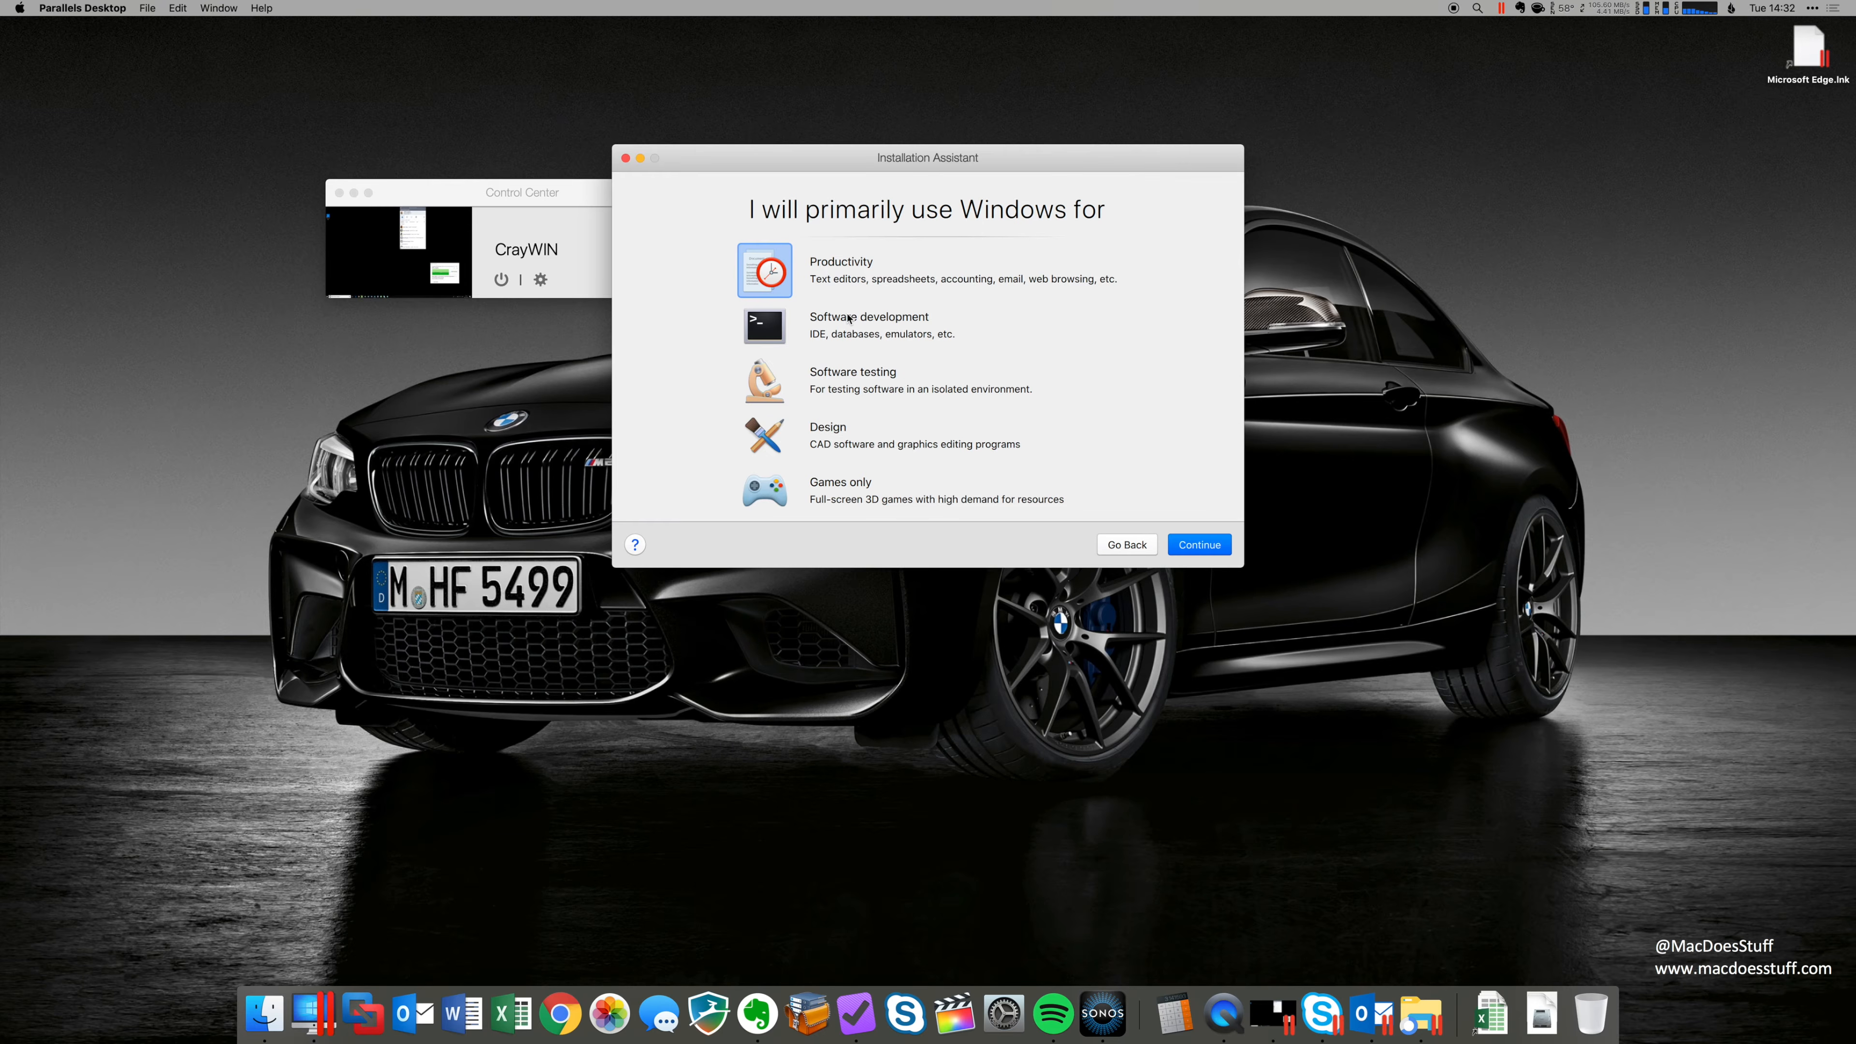
{"action": "left_click", "coordinate": [1178, 549]}
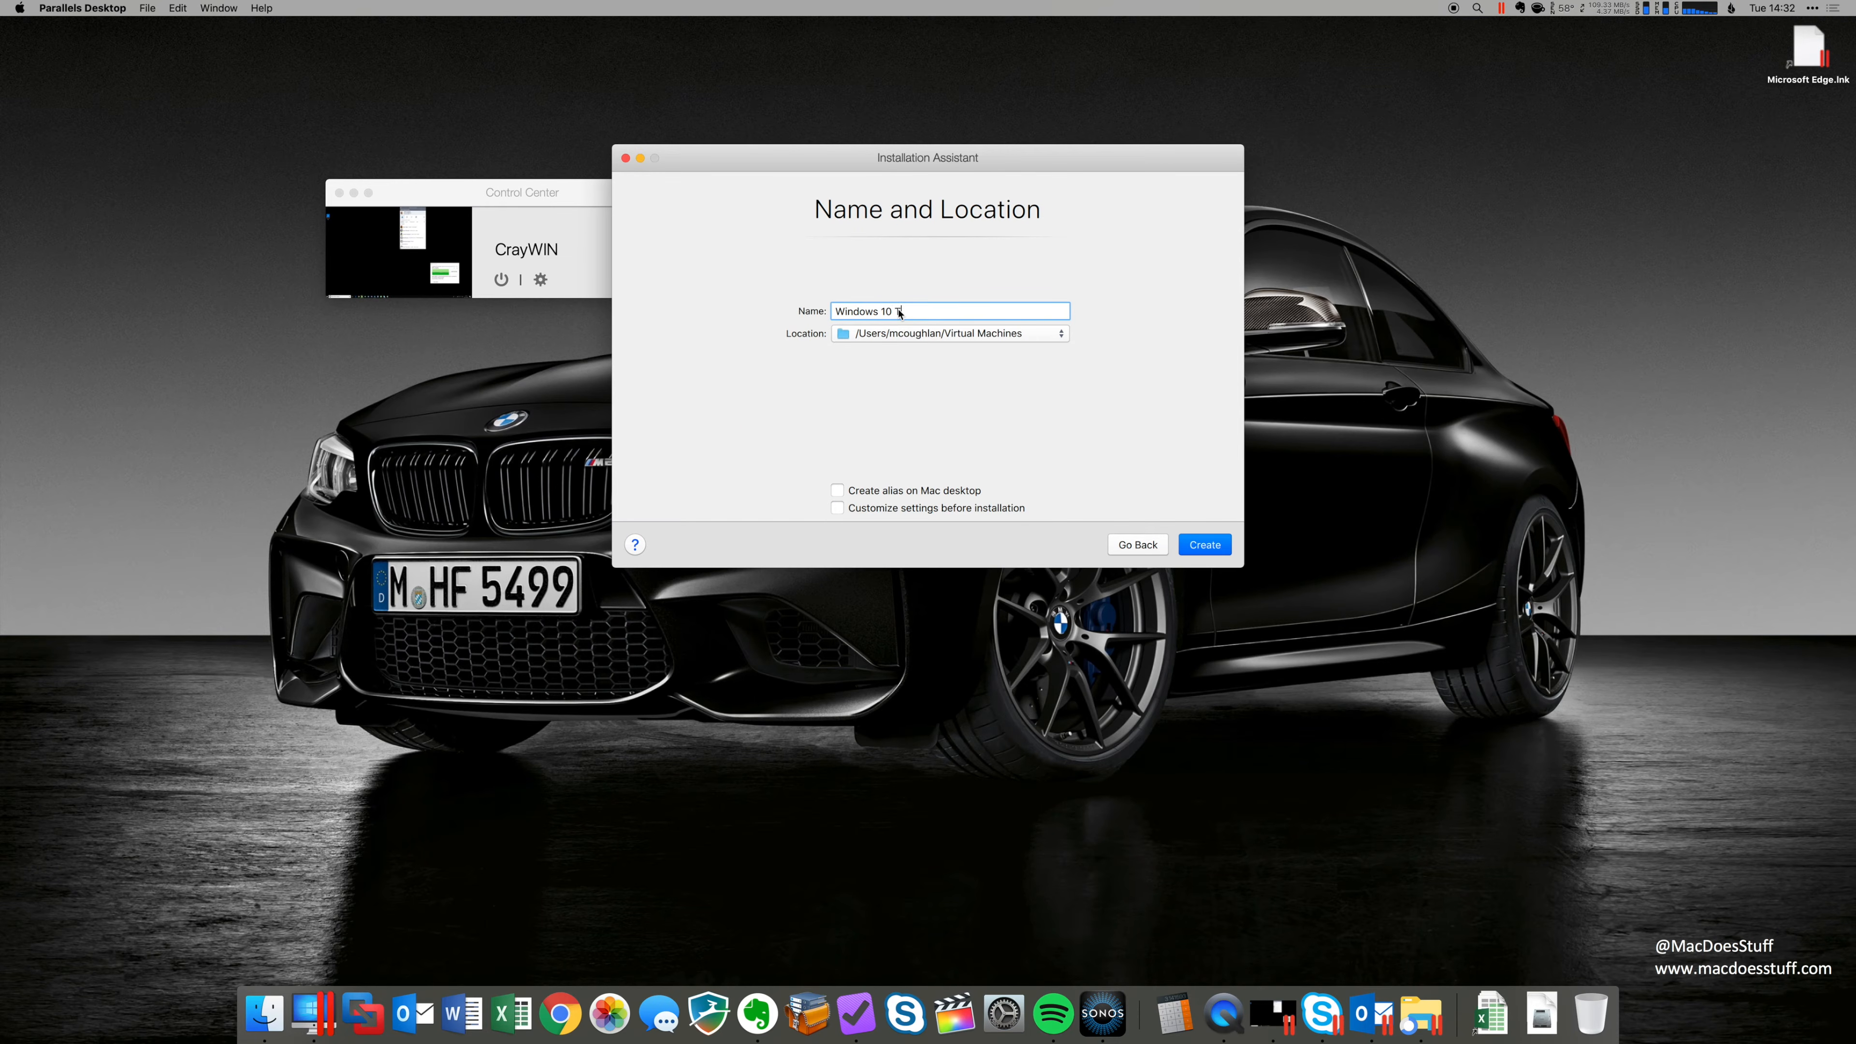
Name the virtual machine "Windows 10 RunThru" and create it with settings customization before installation enabled.
{"action": "type", "text": "RunThru"}
{"action": "left_click", "coordinate": [836, 509]}
{"action": "key", "text": "Return"}
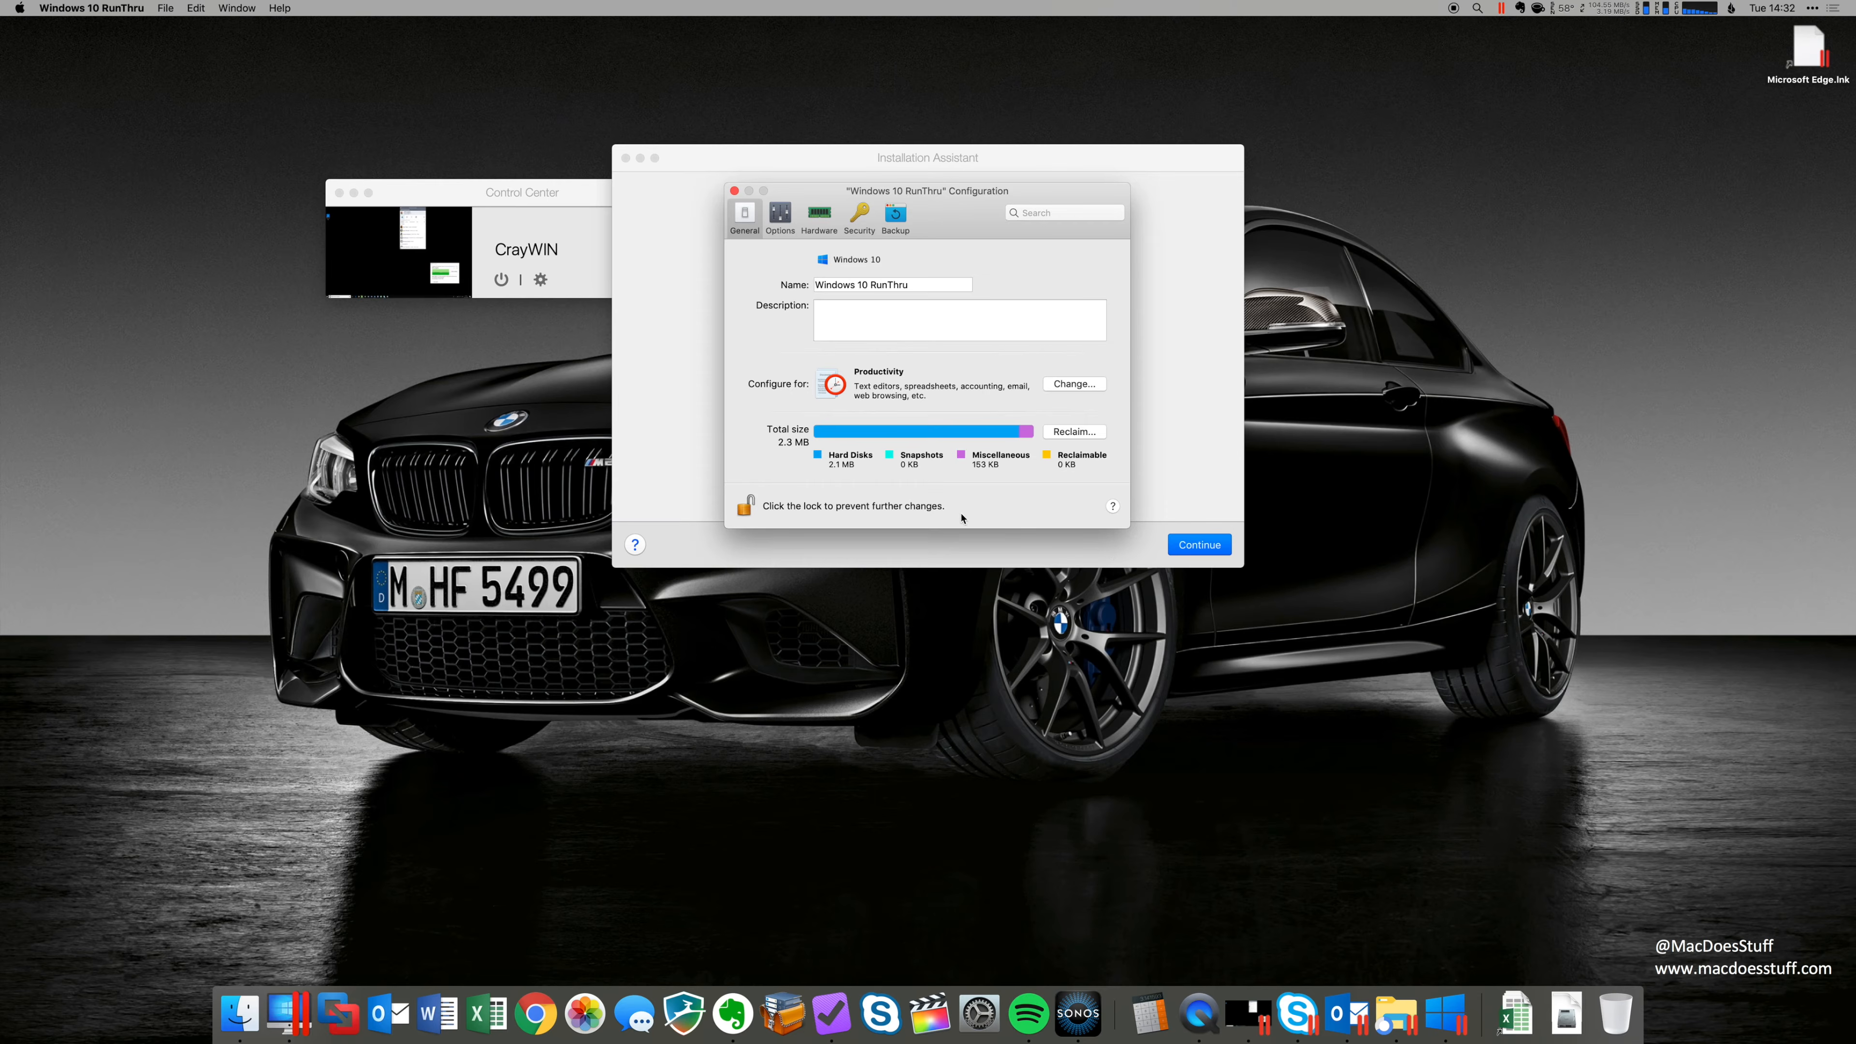
Configure the virtual machine's hardware with 8 processors and 8192 MB of memory, and close the configuration.
{"action": "left_click", "coordinate": [819, 216]}
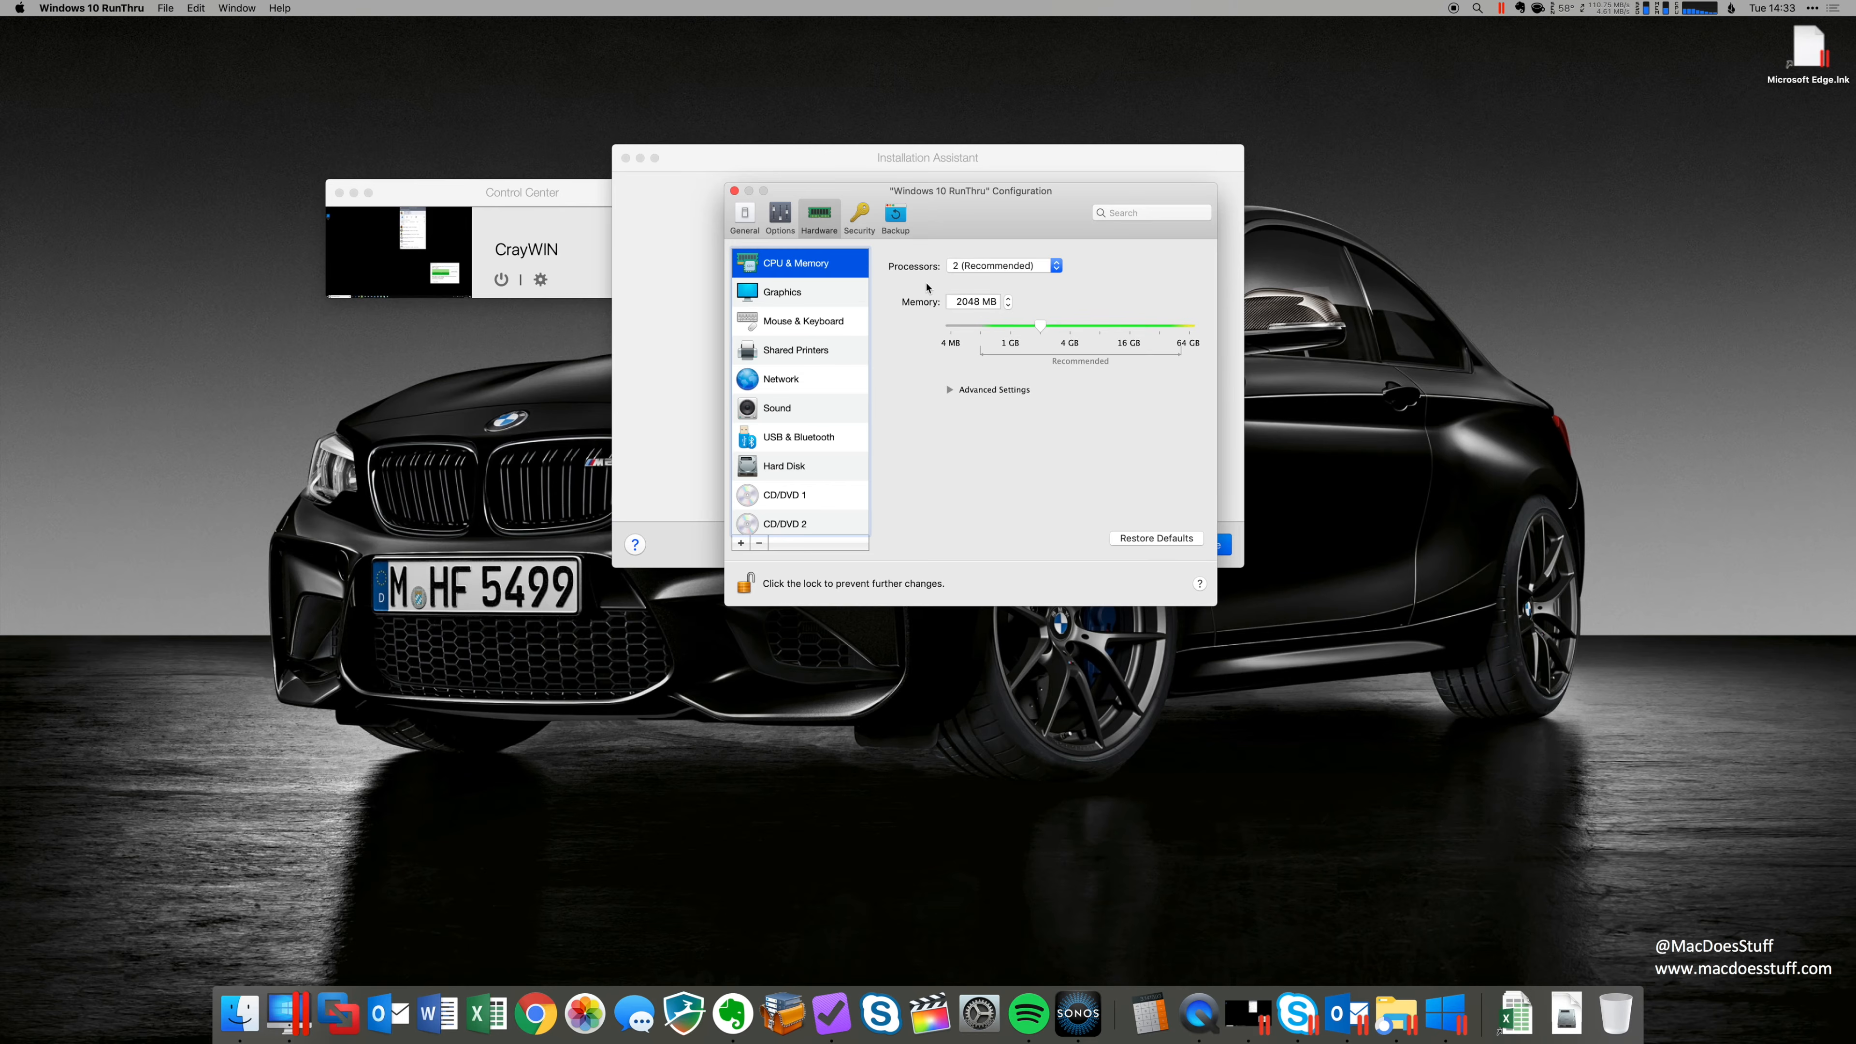
{"action": "left_click", "coordinate": [983, 268]}
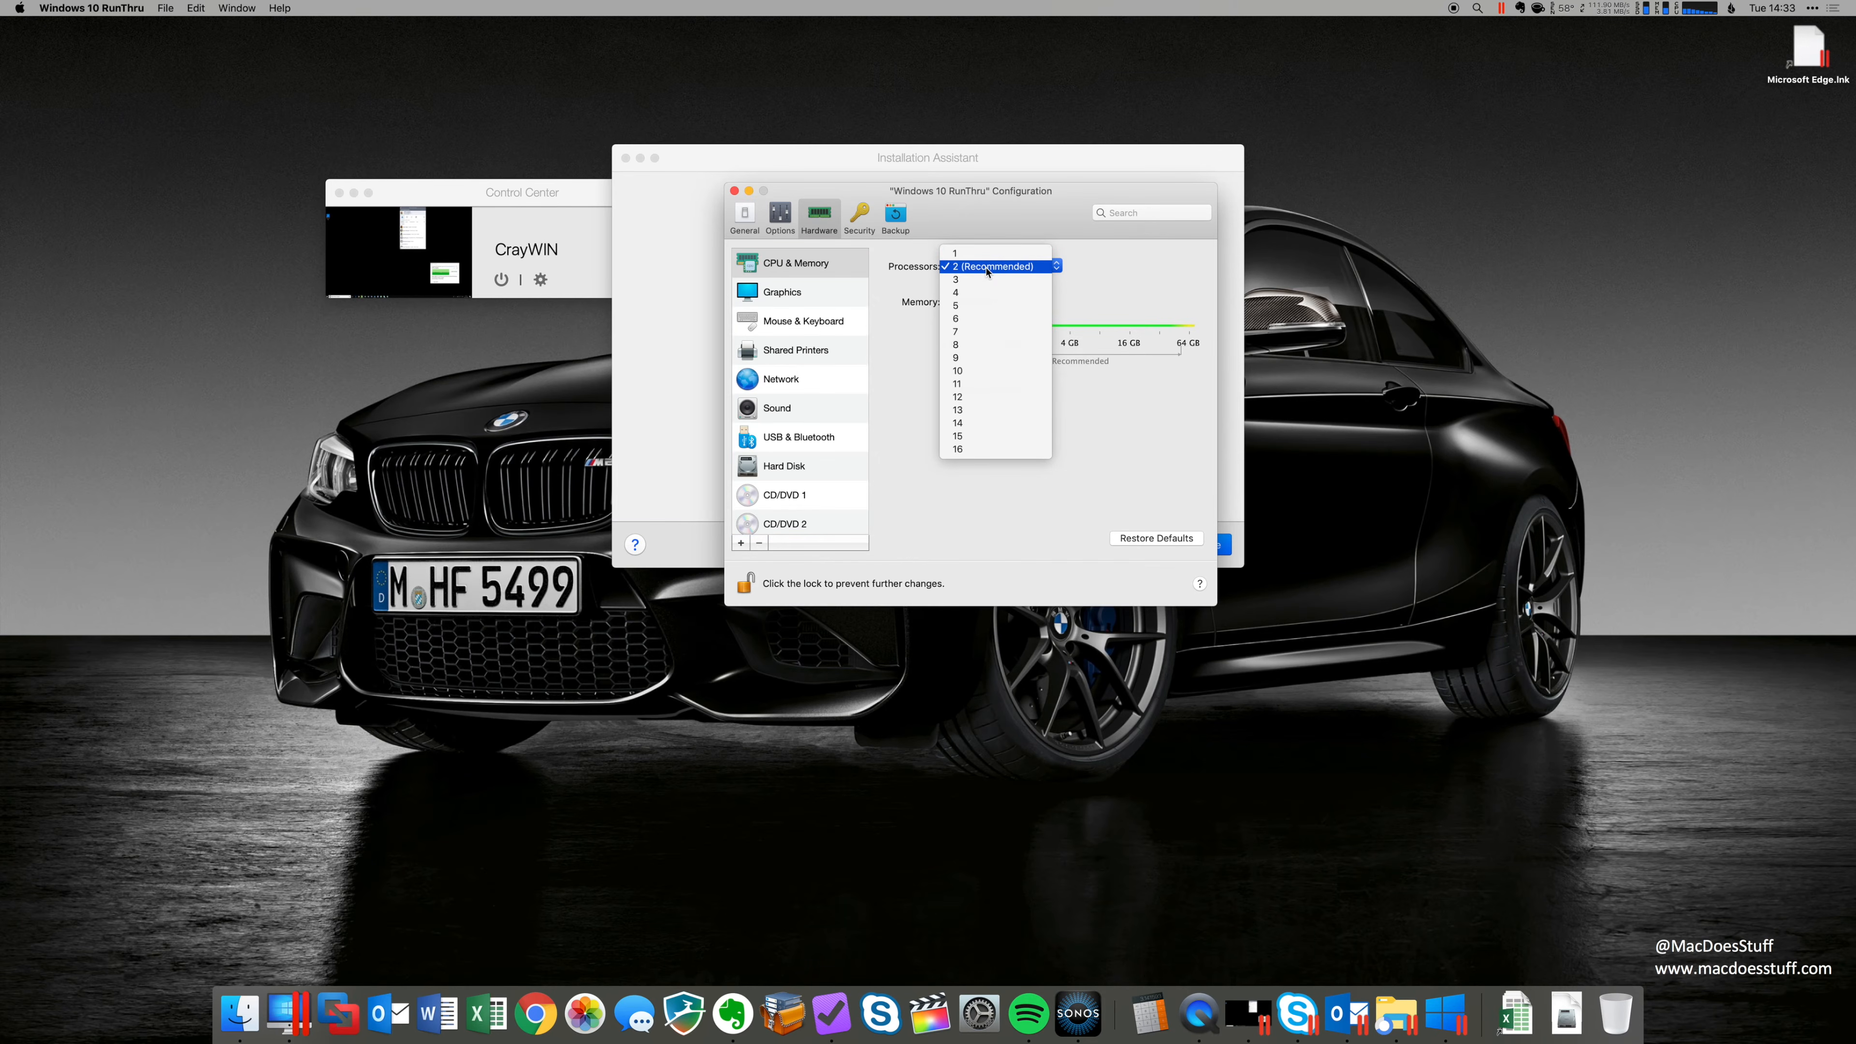
{"action": "left_click", "coordinate": [961, 344]}
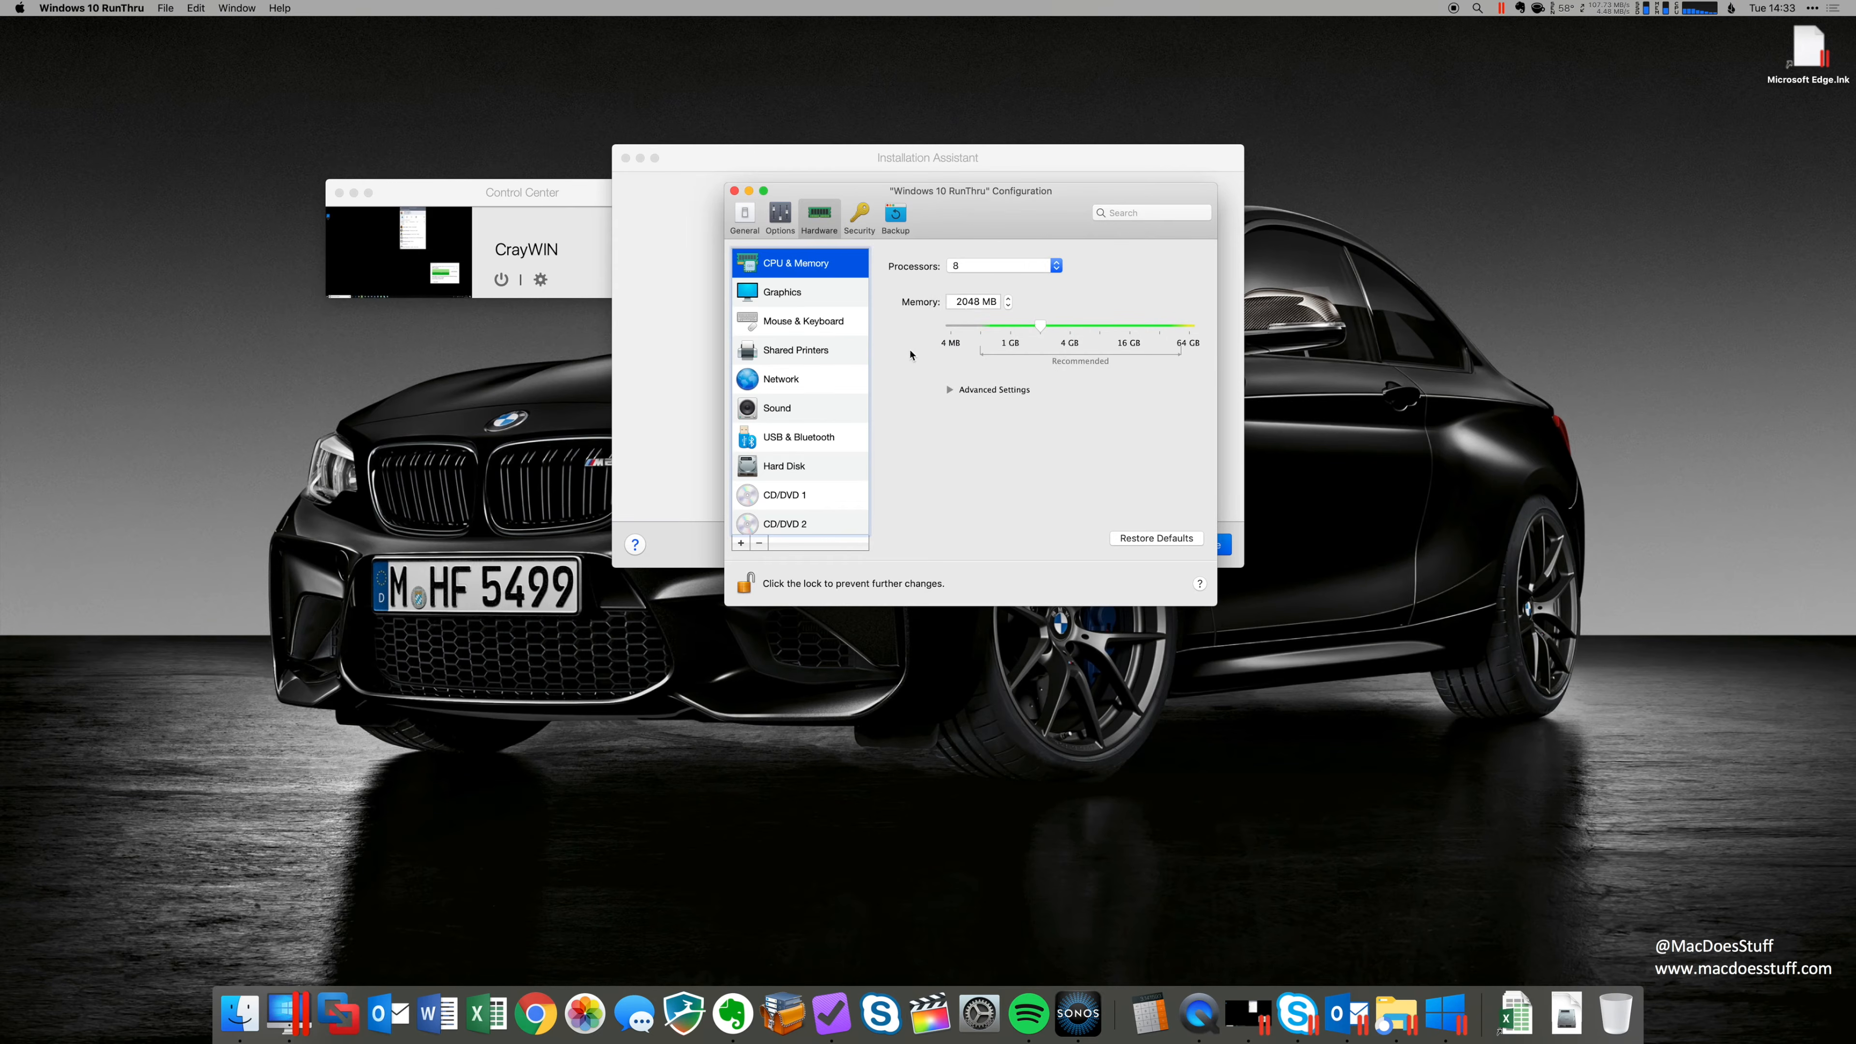
{"action": "double_click", "coordinate": [983, 302]}
{"action": "type", "text": "8192"}
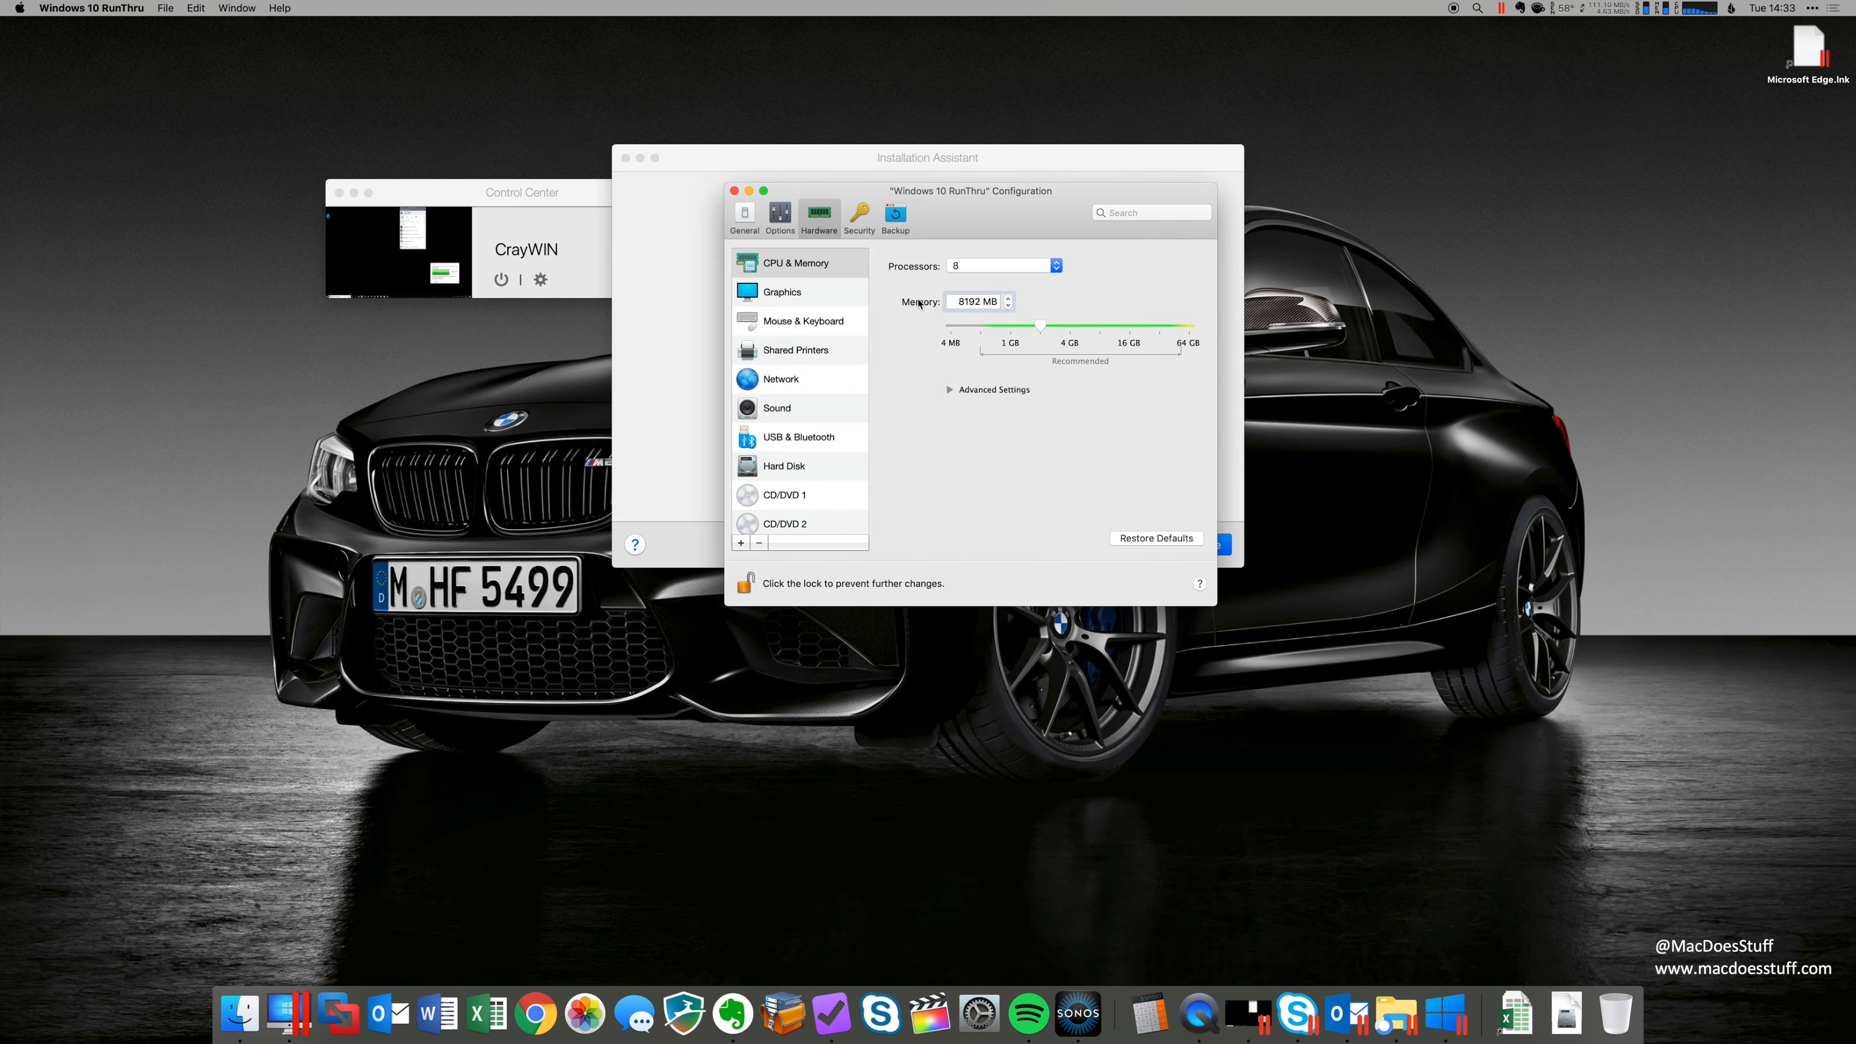
{"action": "left_click", "coordinate": [973, 268]}
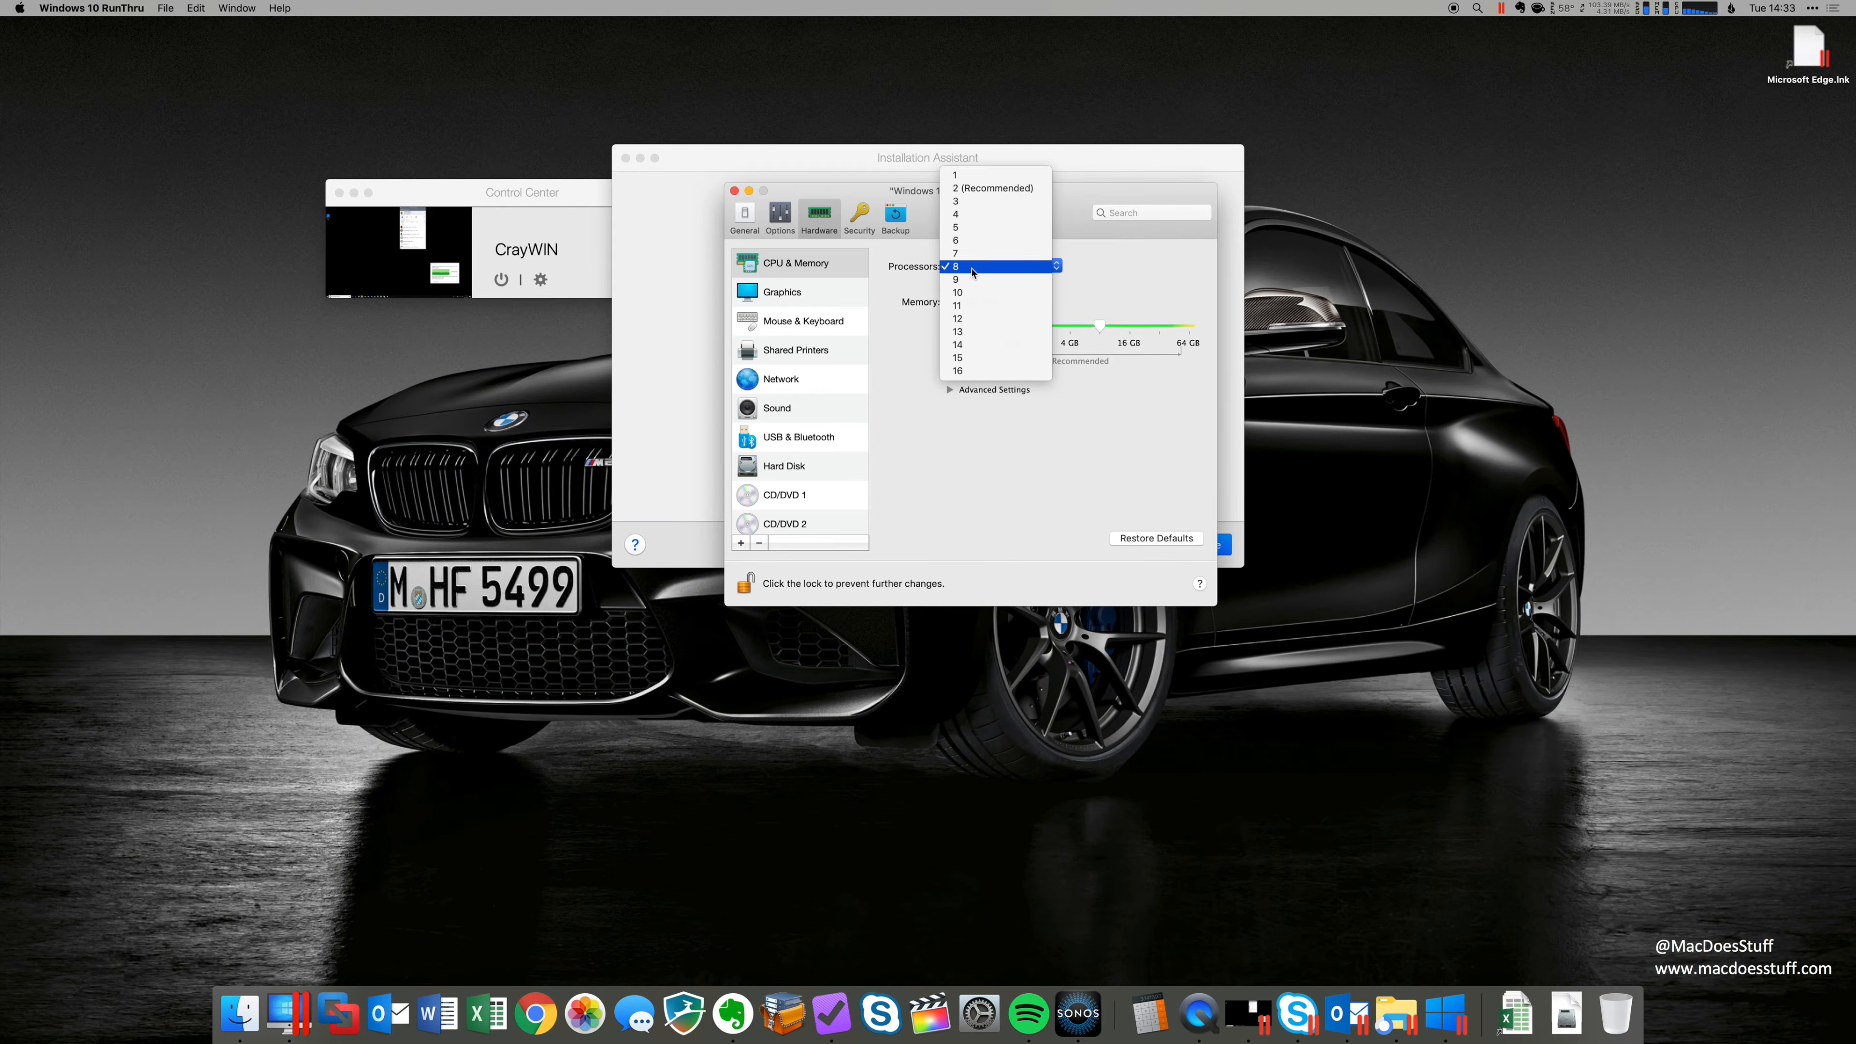
{"action": "left_click", "coordinate": [972, 269]}
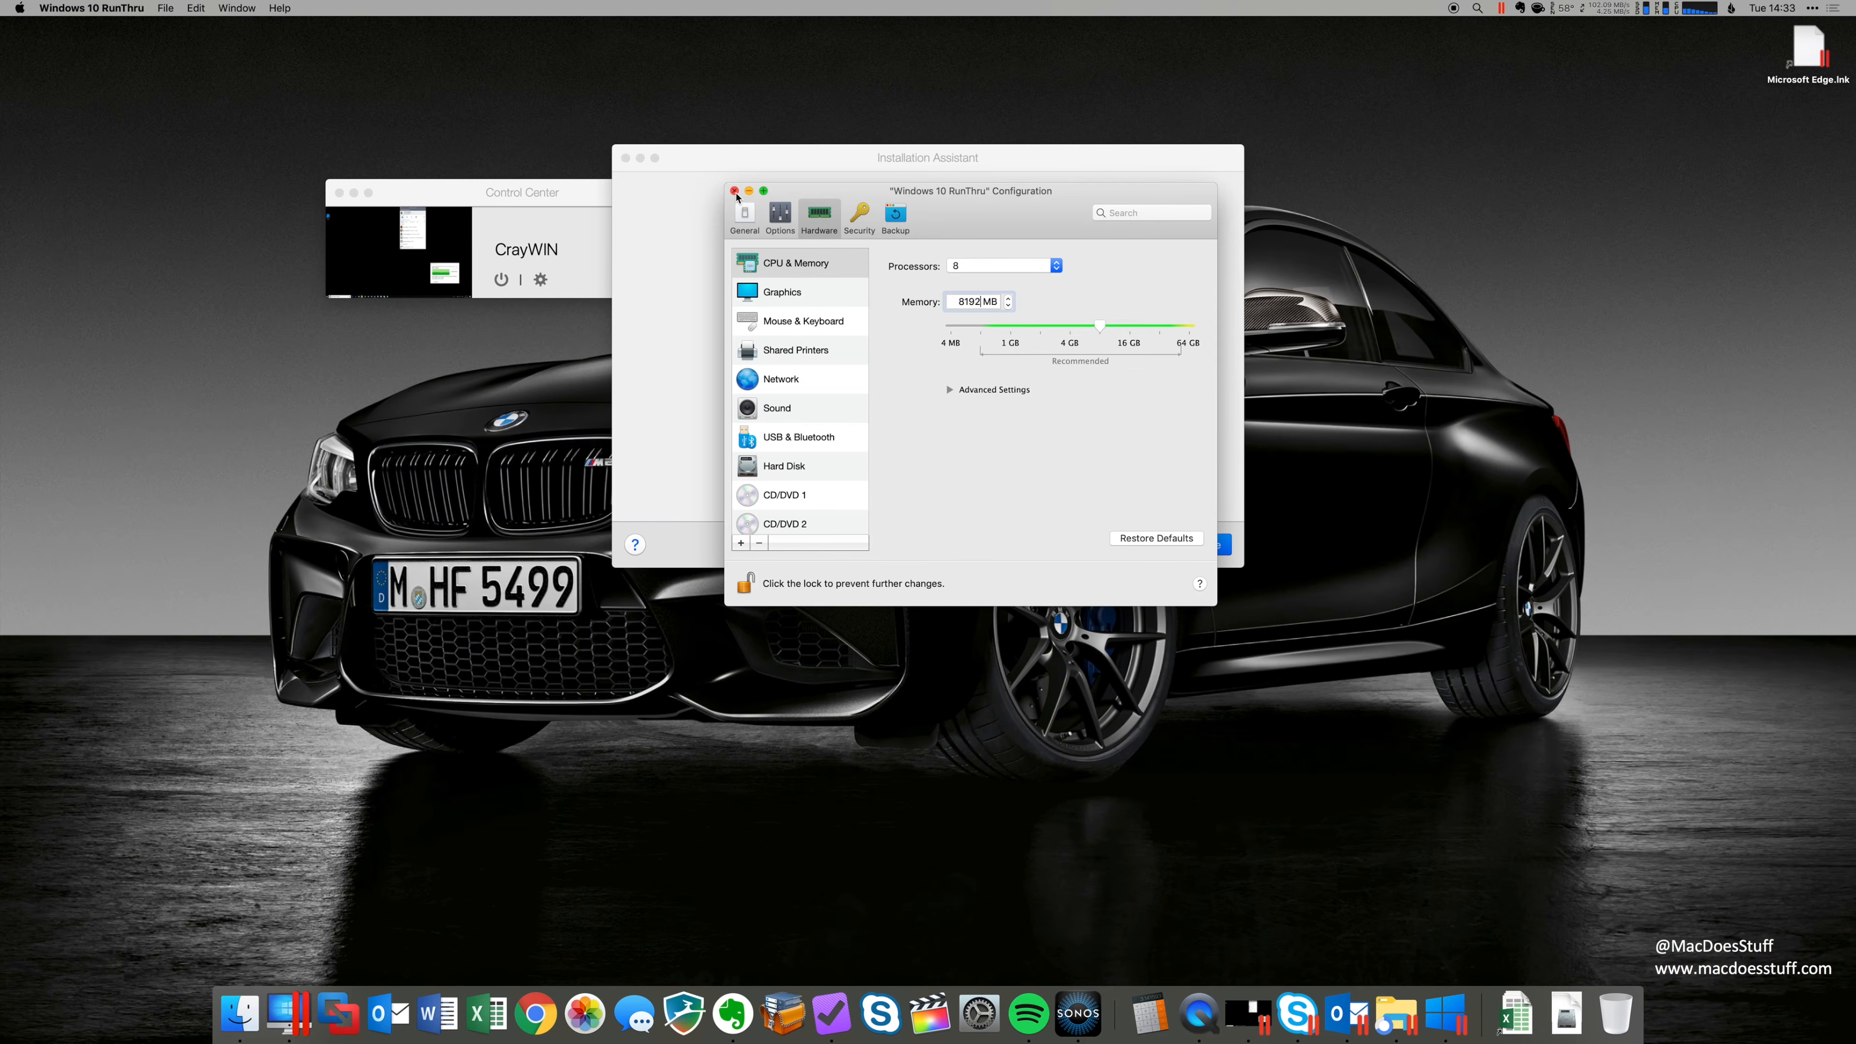
{"action": "left_click", "coordinate": [735, 192]}
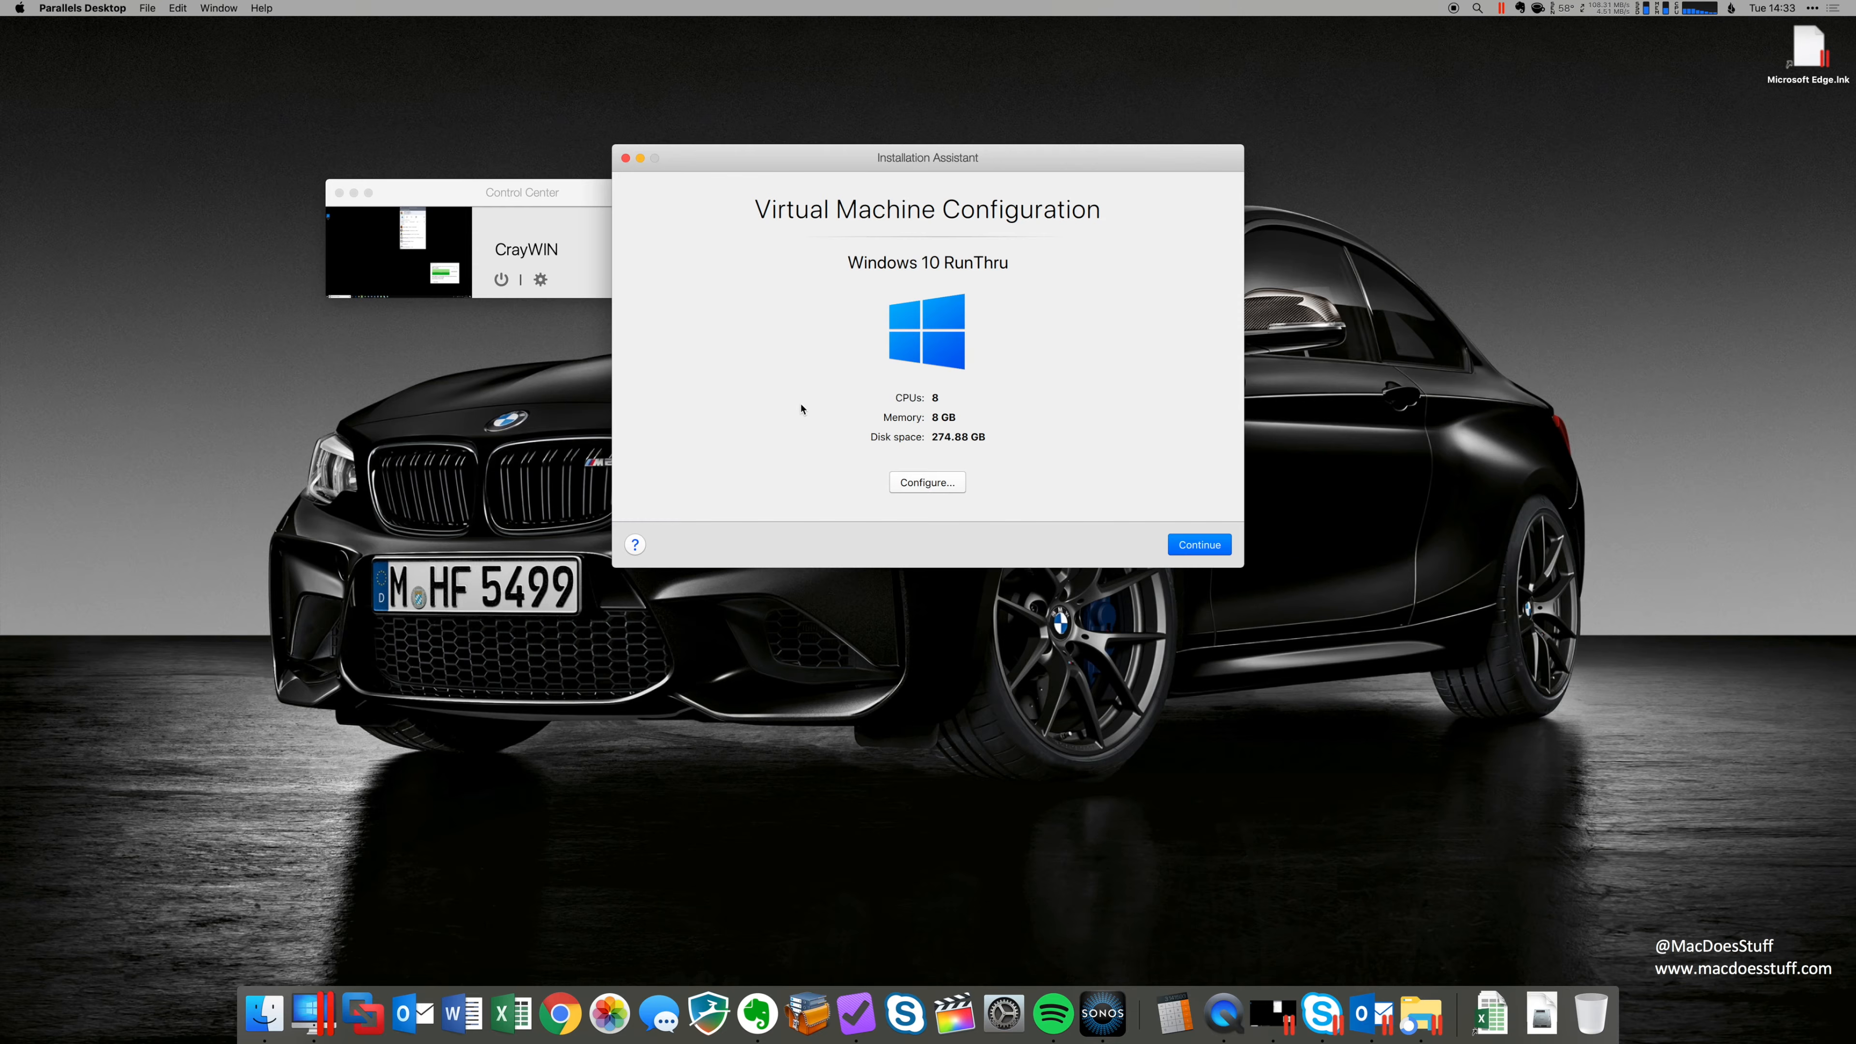
Begin the Windows installation with the configured hardware and choose Windows 10 Pro as the operating system.
{"action": "left_click", "coordinate": [1206, 550]}
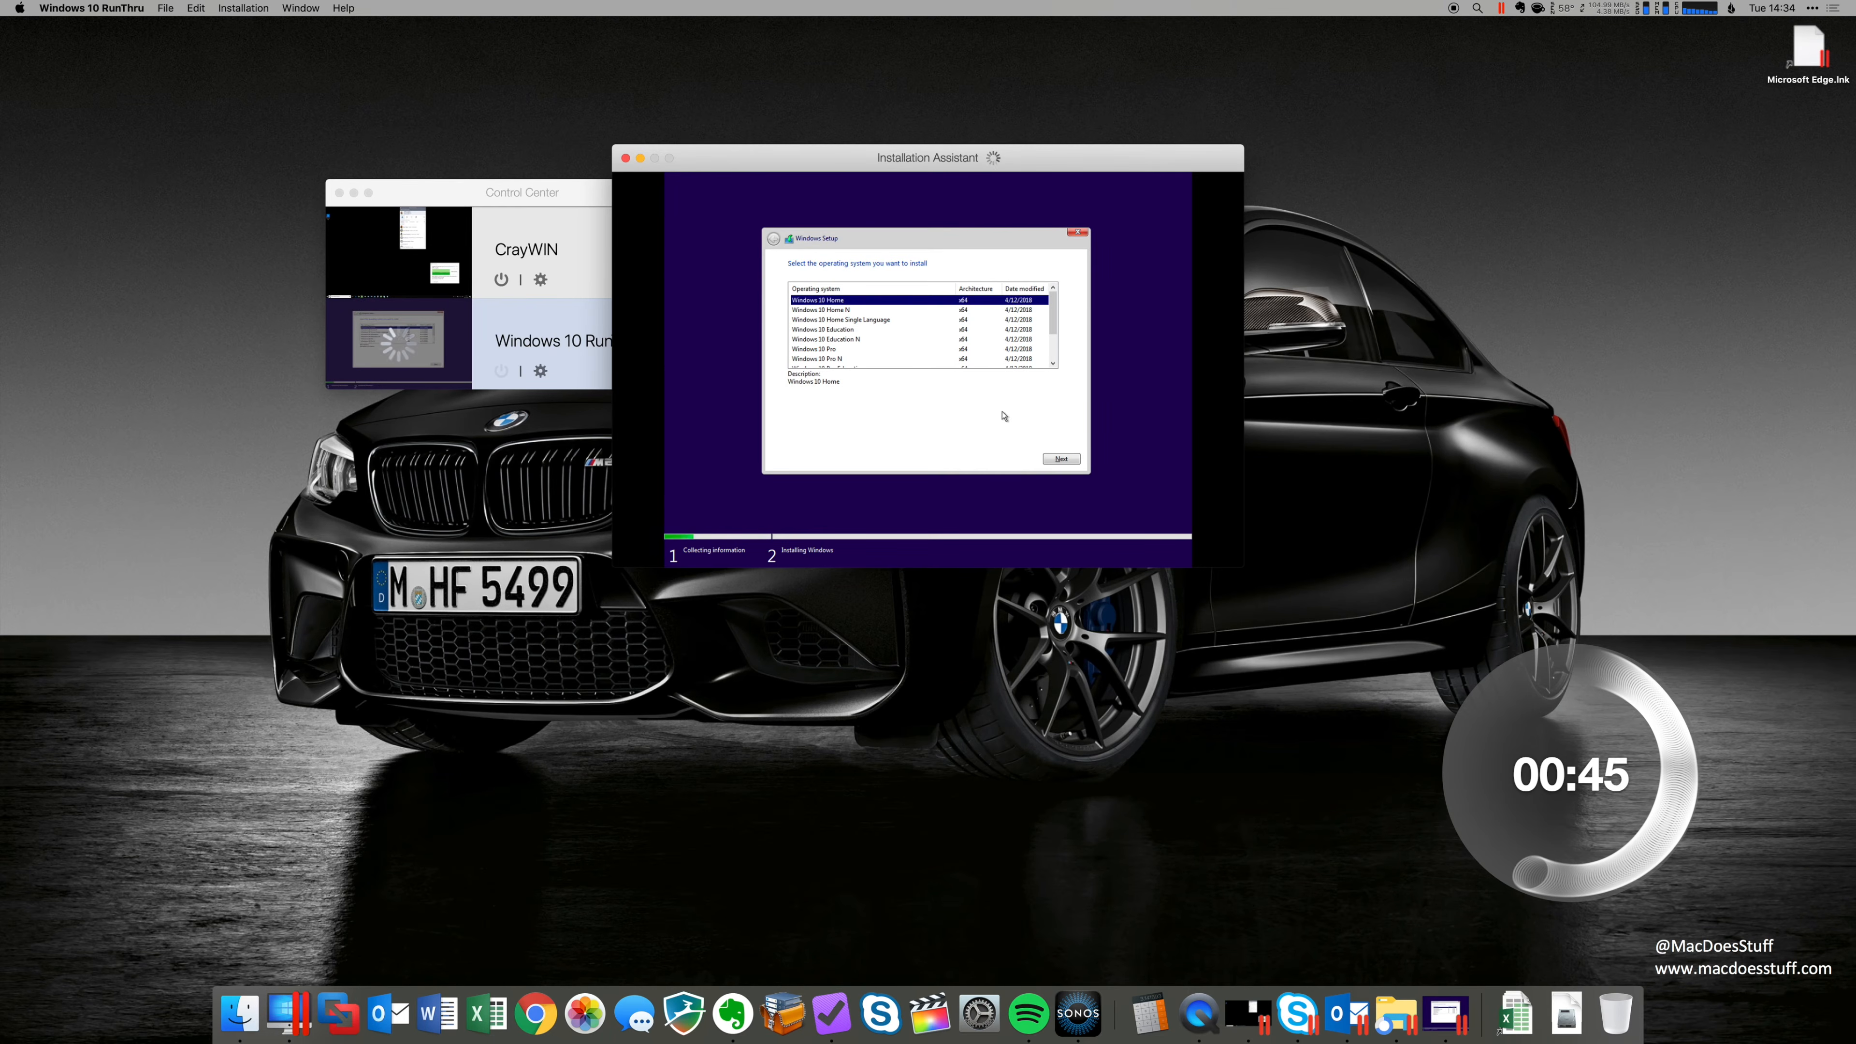
{"action": "left_click", "coordinate": [808, 352]}
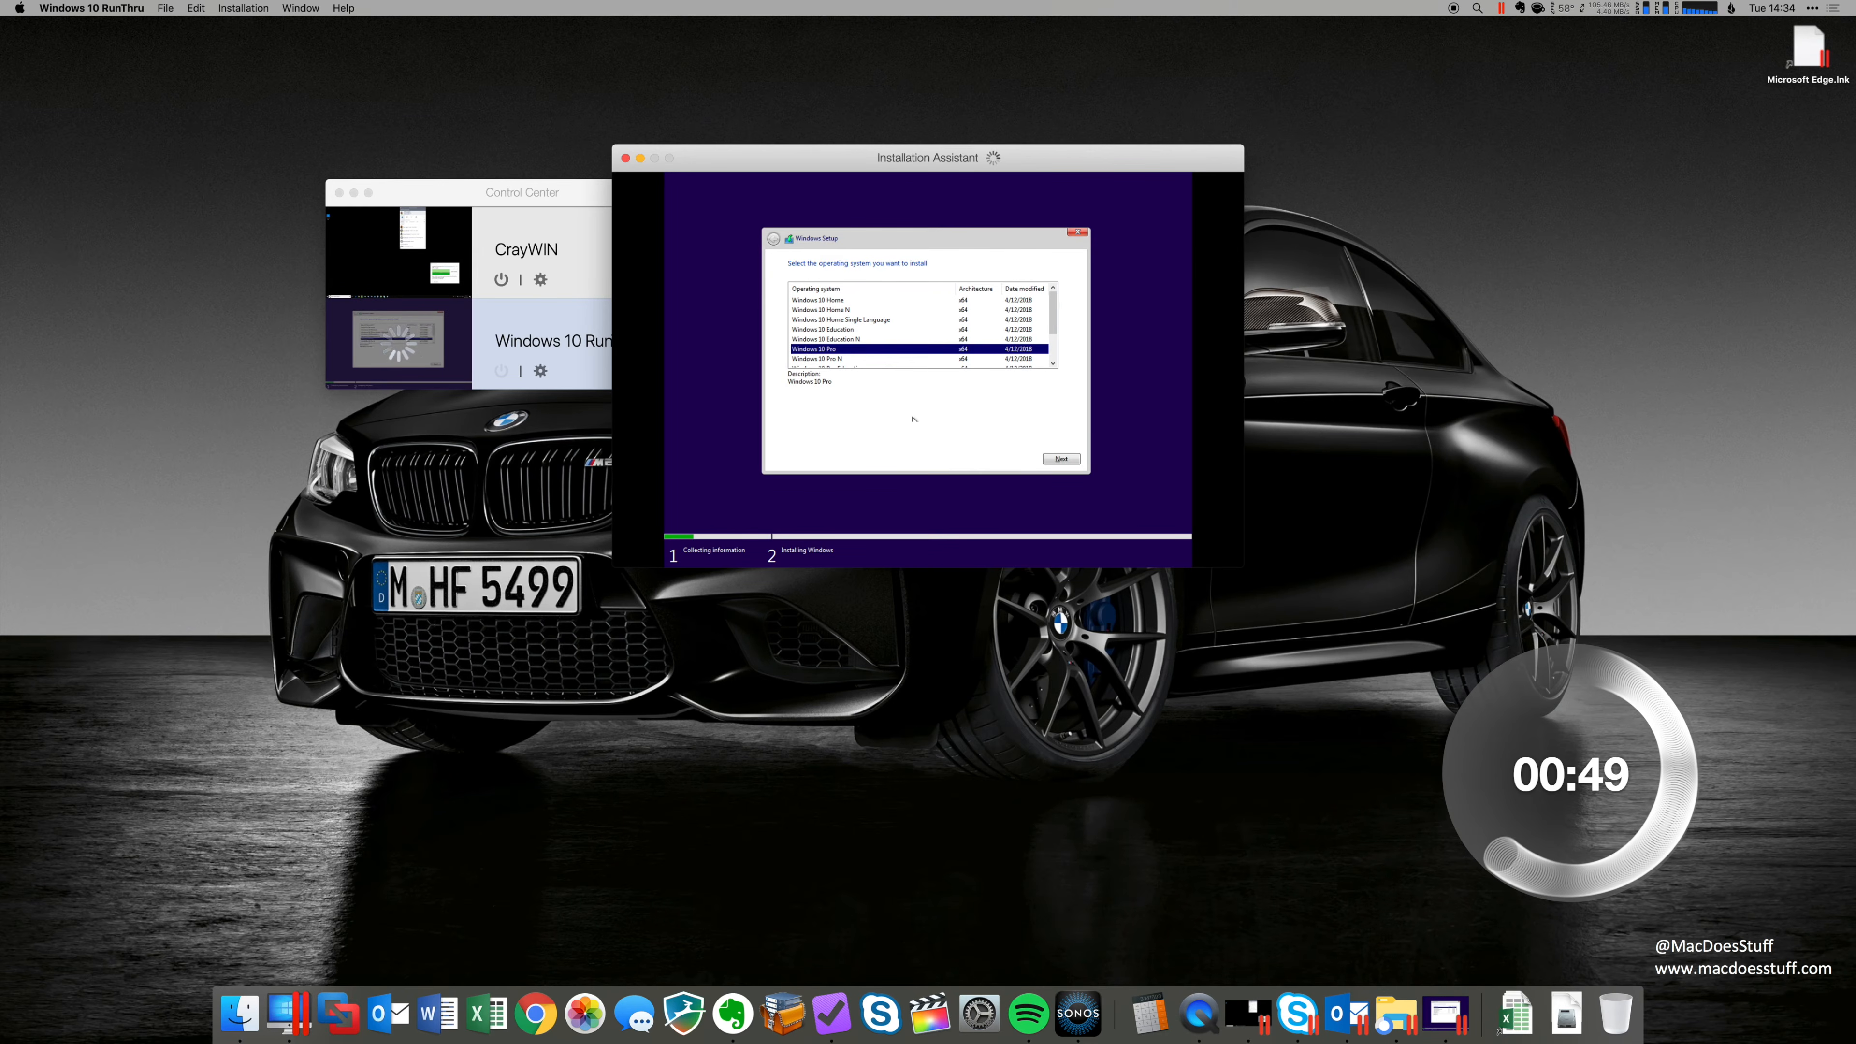
{"action": "left_click", "coordinate": [1064, 459]}
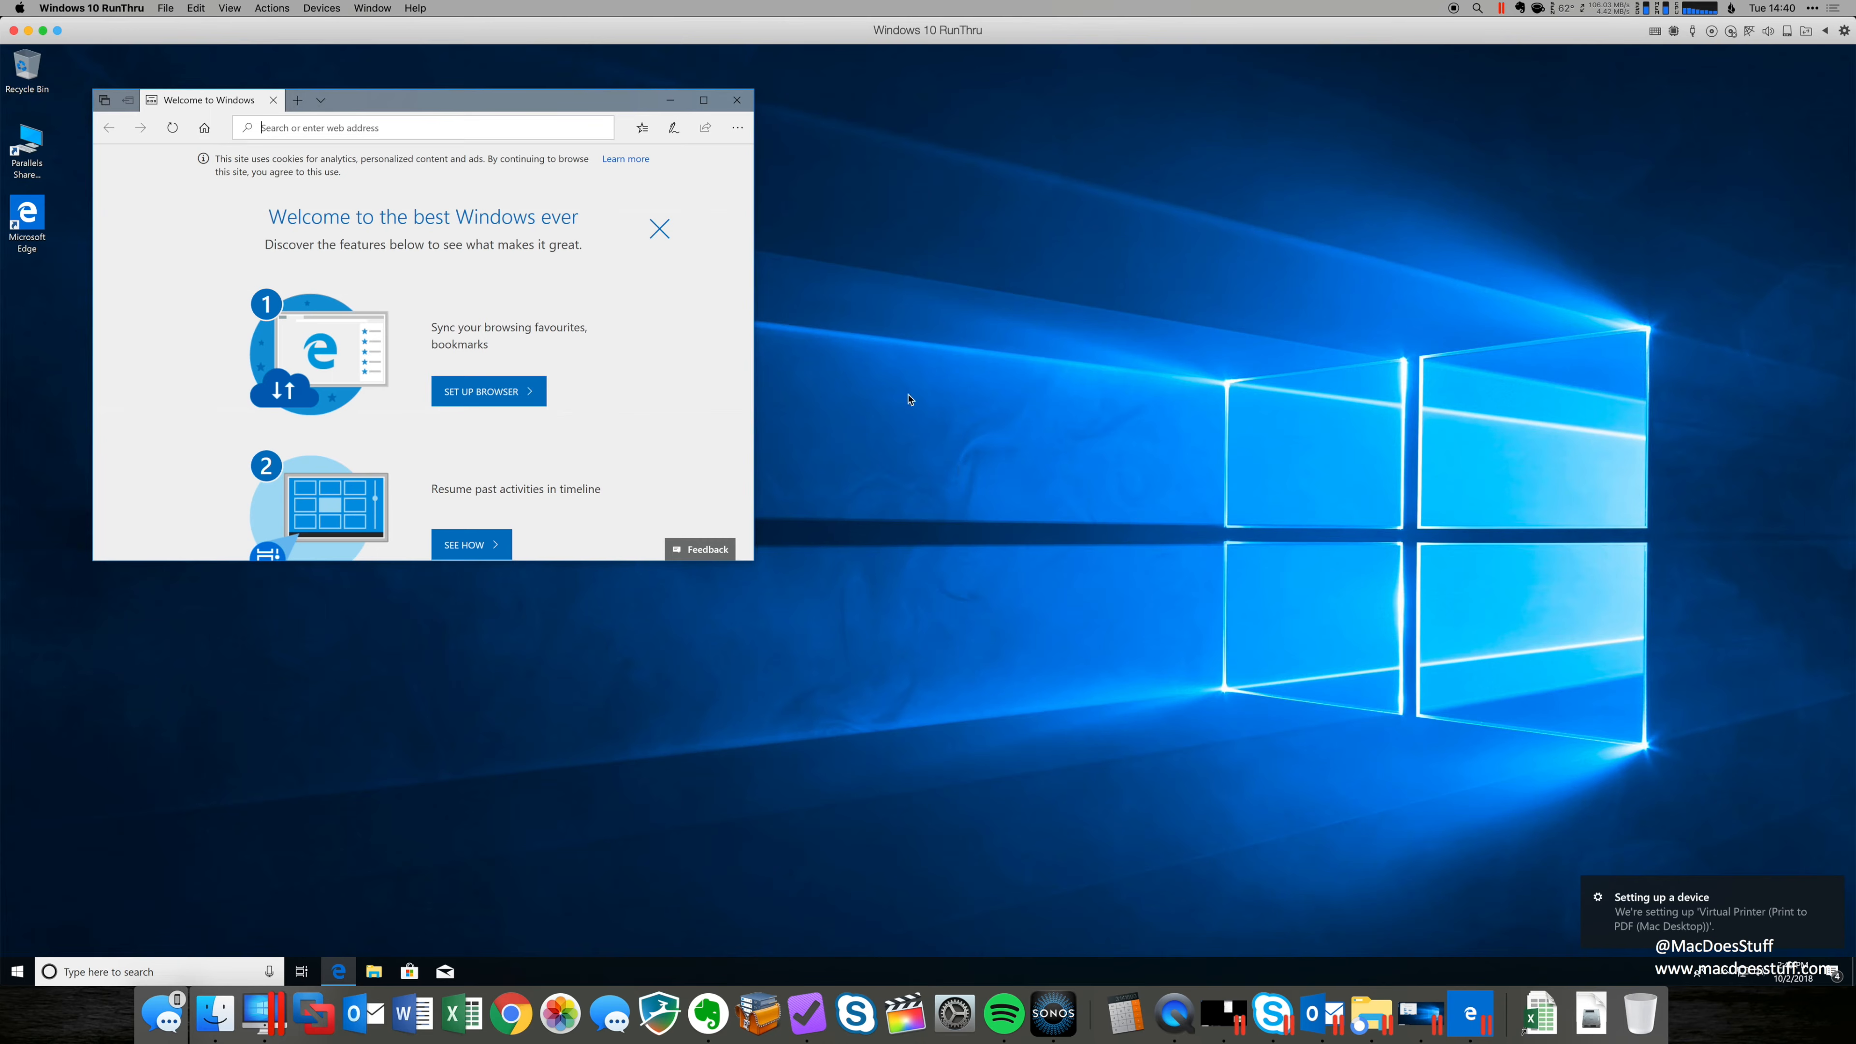
Close the Microsoft Edge welcome window and open Task Manager in its detailed view in the Windows virtual machine.
{"action": "left_click", "coordinate": [736, 100]}
{"action": "right_click", "coordinate": [875, 964]}
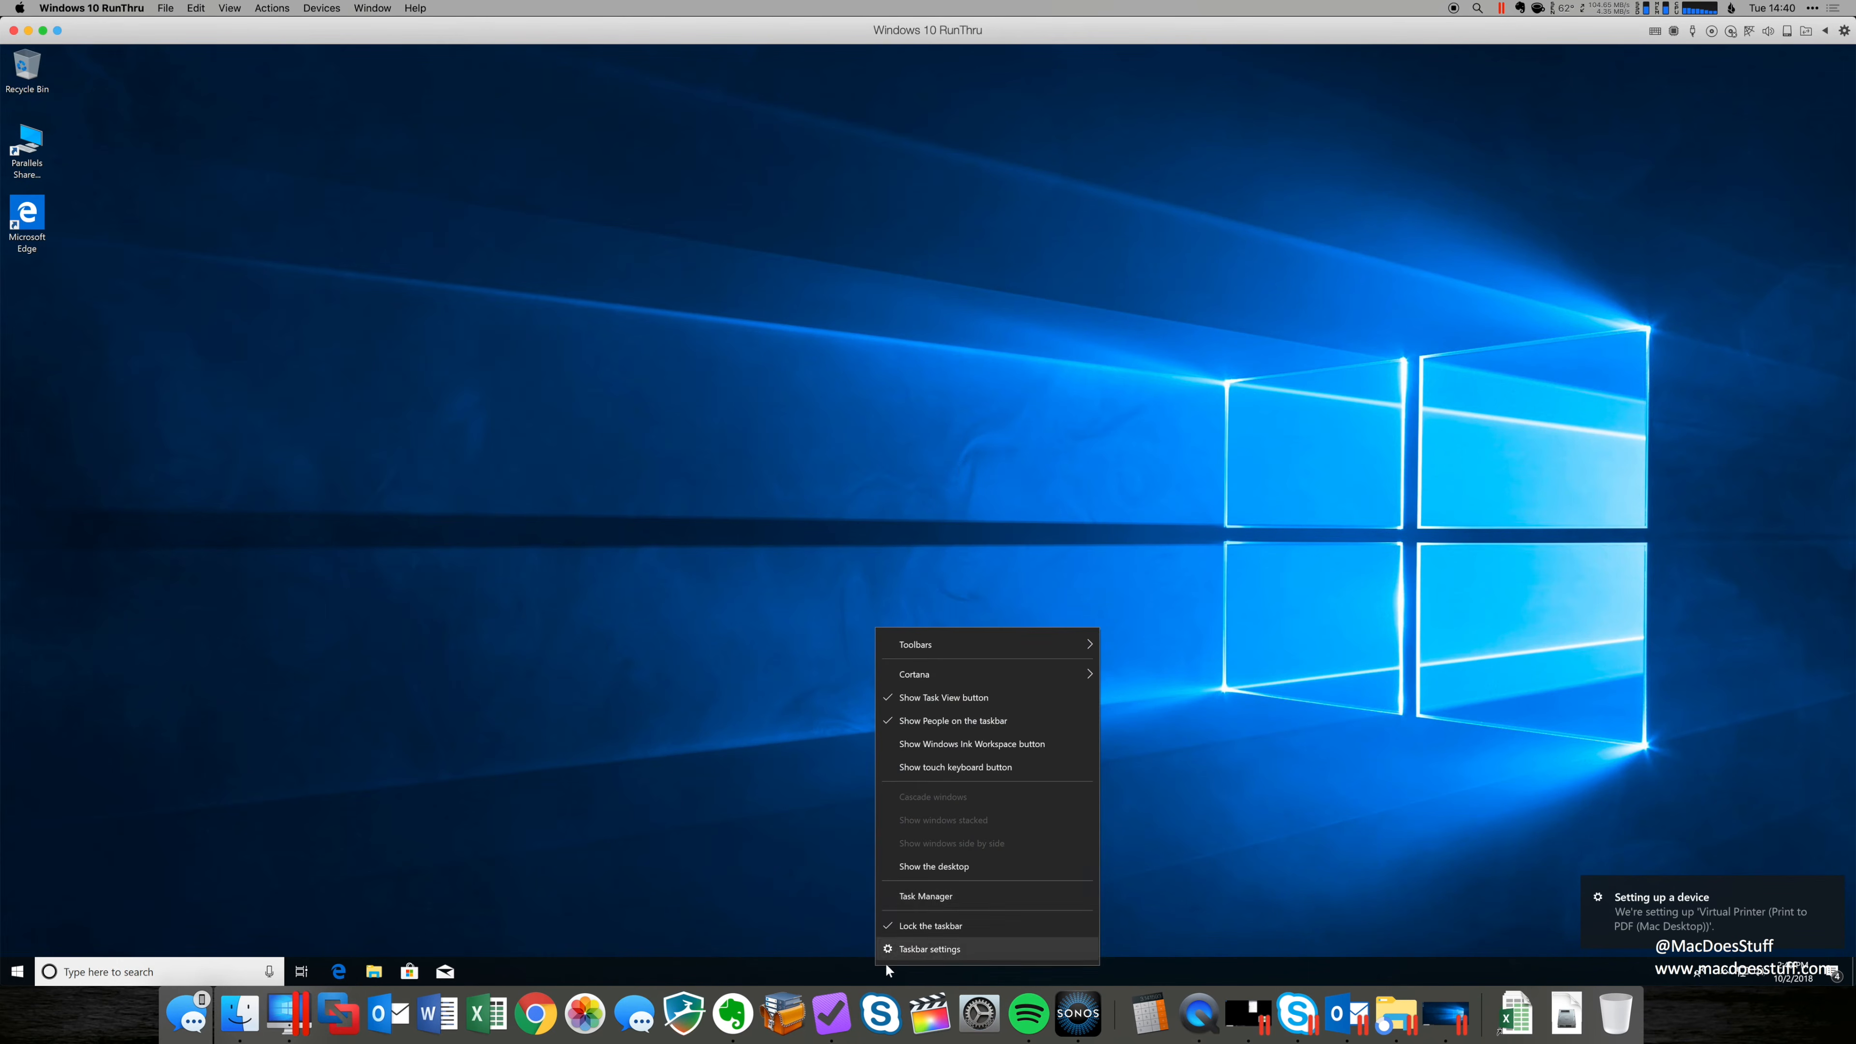
{"action": "left_click", "coordinate": [925, 898]}
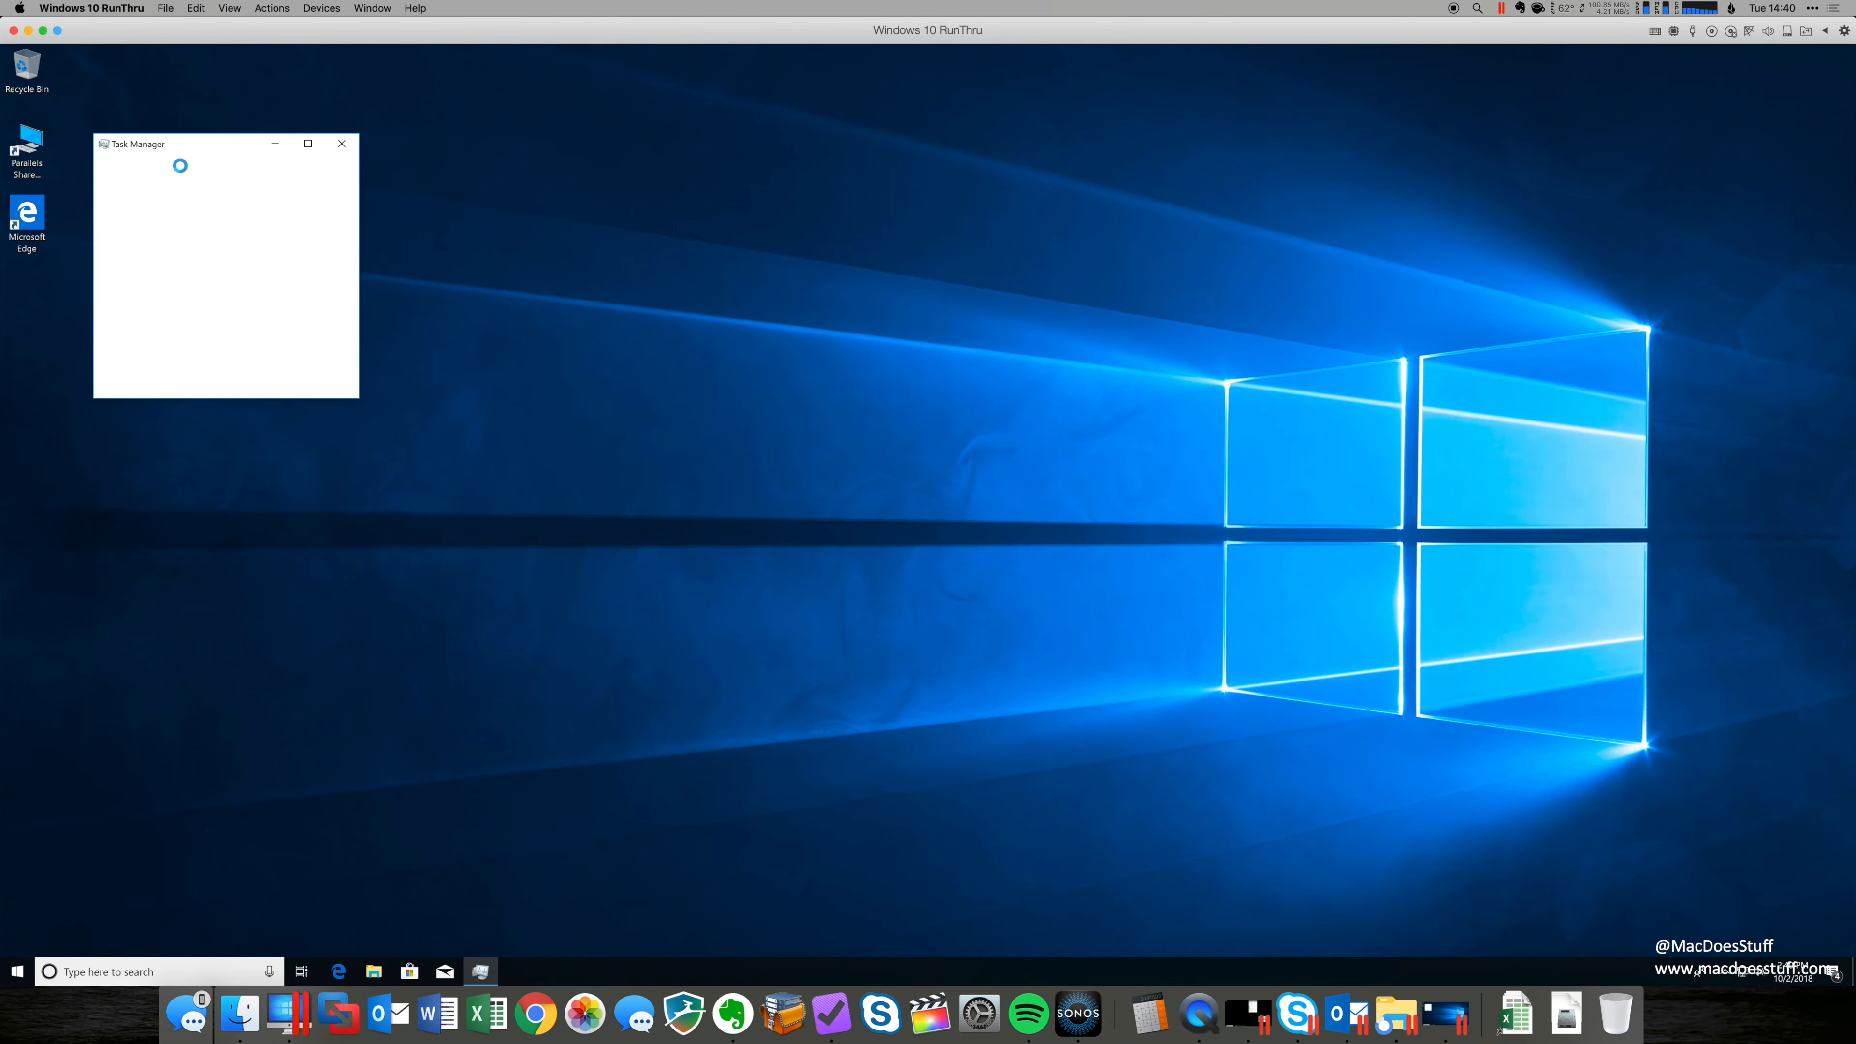
{"action": "left_click_drag", "start_coordinate": [184, 143], "coordinate": [503, 180]}
{"action": "left_click", "coordinate": [447, 415]}
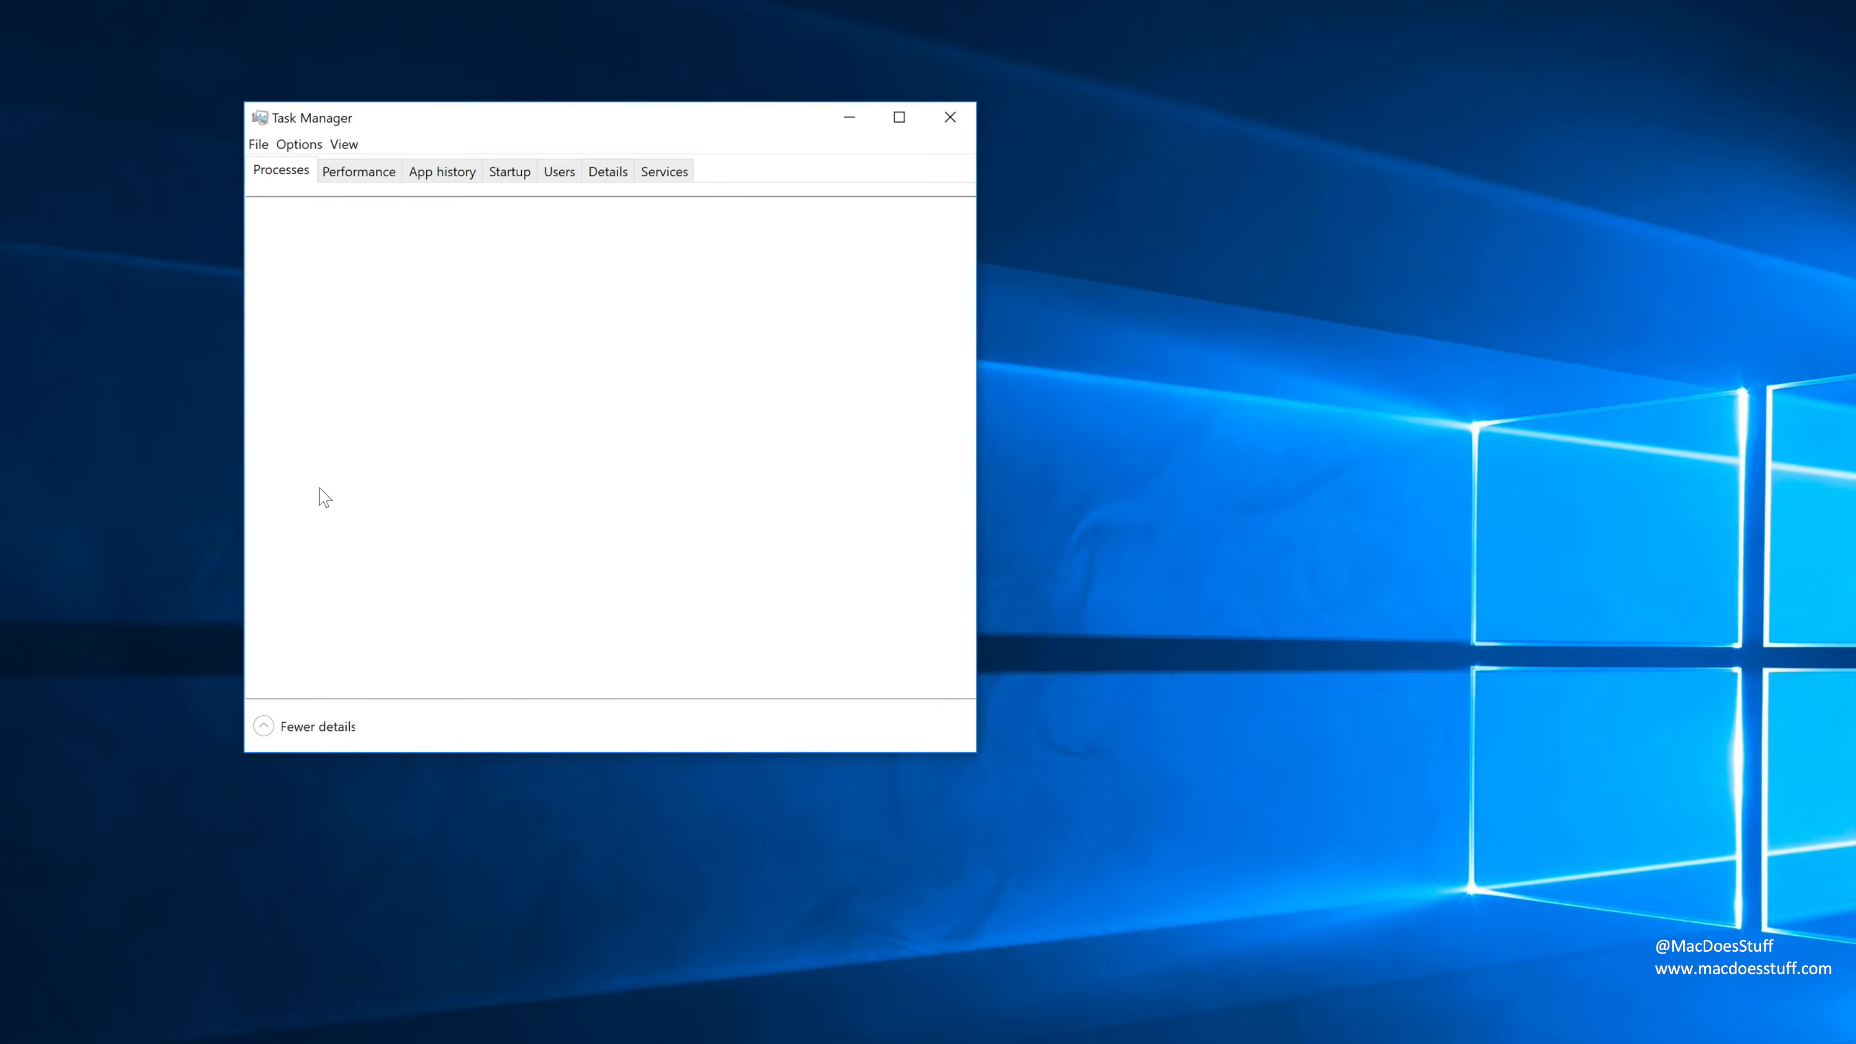
Examine the virtual machine's CPU, memory and disk performance in Task Manager.
{"action": "left_click", "coordinate": [358, 171]}
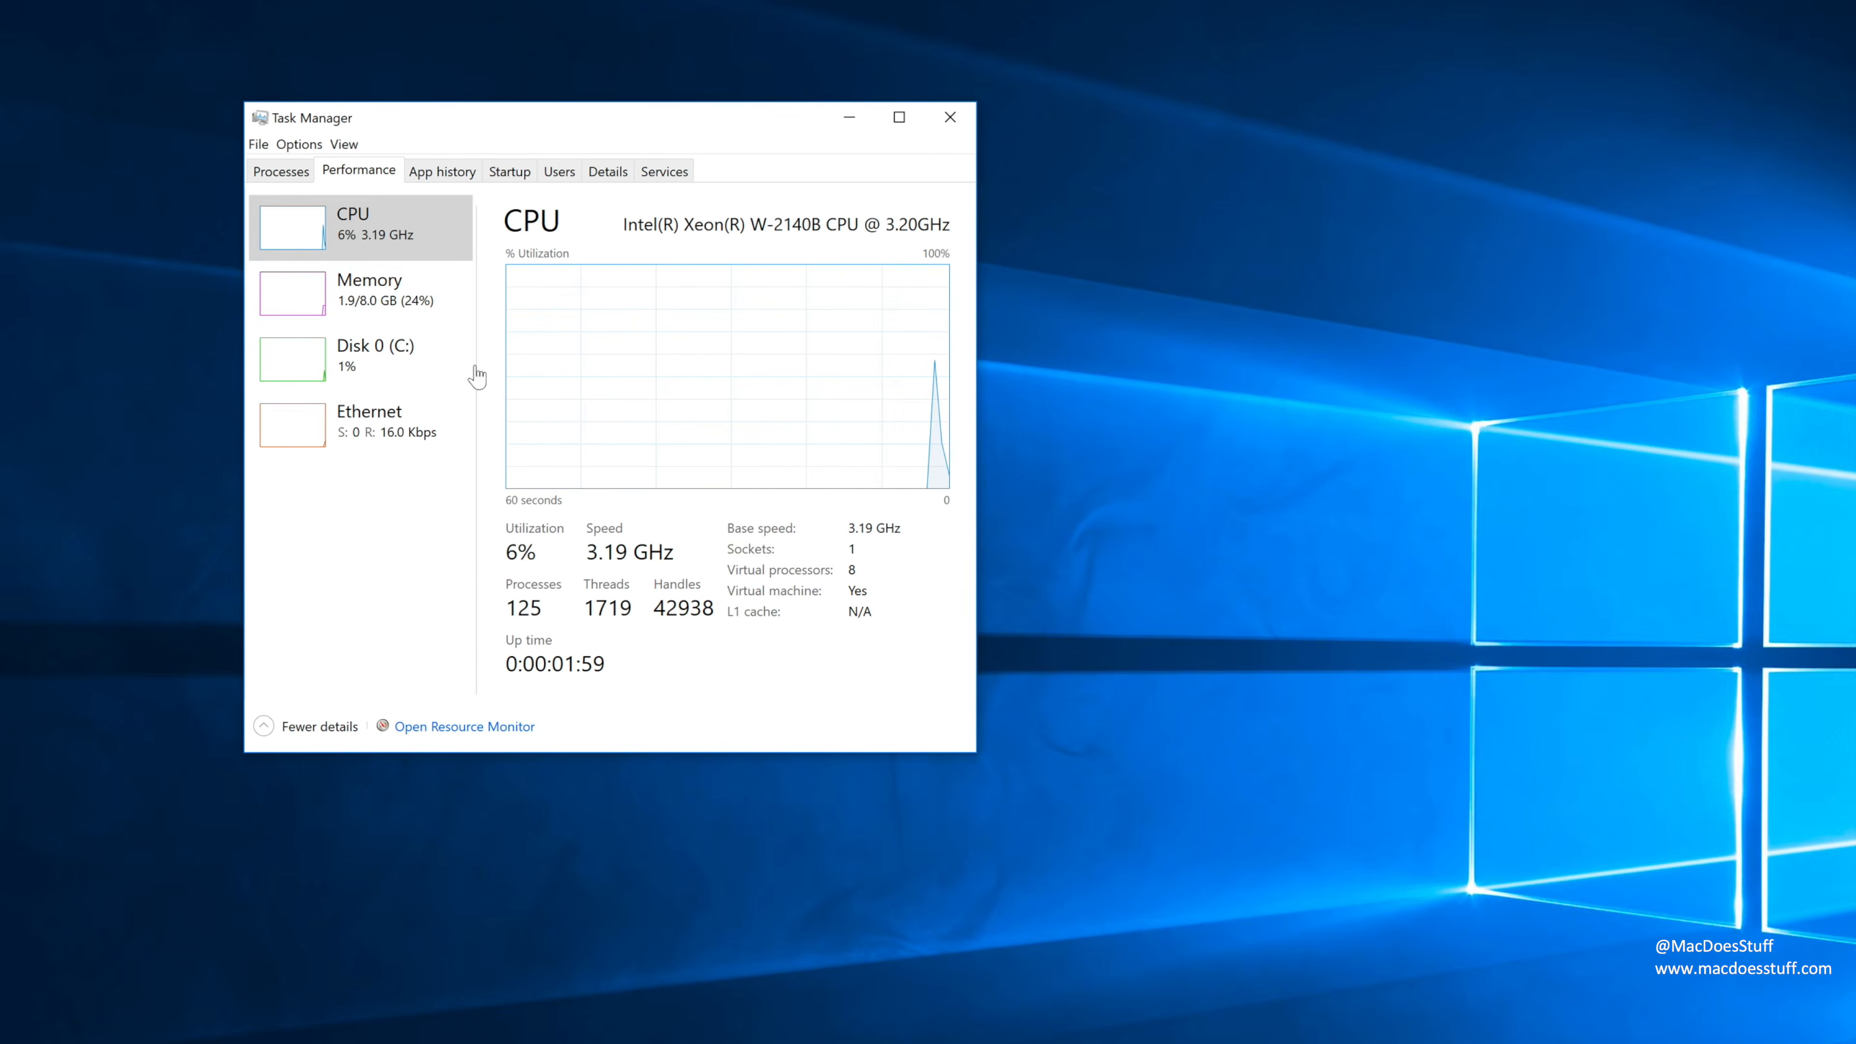
{"action": "left_click", "coordinate": [369, 291]}
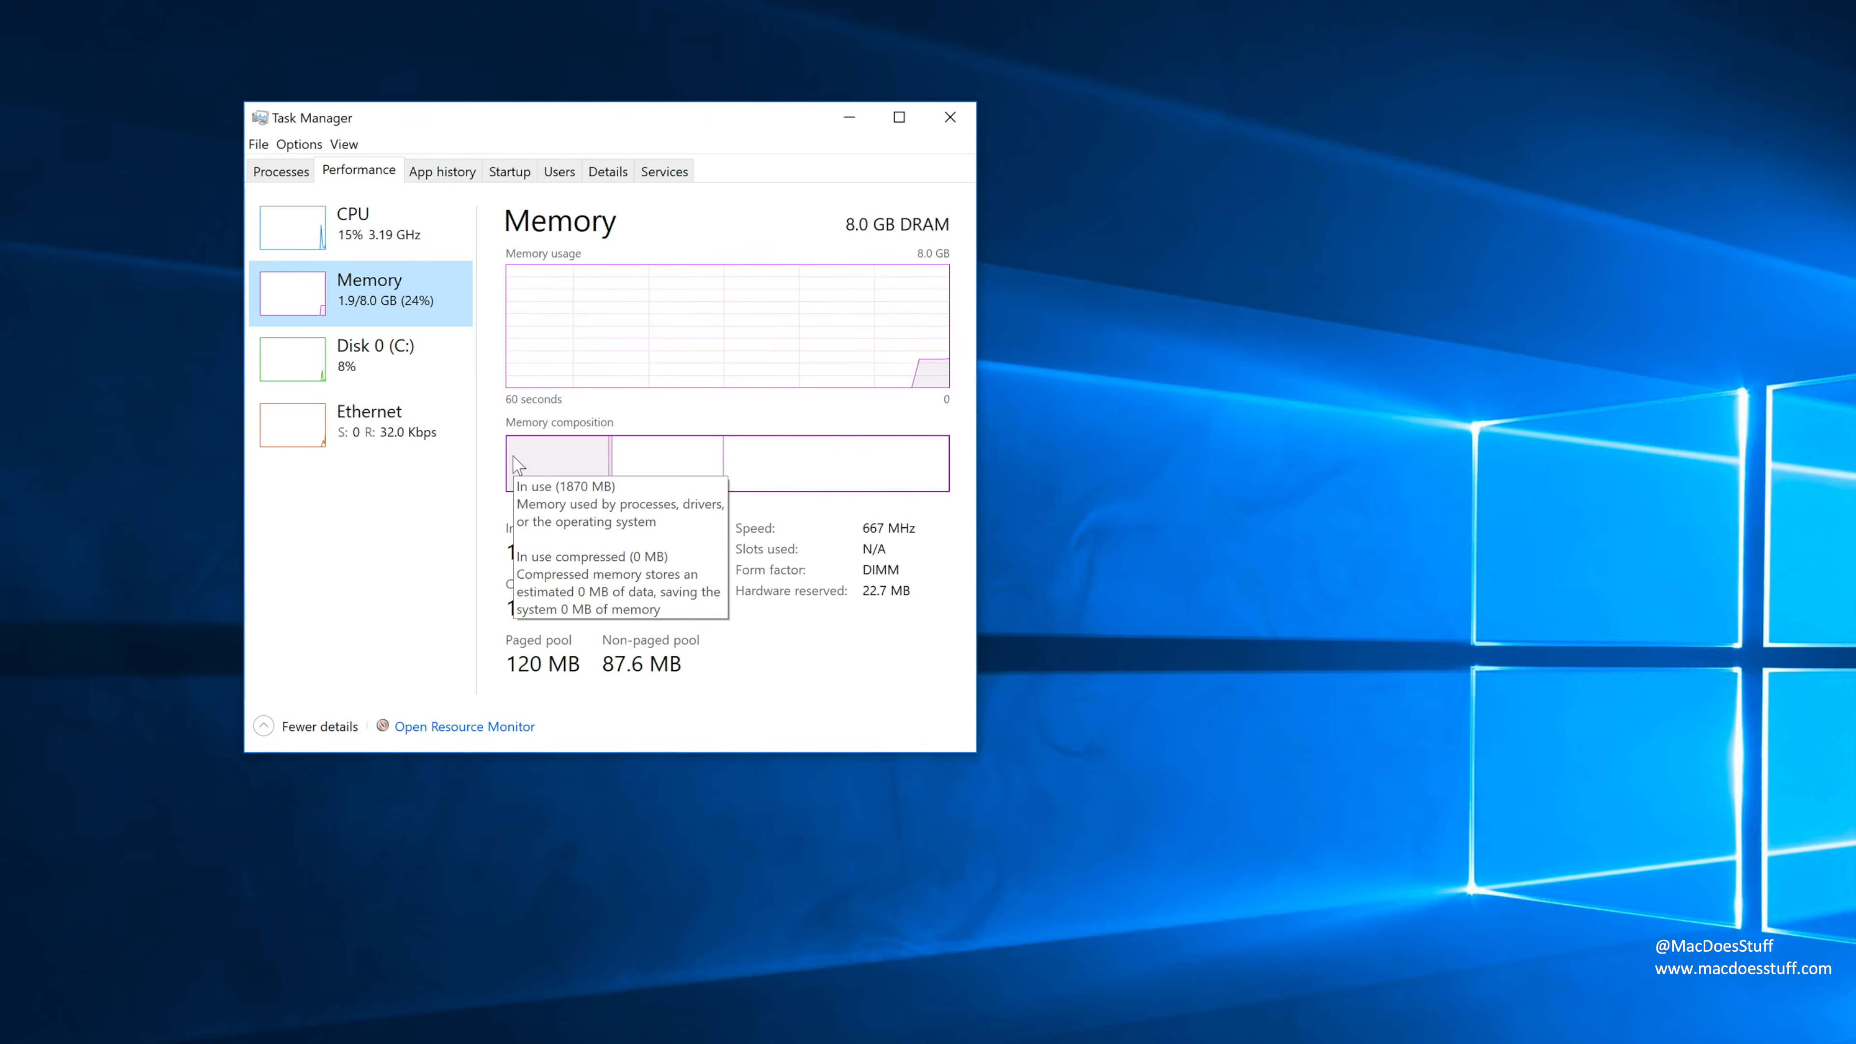
{"action": "left_click", "coordinate": [372, 356]}
{"action": "left_click", "coordinate": [366, 228]}
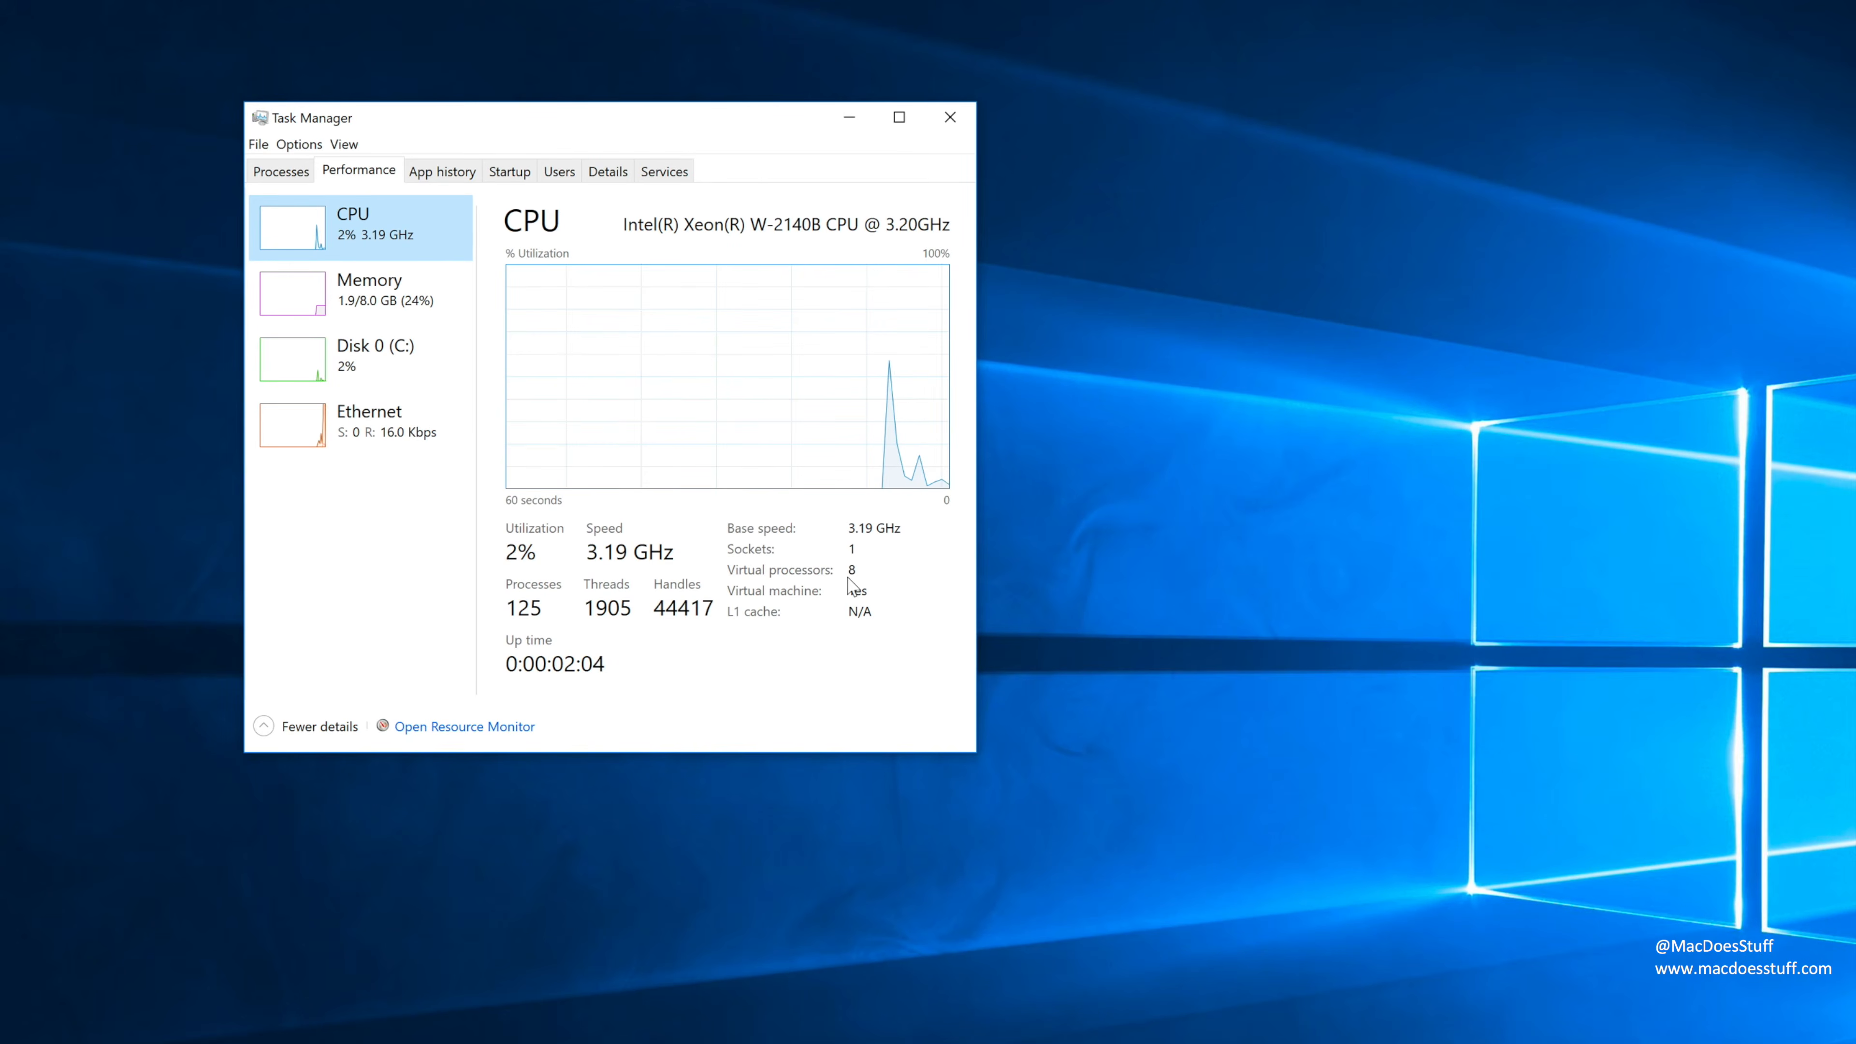
Open File Explorer at This PC to view the local drives and shared Mac network locations.
{"action": "left_click", "coordinate": [505, 1040]}
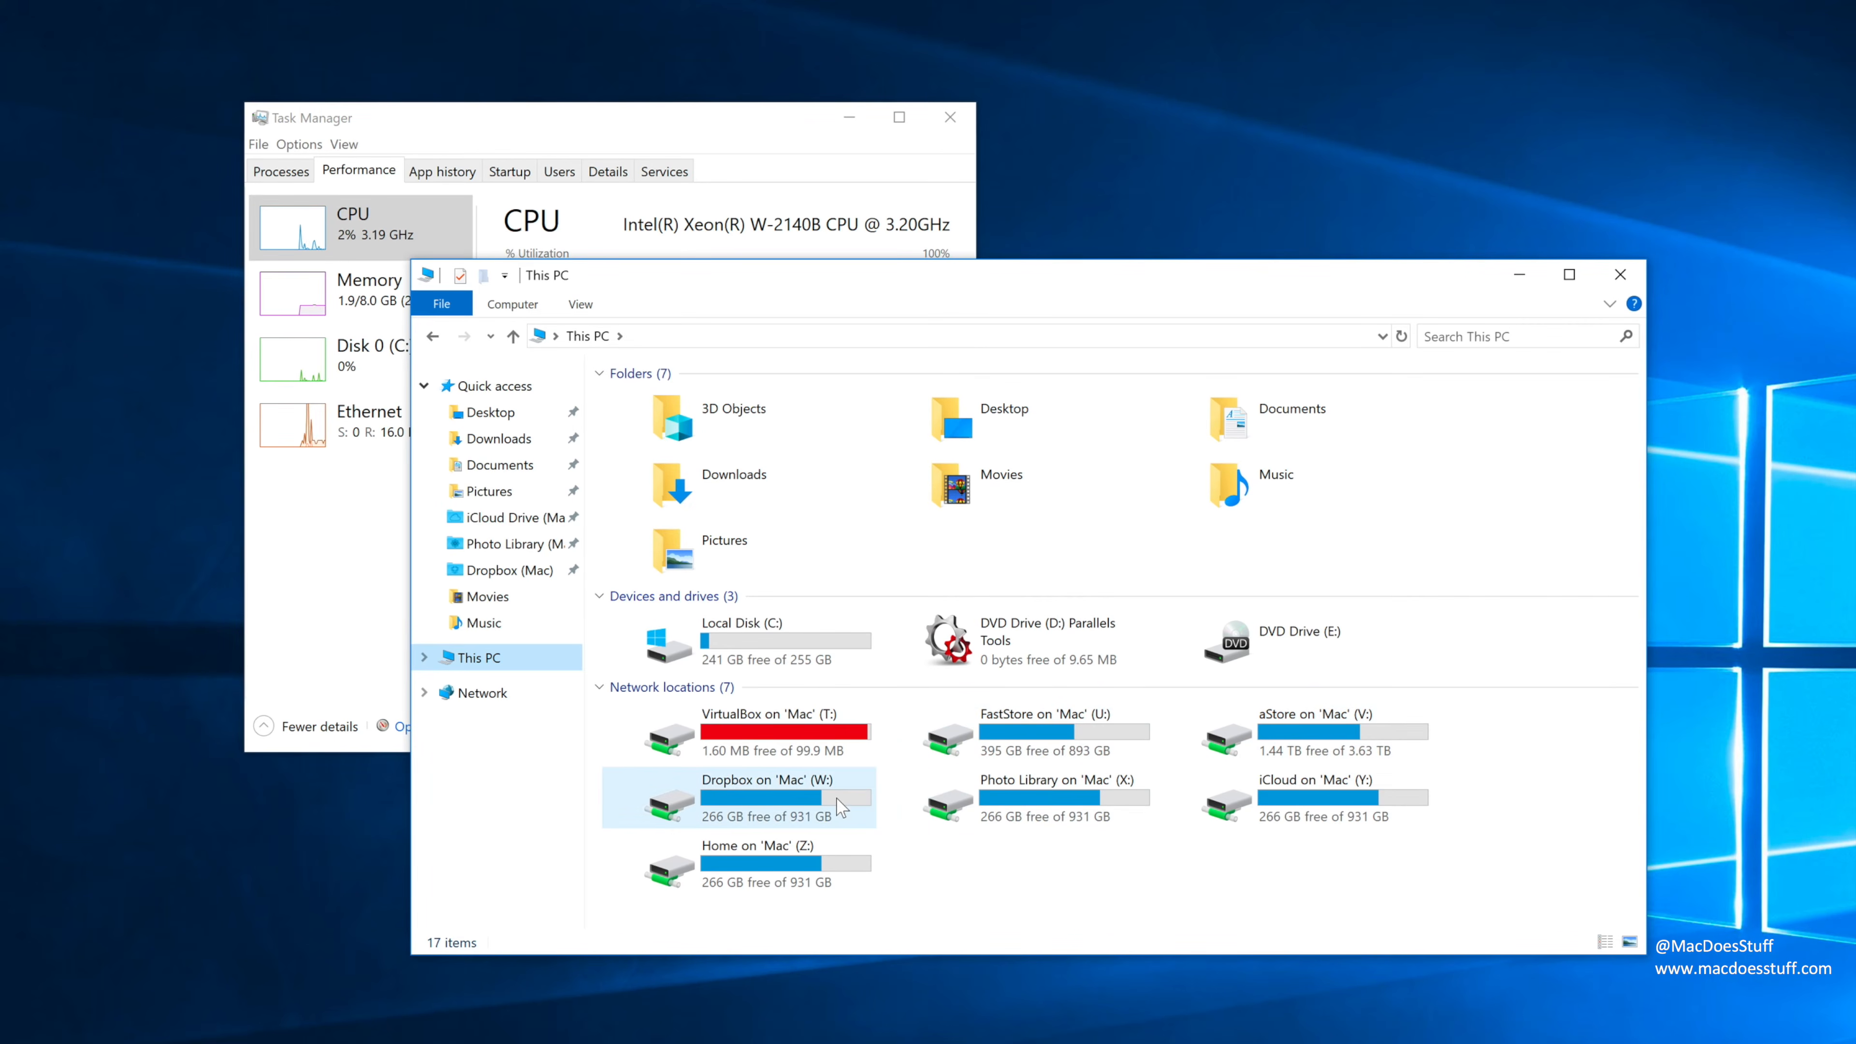
Check the shared Mac network locations, then close the File Explorer and Task Manager windows.
{"action": "mouse_move", "coordinate": [1045, 801]}
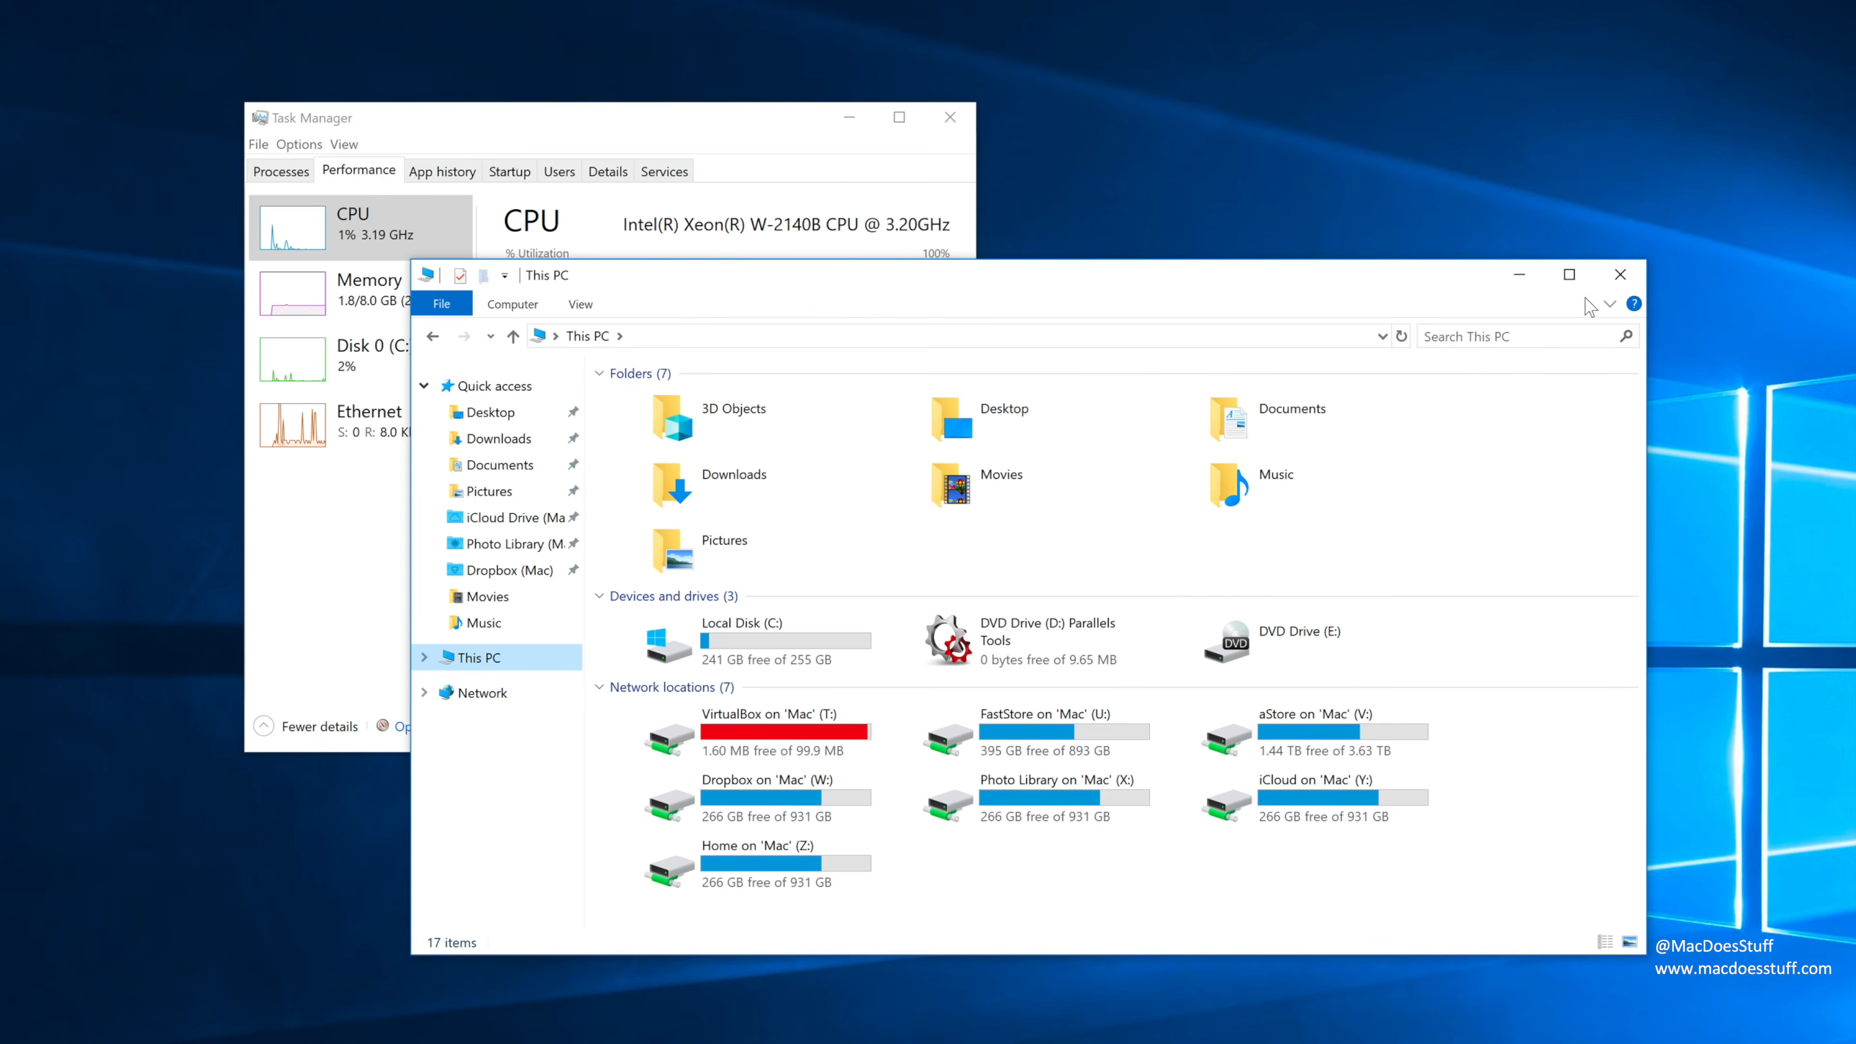
{"action": "left_click", "coordinate": [1620, 274]}
{"action": "left_click", "coordinate": [950, 117]}
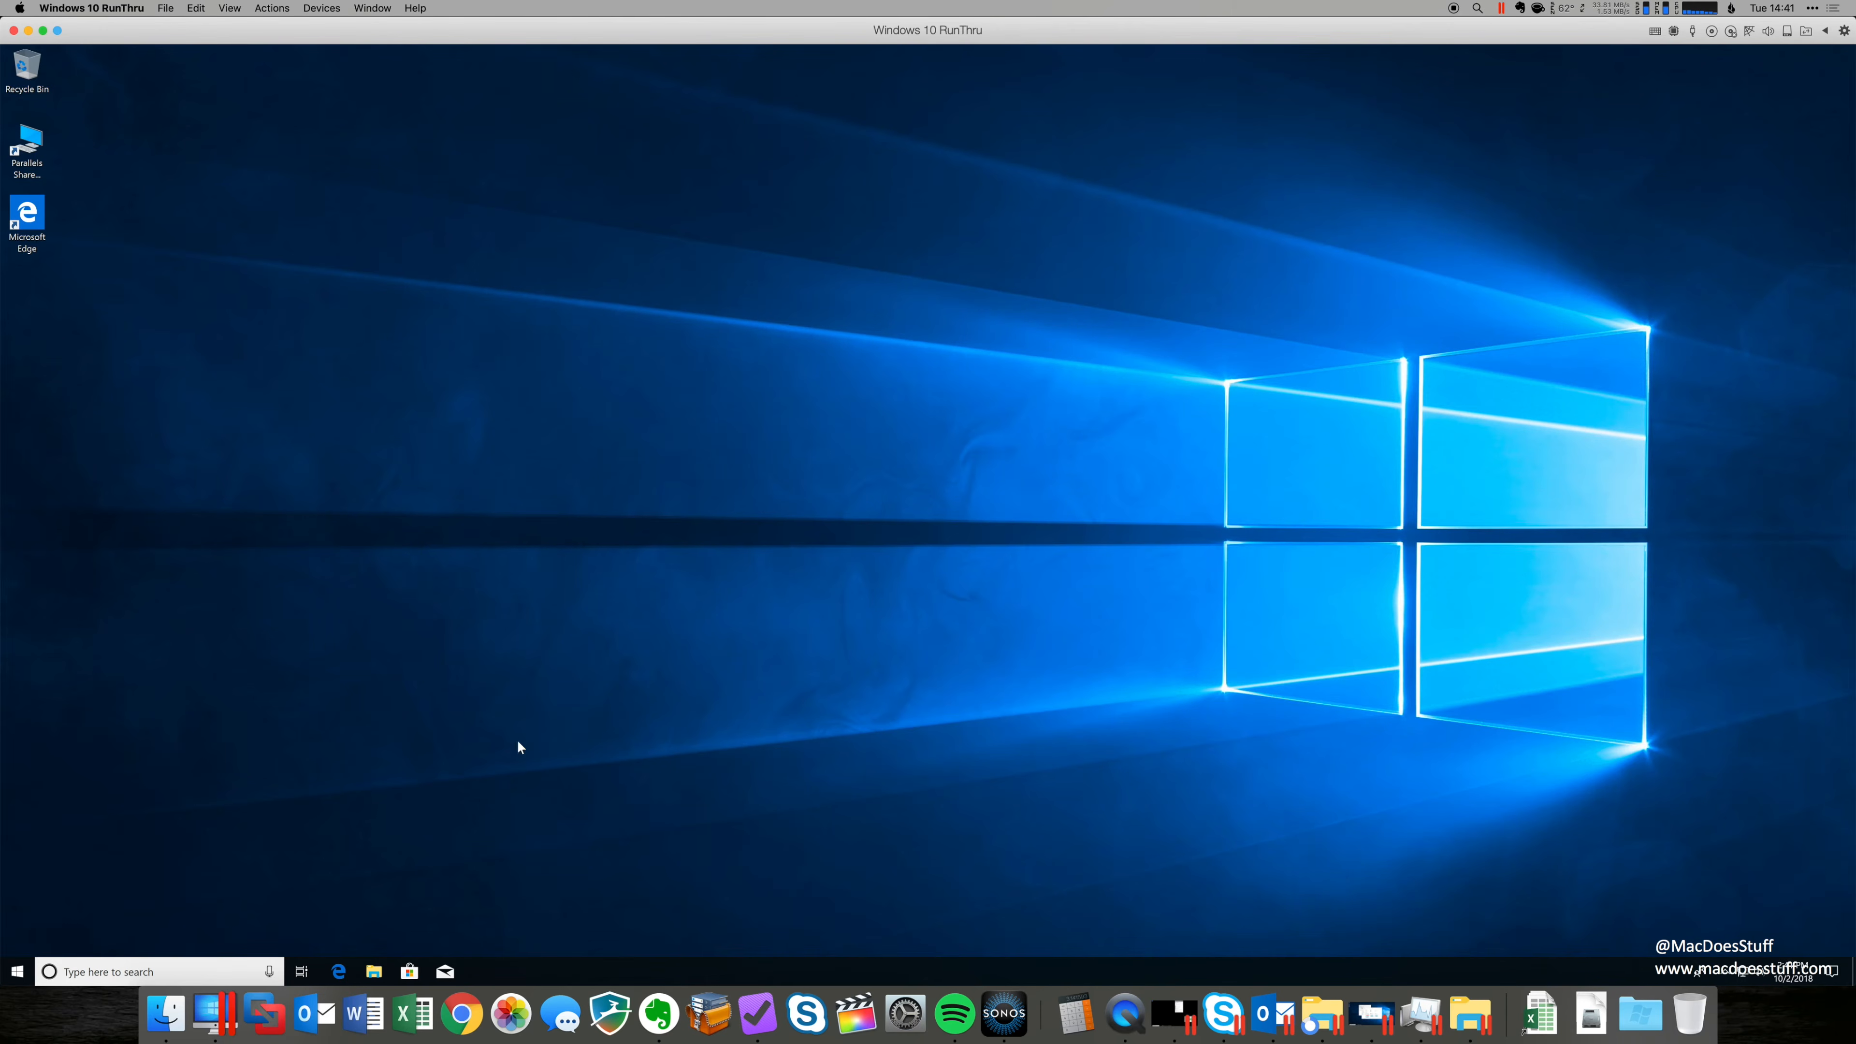
Open Windows Settings, dismiss the activation prompt, review the Windows Update page under Update & Security, and close Settings.
{"action": "left_click", "coordinate": [17, 971]}
{"action": "left_click", "coordinate": [34, 904]}
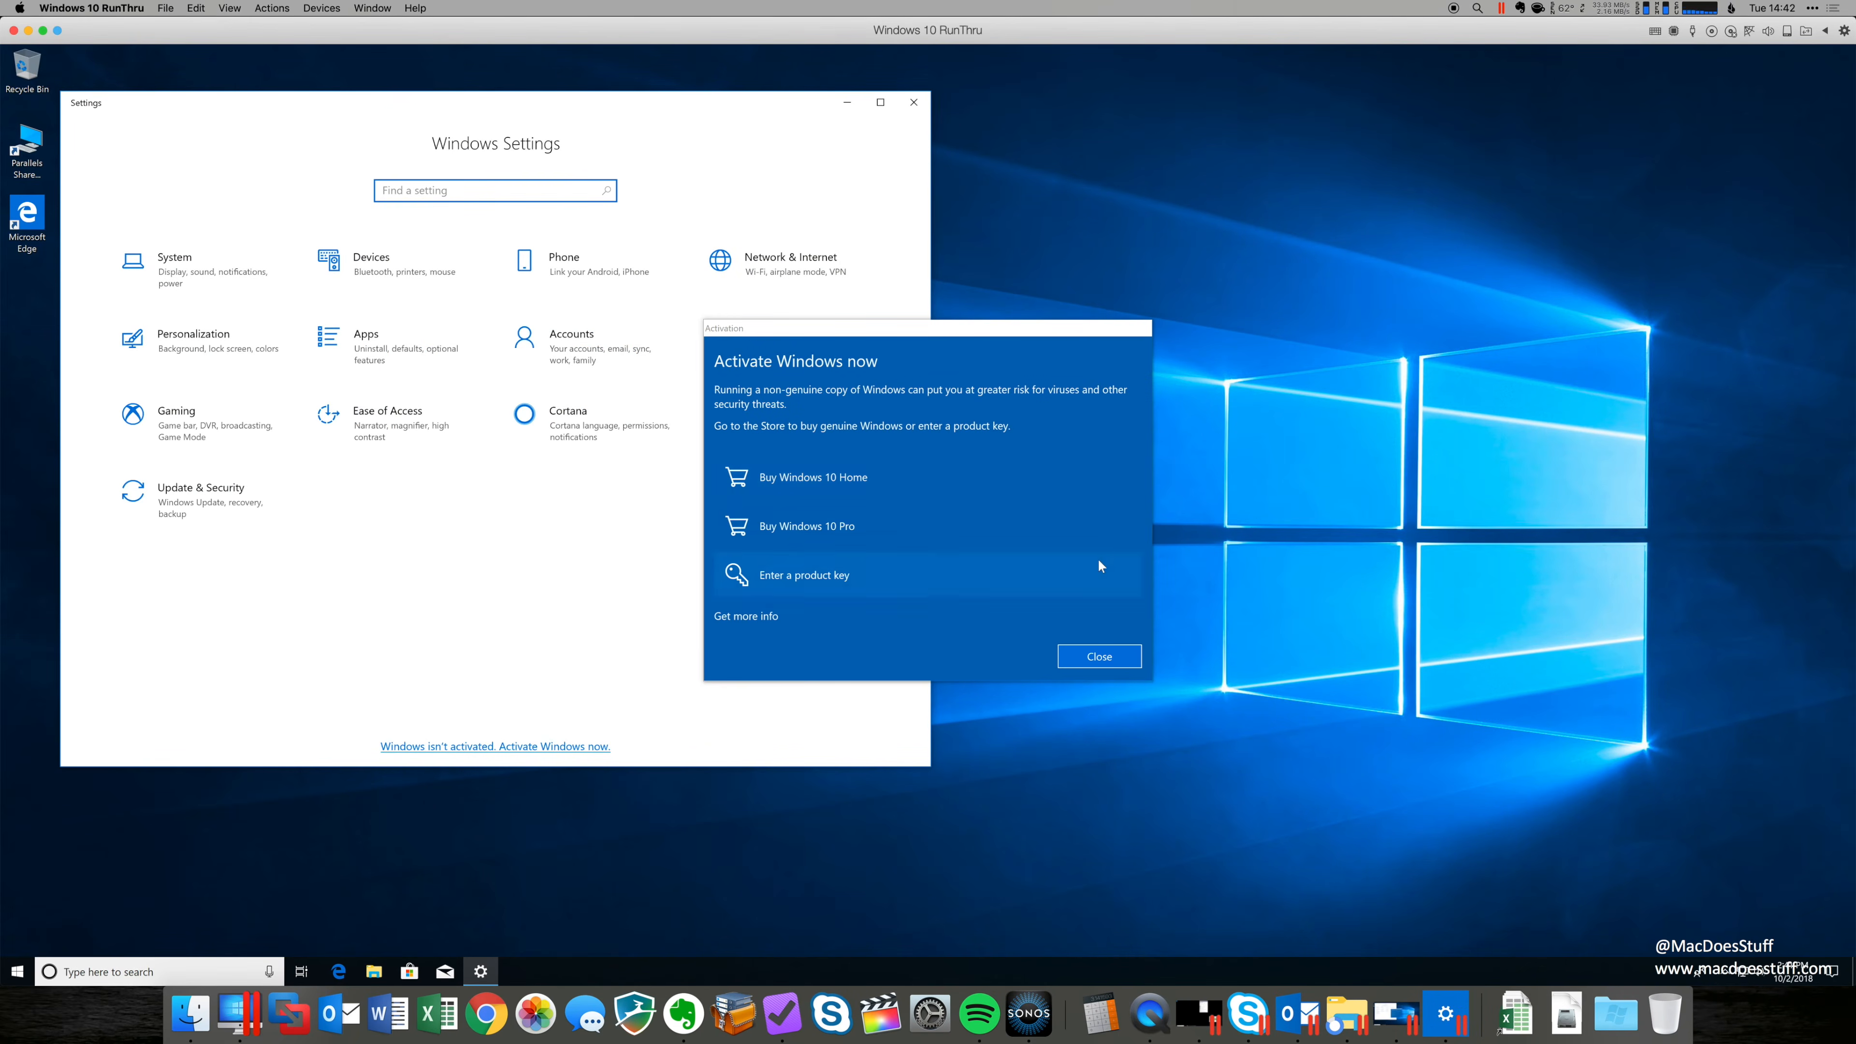
{"action": "left_click", "coordinate": [1107, 658]}
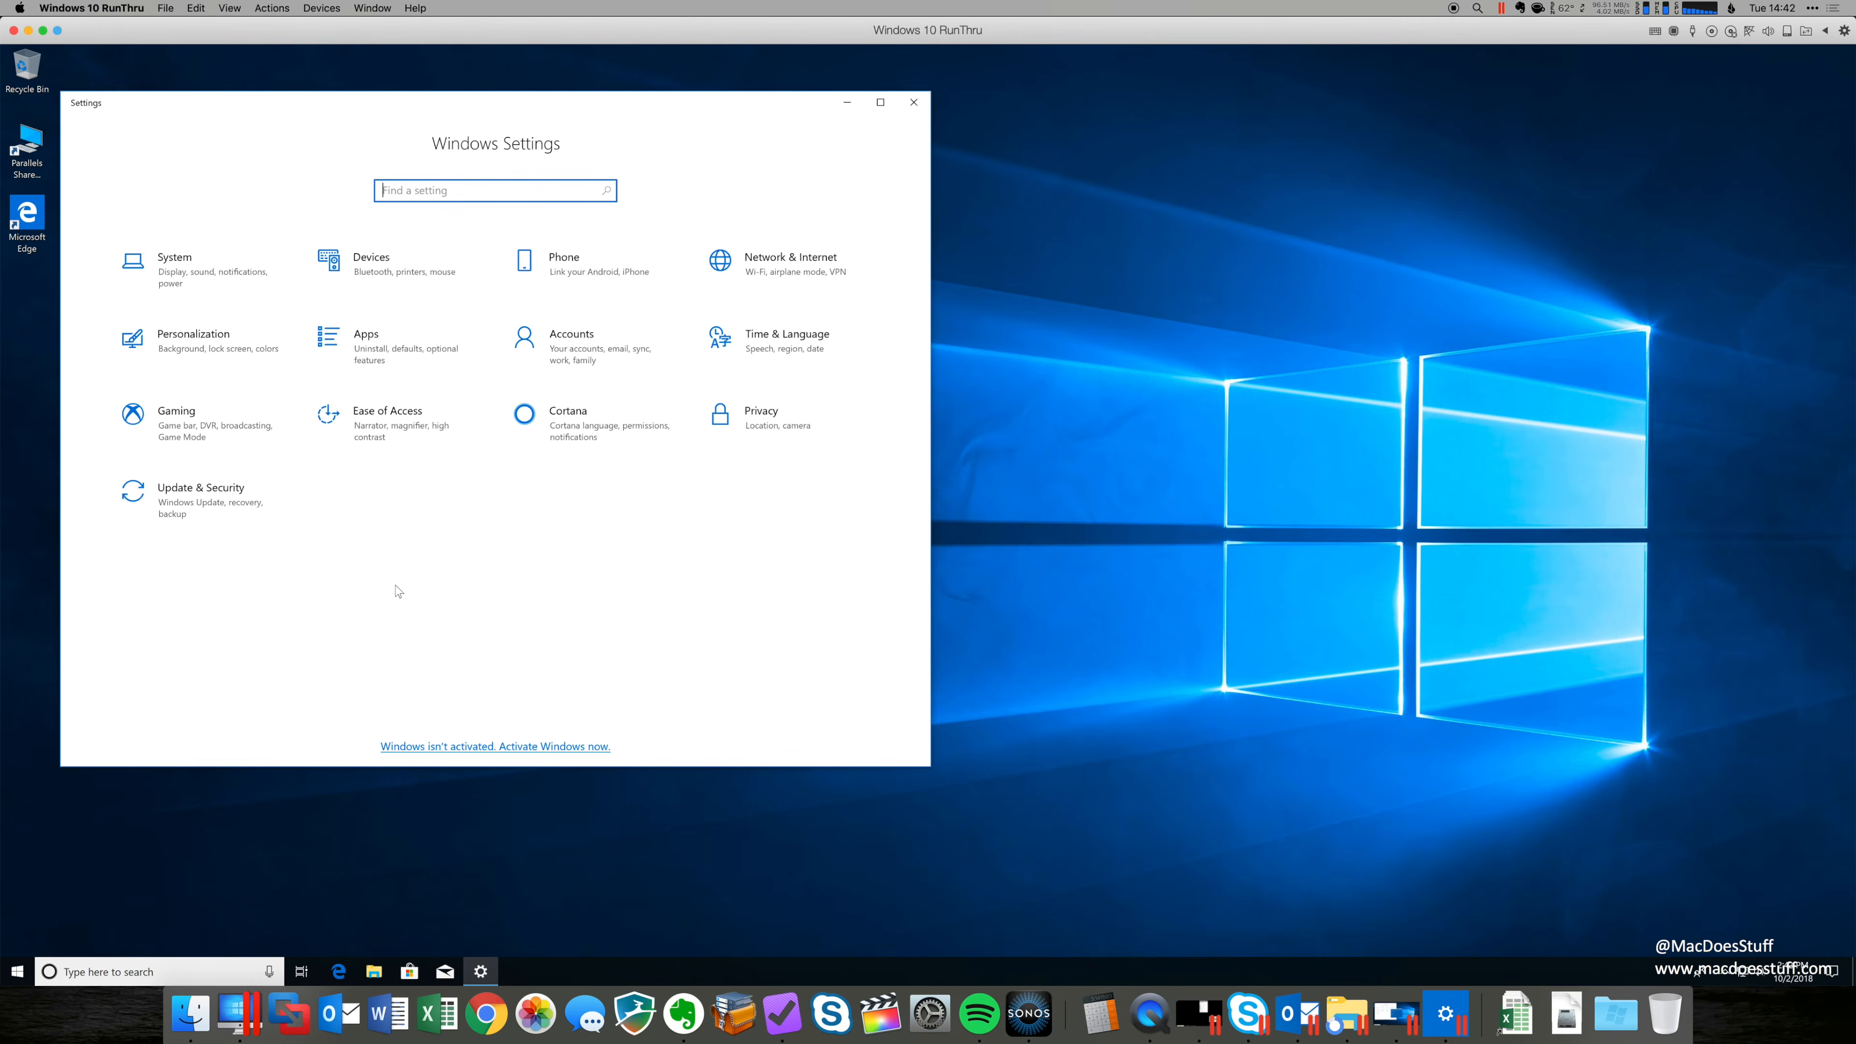
{"action": "left_click", "coordinate": [212, 504]}
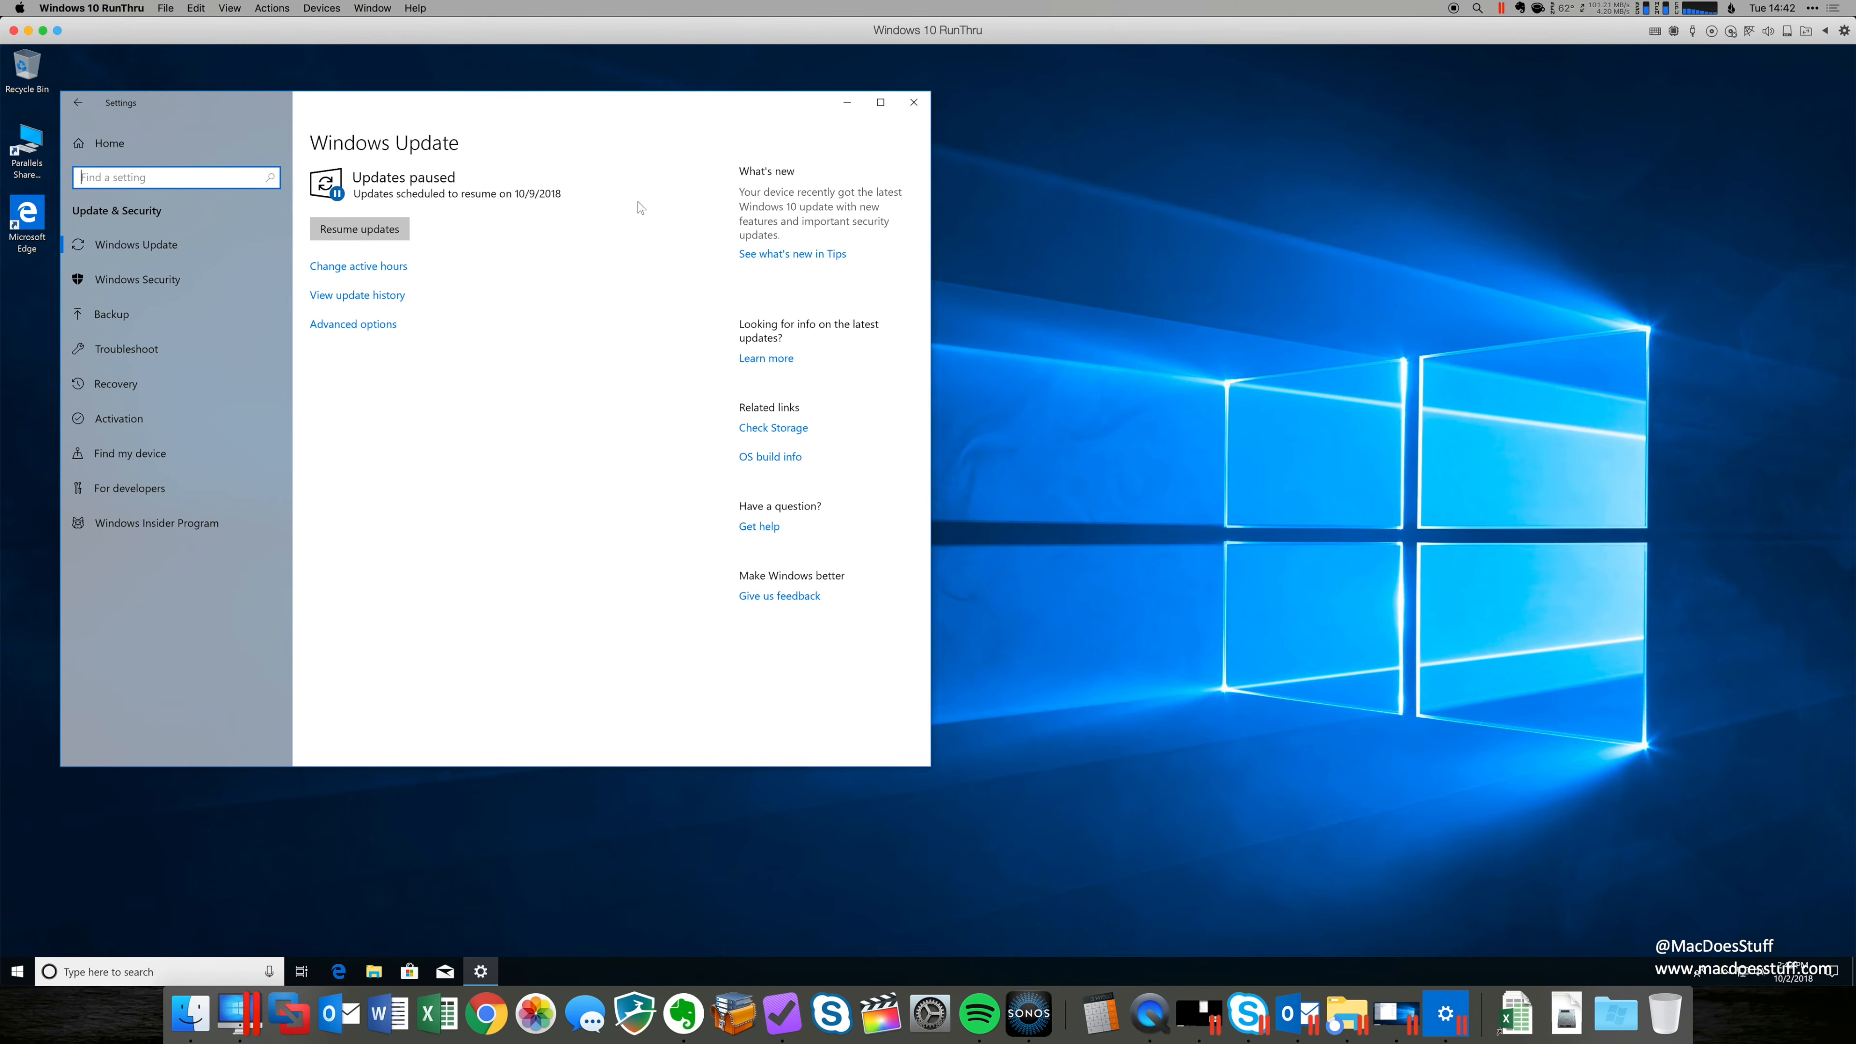
{"action": "left_click", "coordinate": [914, 102]}
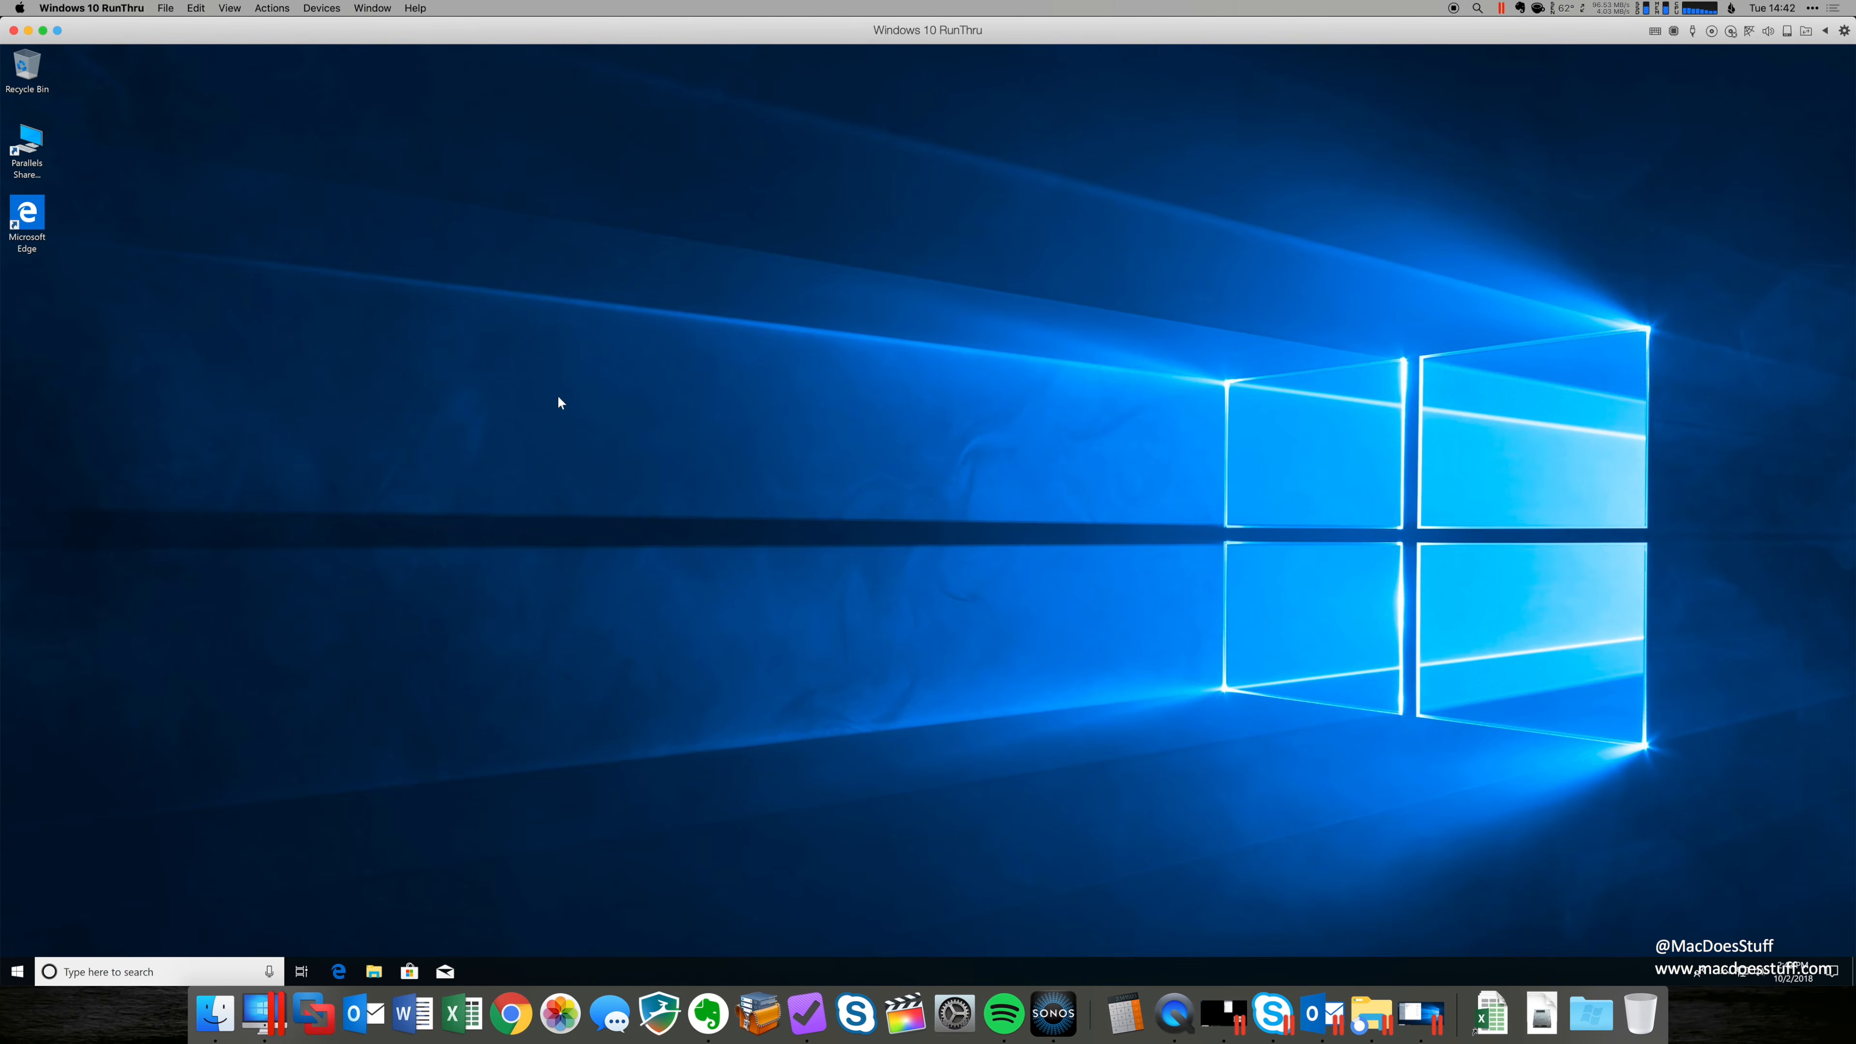
Launch Microsoft Edge and Notepad inside the Windows virtual machine.
{"action": "left_click", "coordinate": [338, 971]}
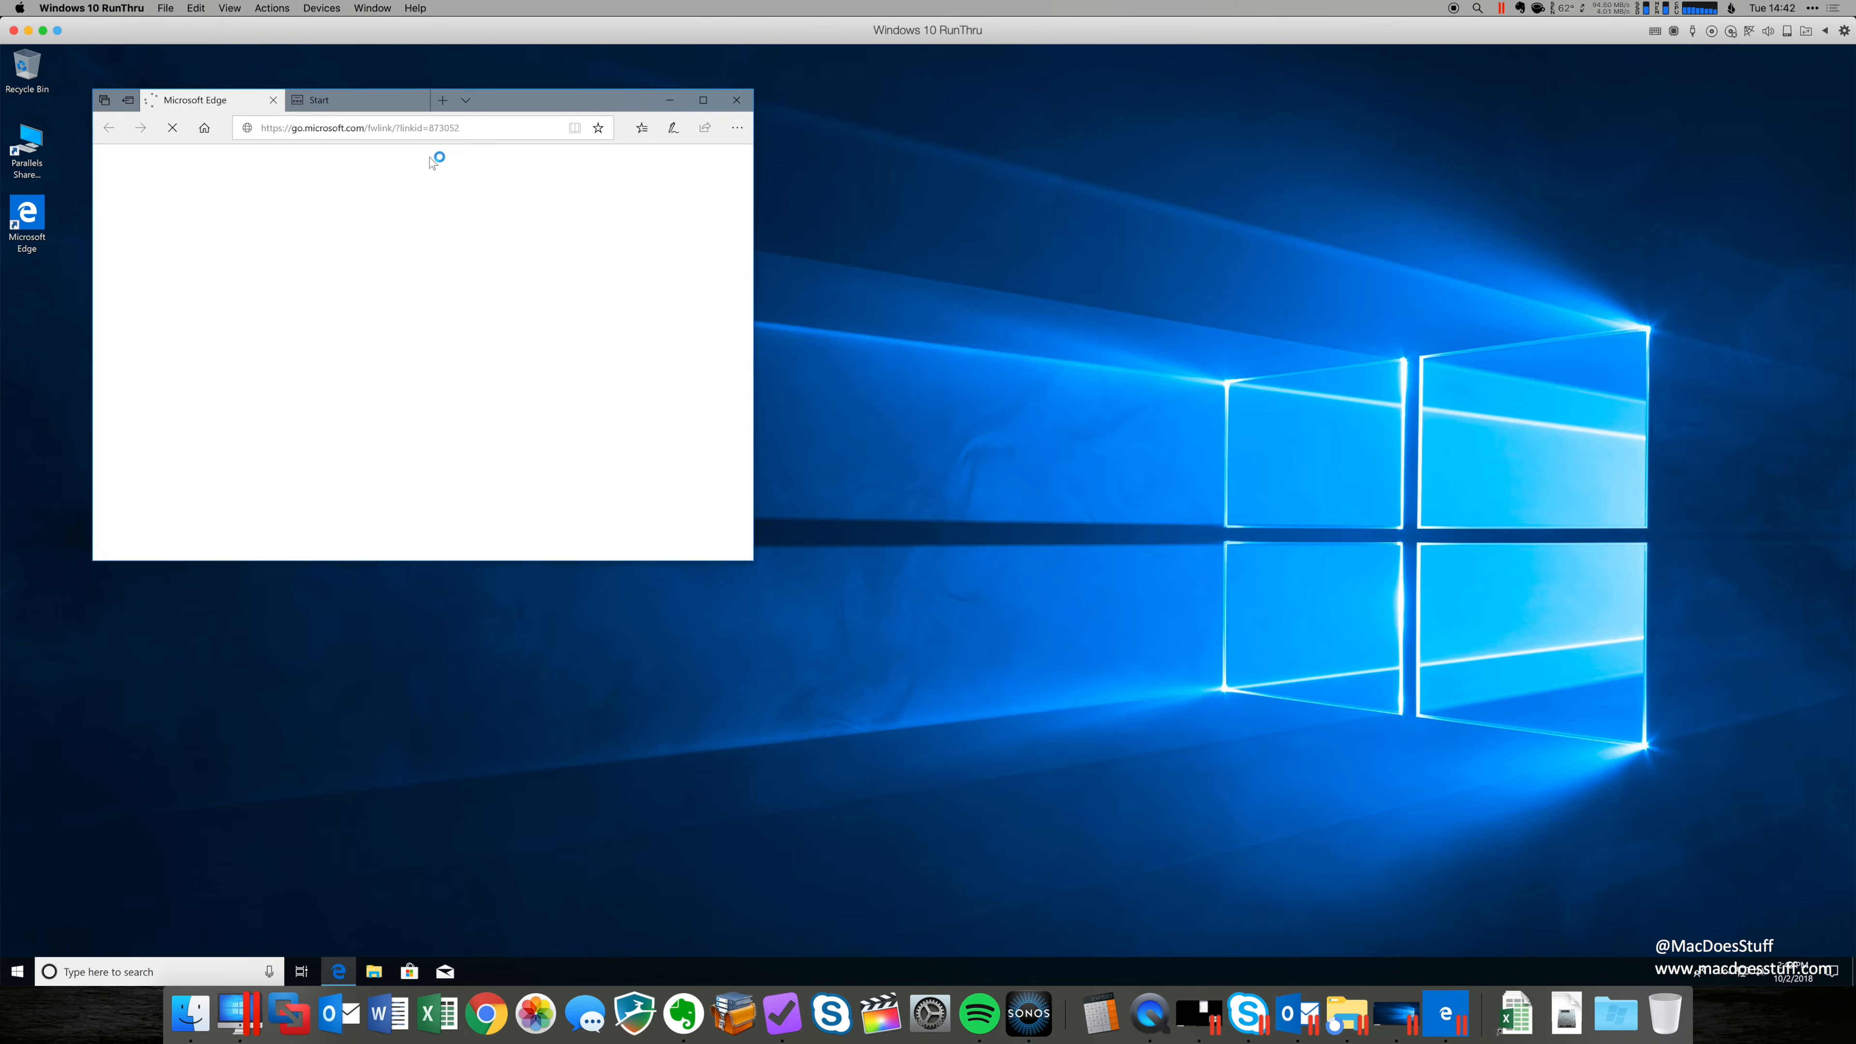
{"action": "key", "text": "super"}
{"action": "type", "text": "notepad"}
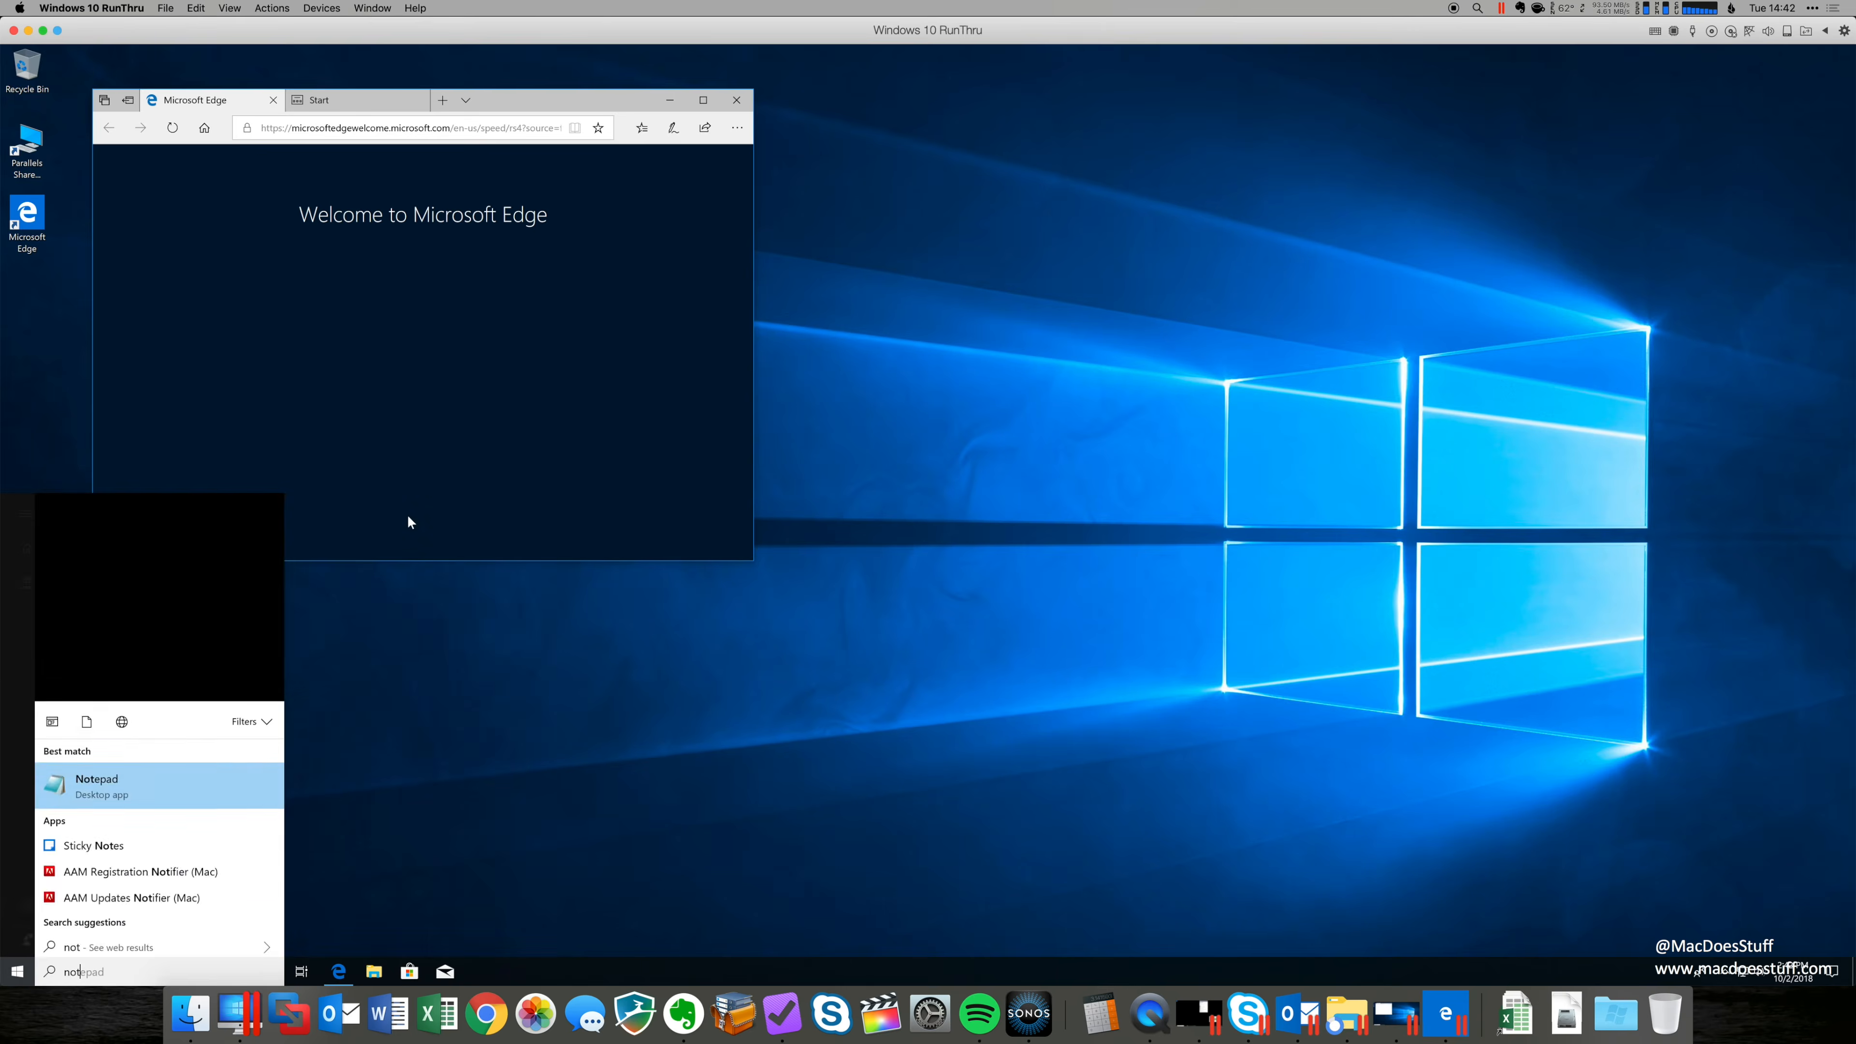
{"action": "key", "text": "Return"}
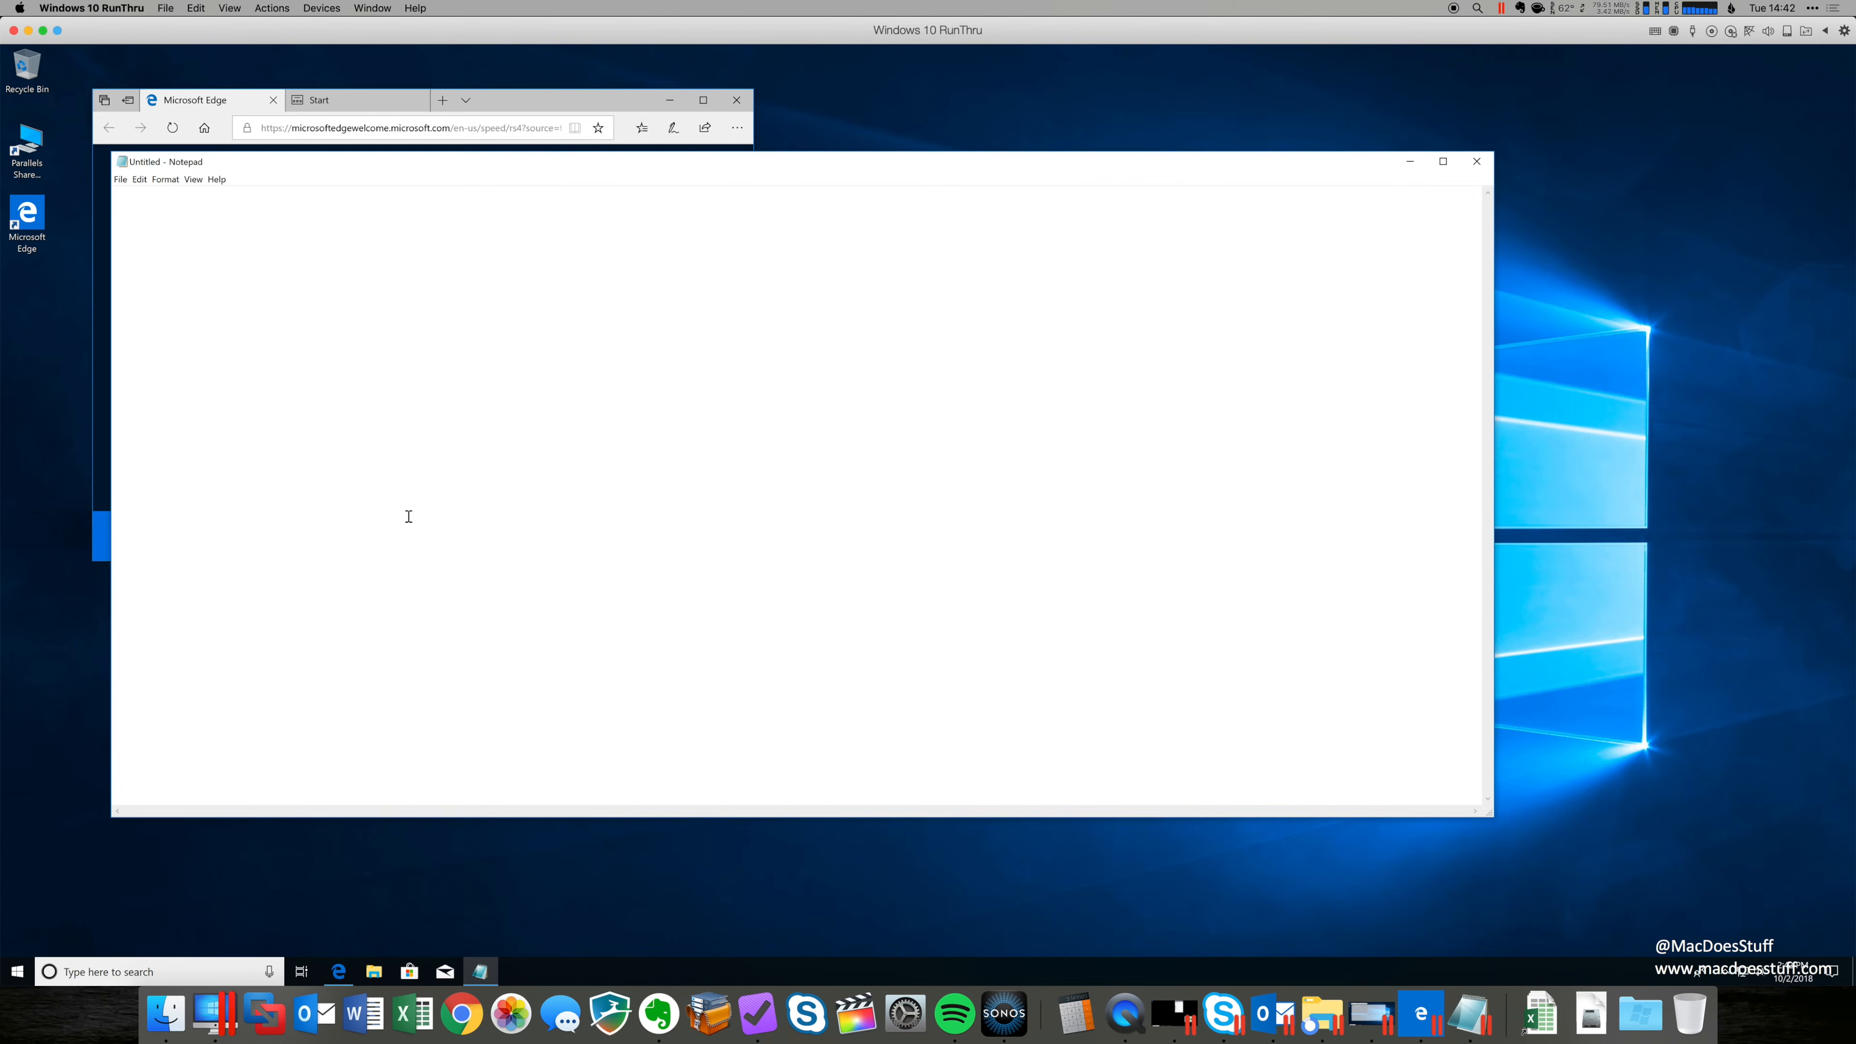
Launch WordPad and snap it side by side with Notepad, each filling half of the Windows desktop.
{"action": "key", "text": "super"}
{"action": "type", "text": "wordpad"}
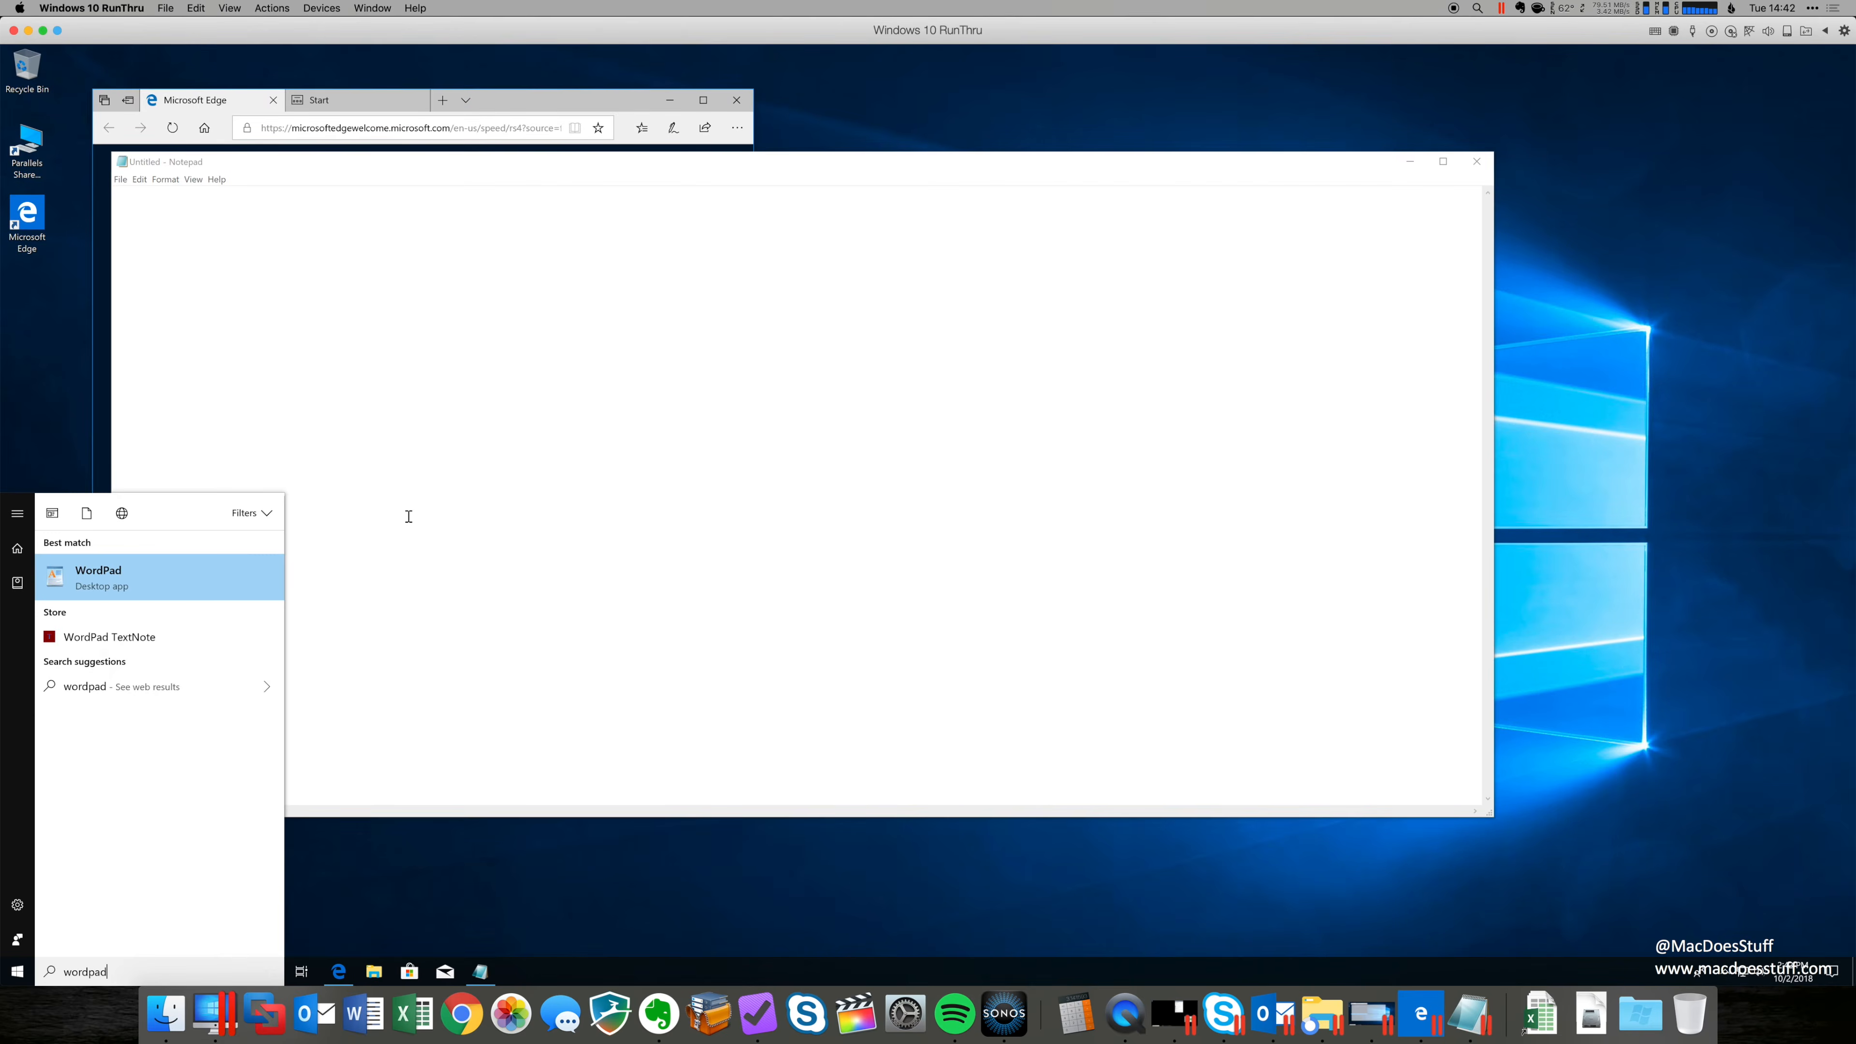
{"action": "key", "text": "Return"}
{"action": "left_click_drag", "start_coordinate": [638, 182], "coordinate": [1853, 150]}
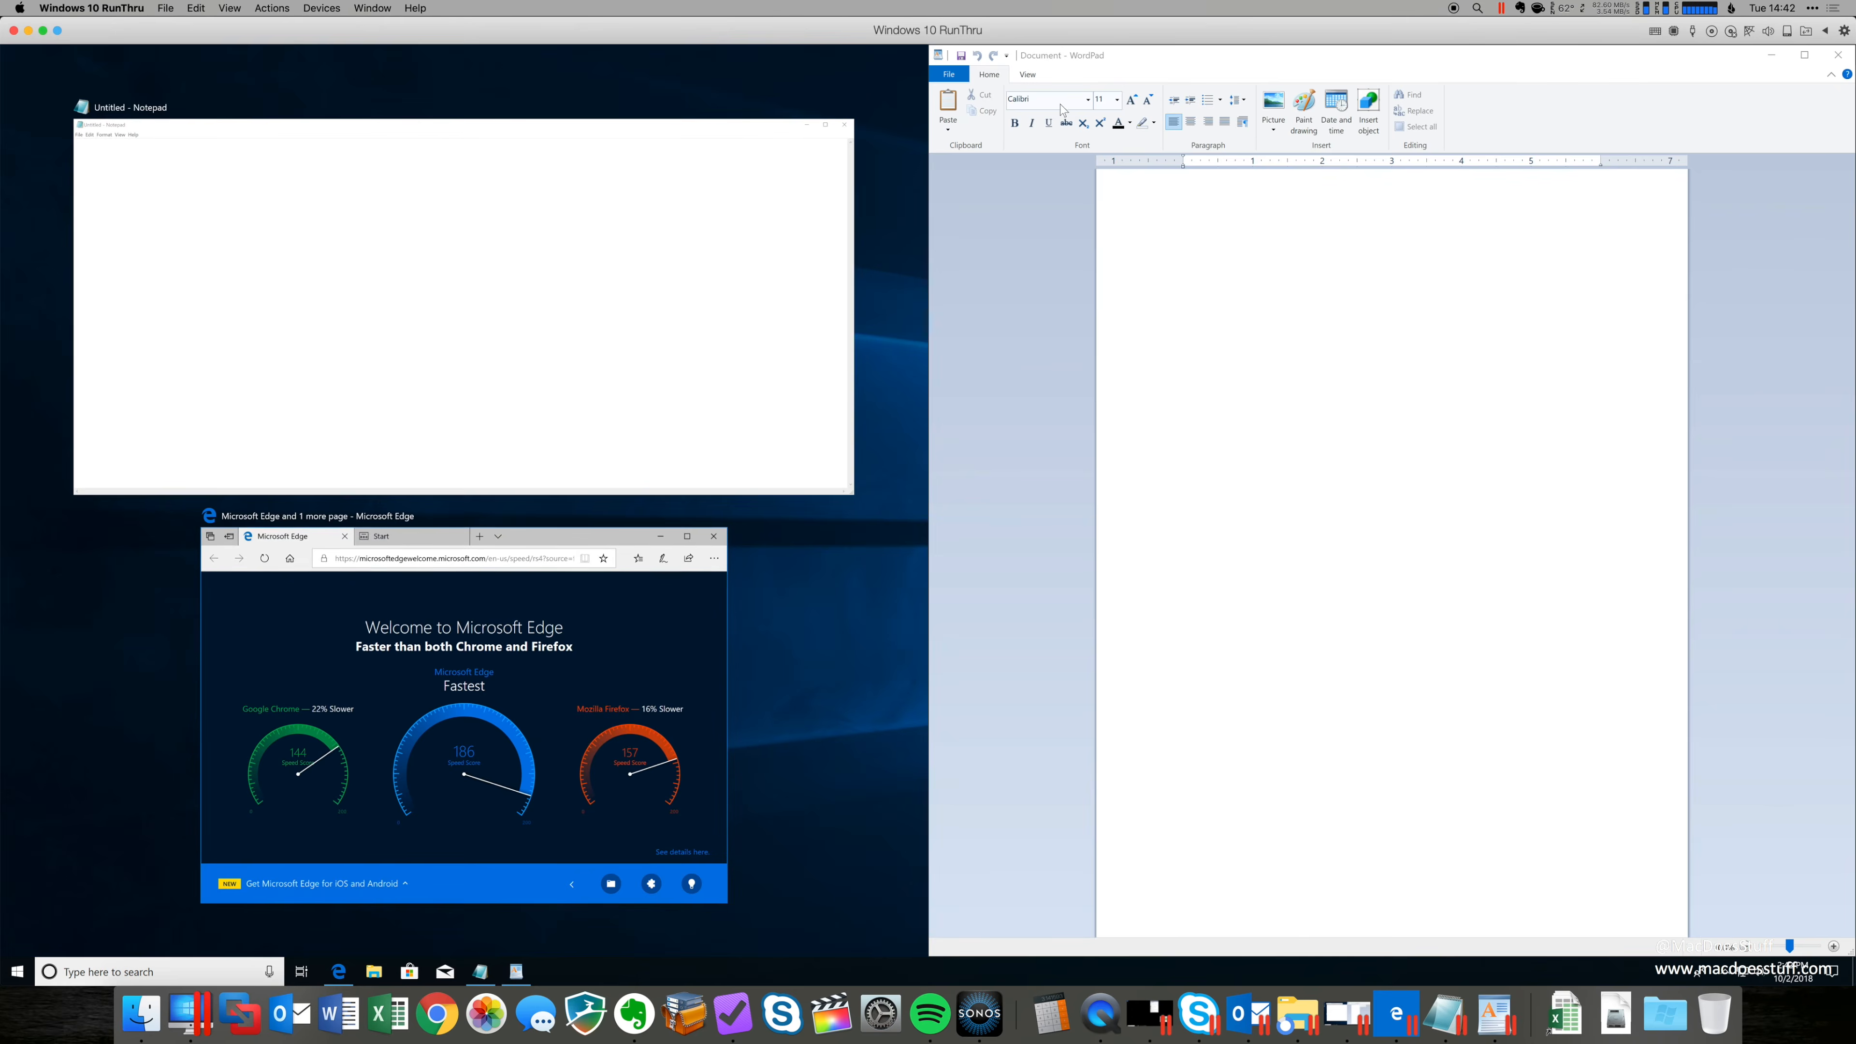
{"action": "left_click", "coordinate": [686, 184]}
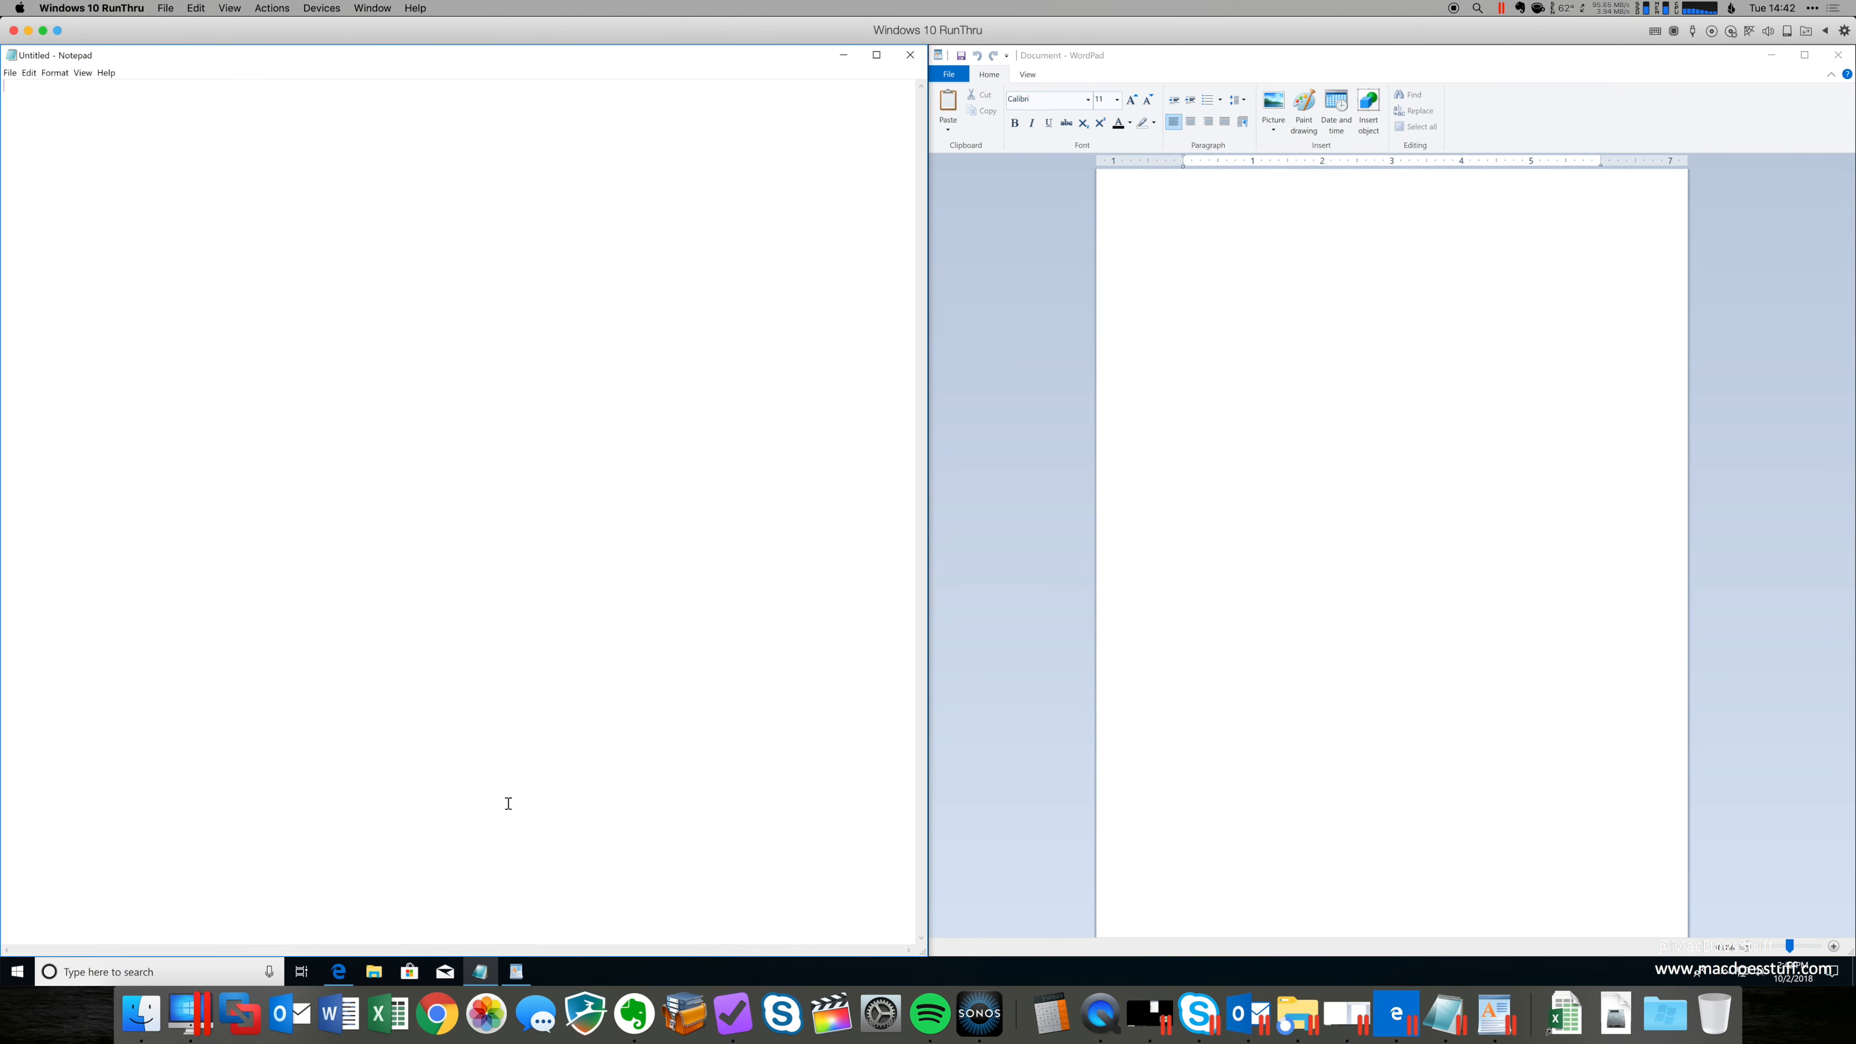
Open Excel for Mac alongside the virtual machine, shrink its template gallery window, and return to the Windows virtual machine.
{"action": "left_click", "coordinate": [143, 1023]}
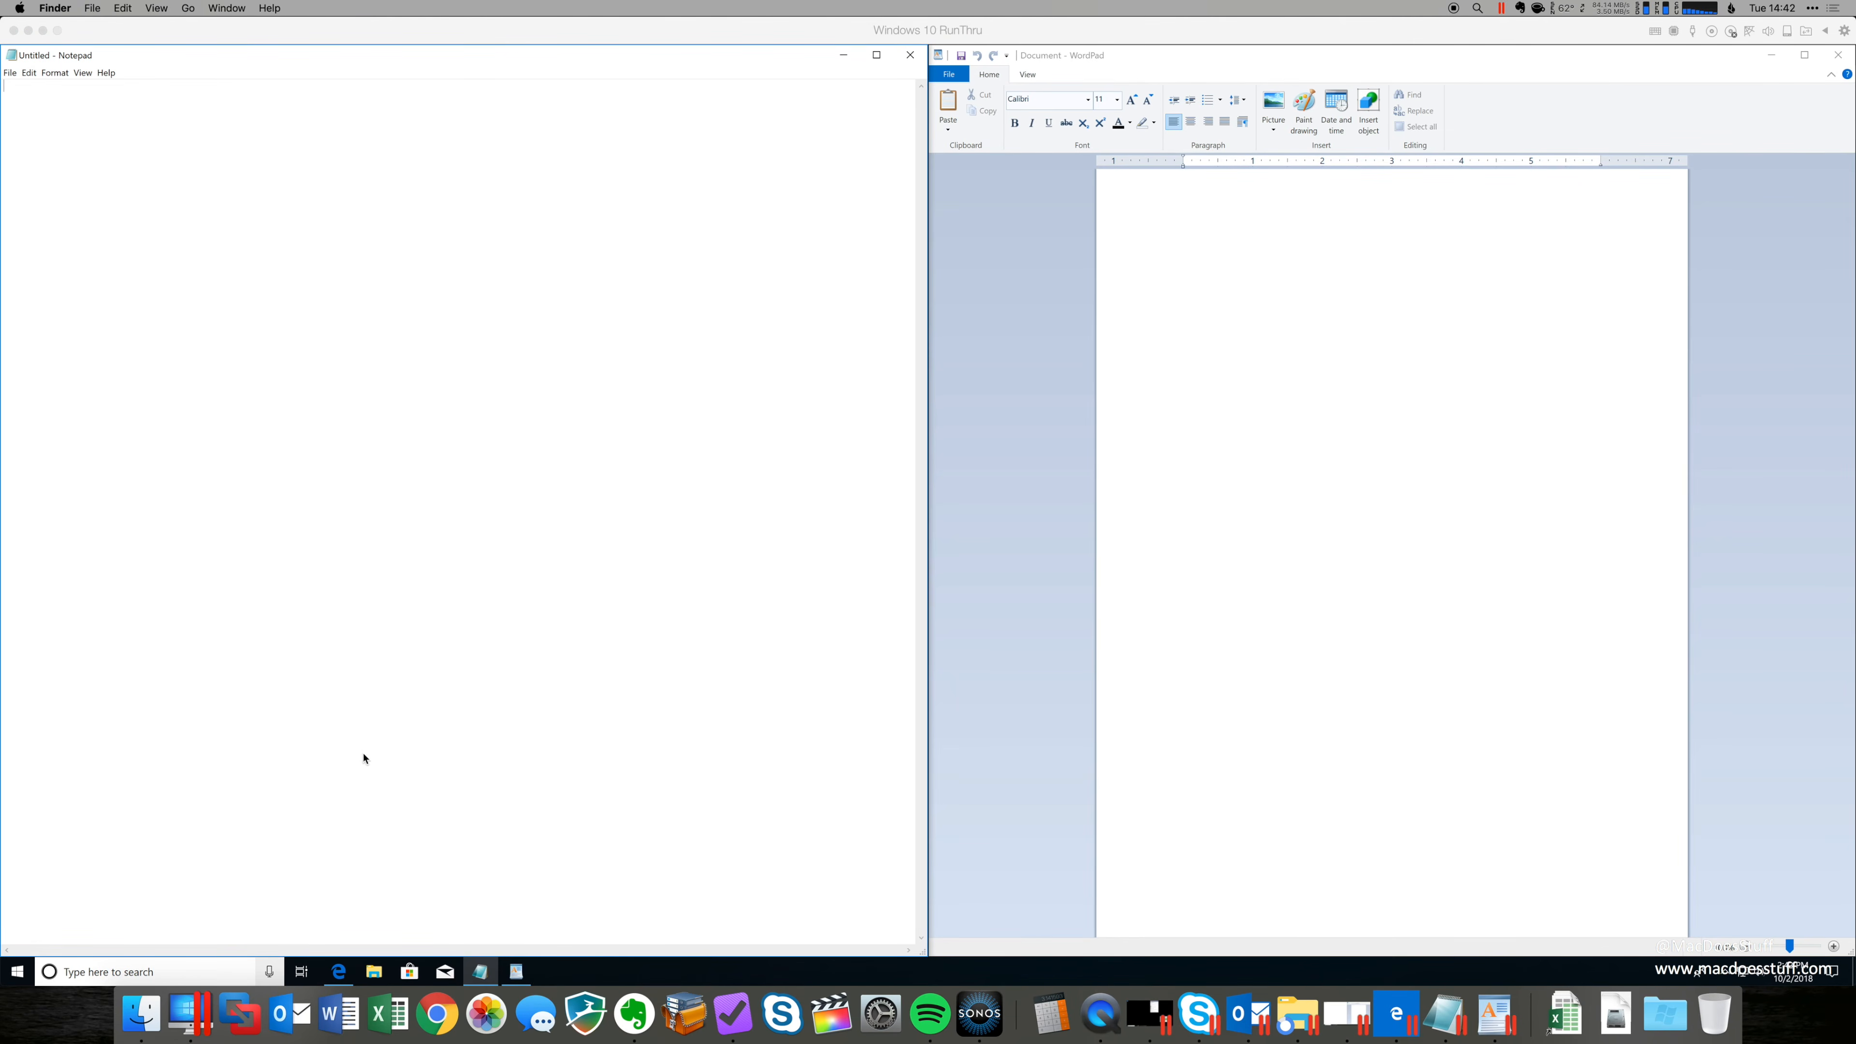
{"action": "left_click", "coordinate": [387, 1015]}
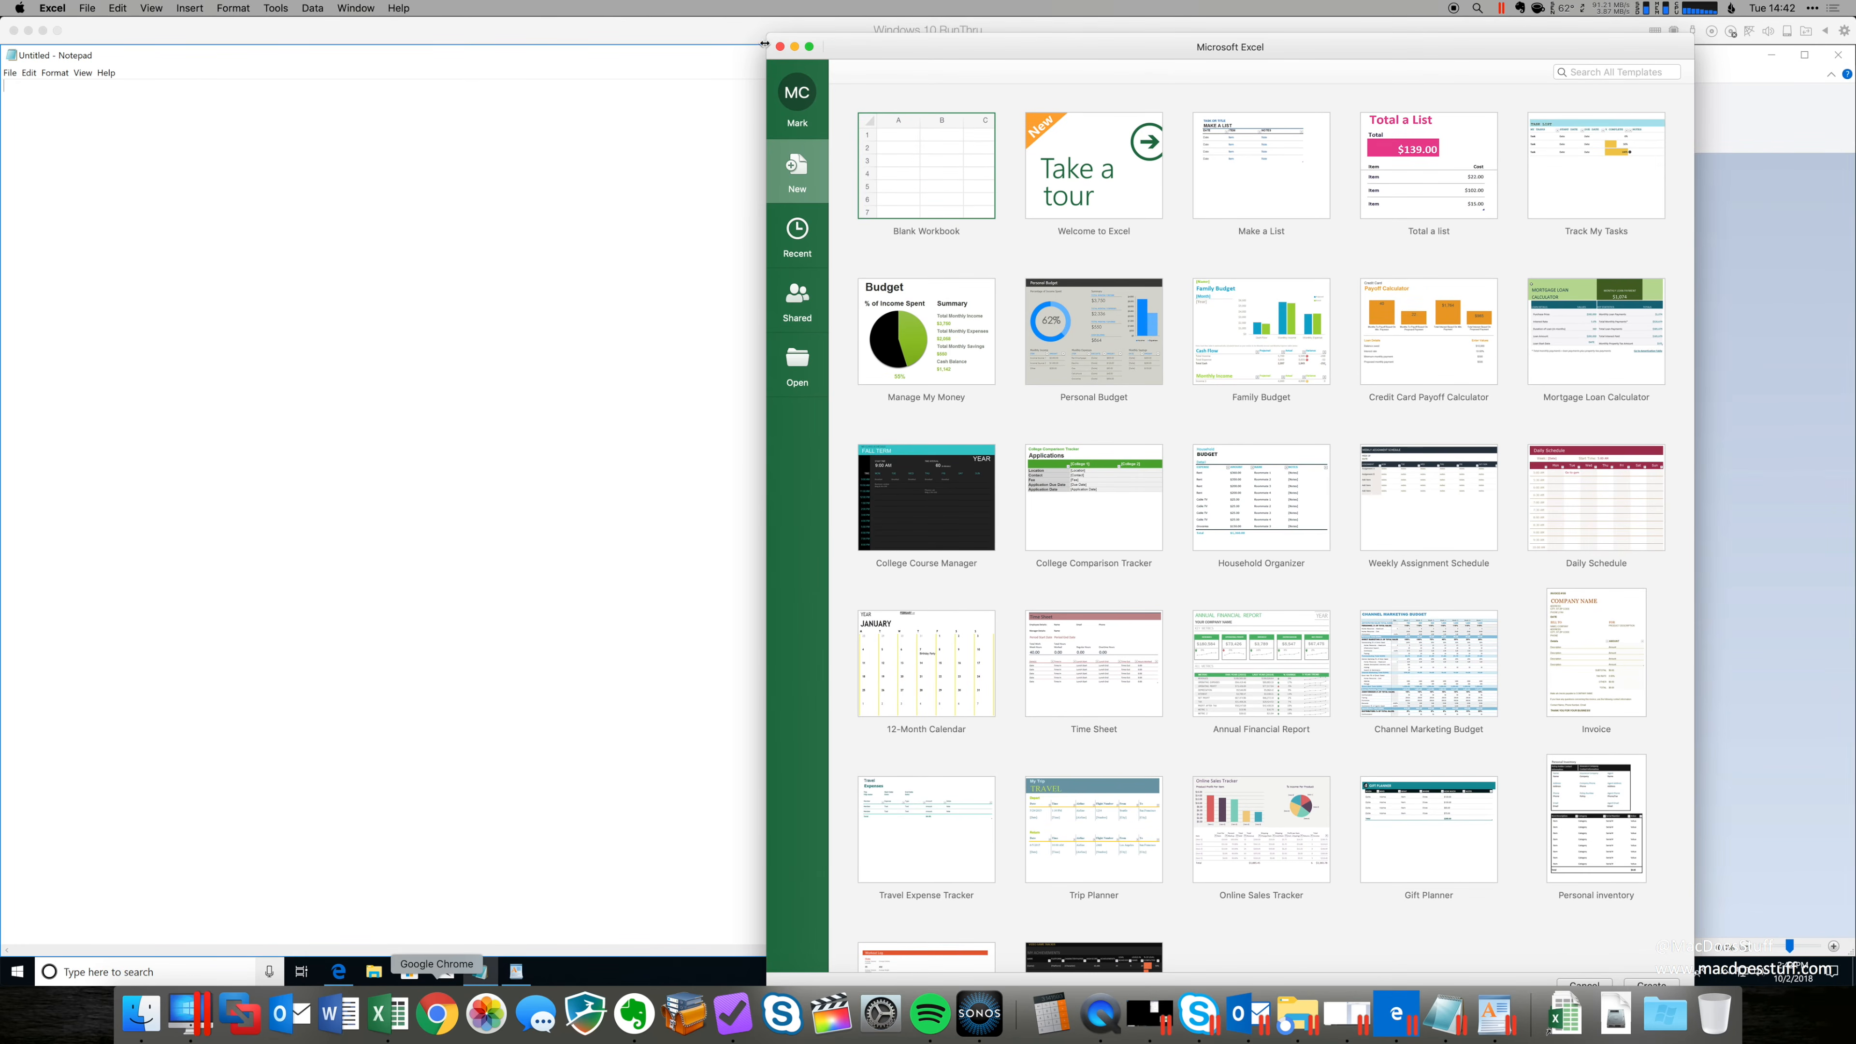
{"action": "left_click_drag", "start_coordinate": [768, 40], "coordinate": [1333, 181]}
{"action": "left_click", "coordinate": [401, 342]}
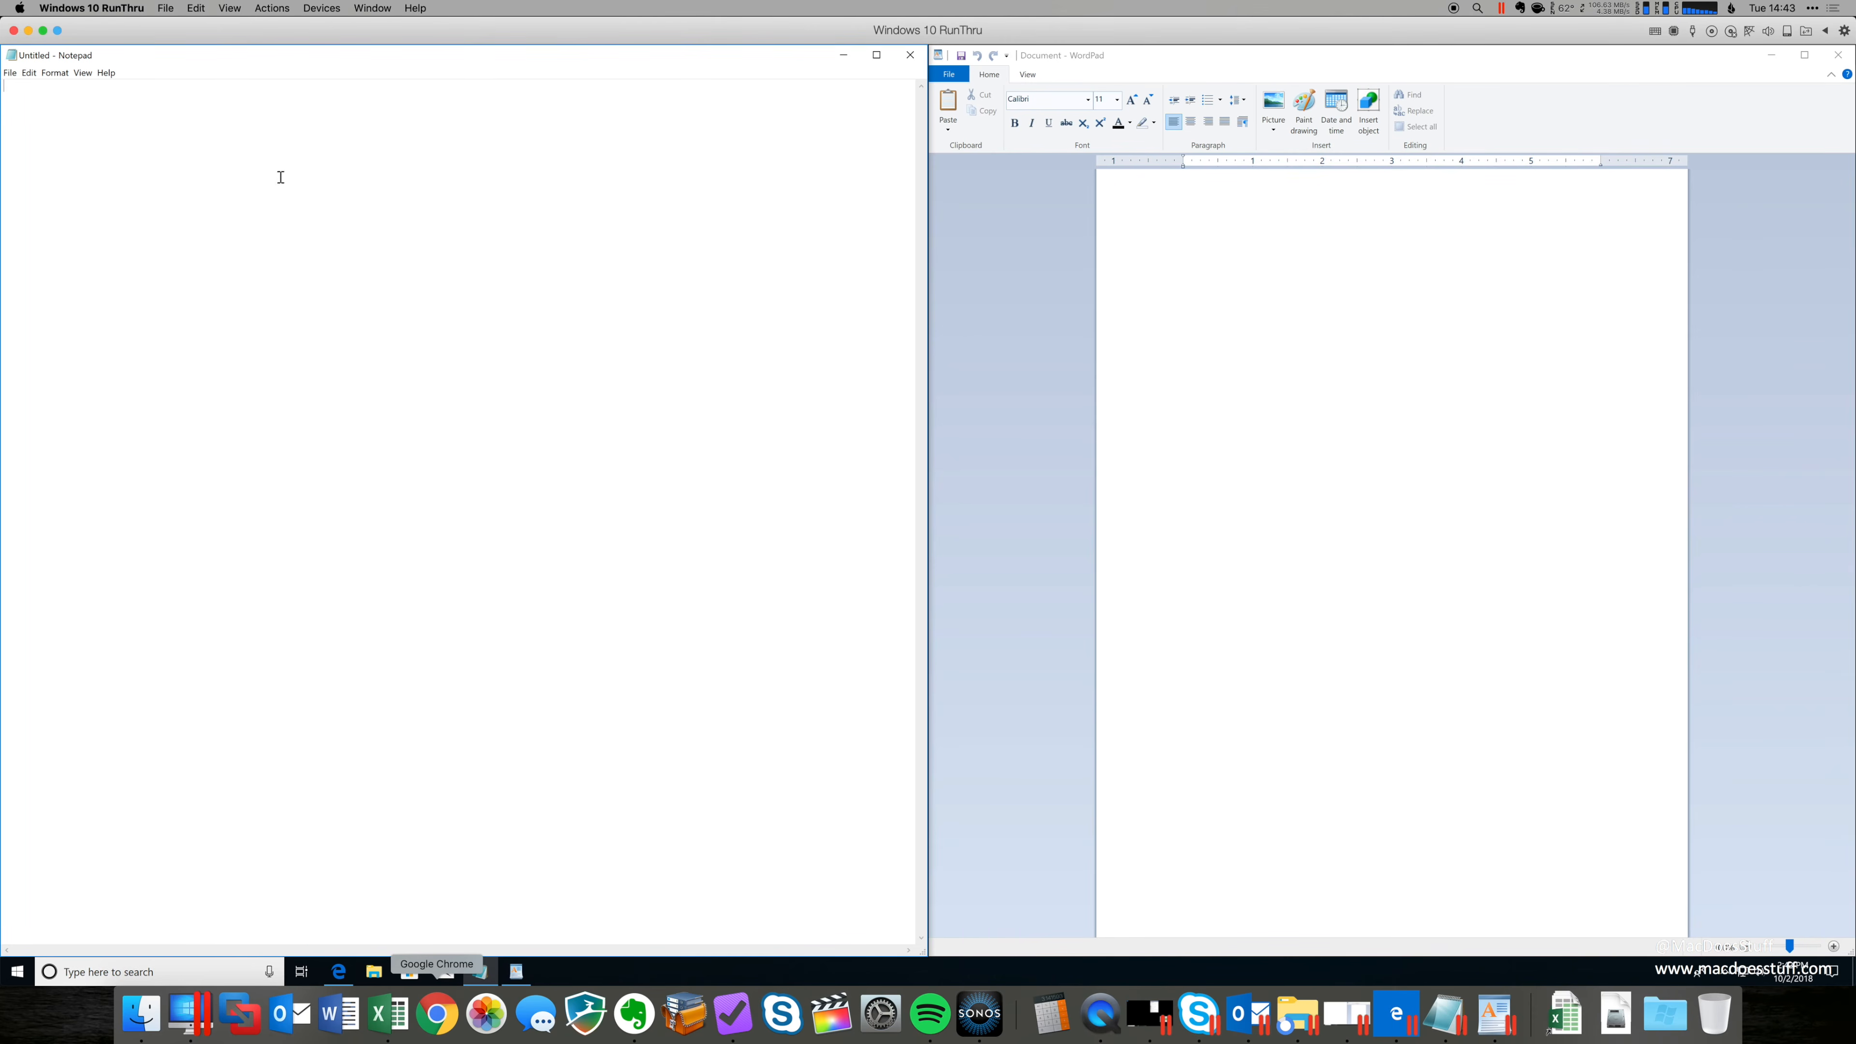
Switch the virtual machine to full screen and minimise the Notepad, WordPad and Microsoft Edge windows.
{"action": "left_click", "coordinate": [229, 9]}
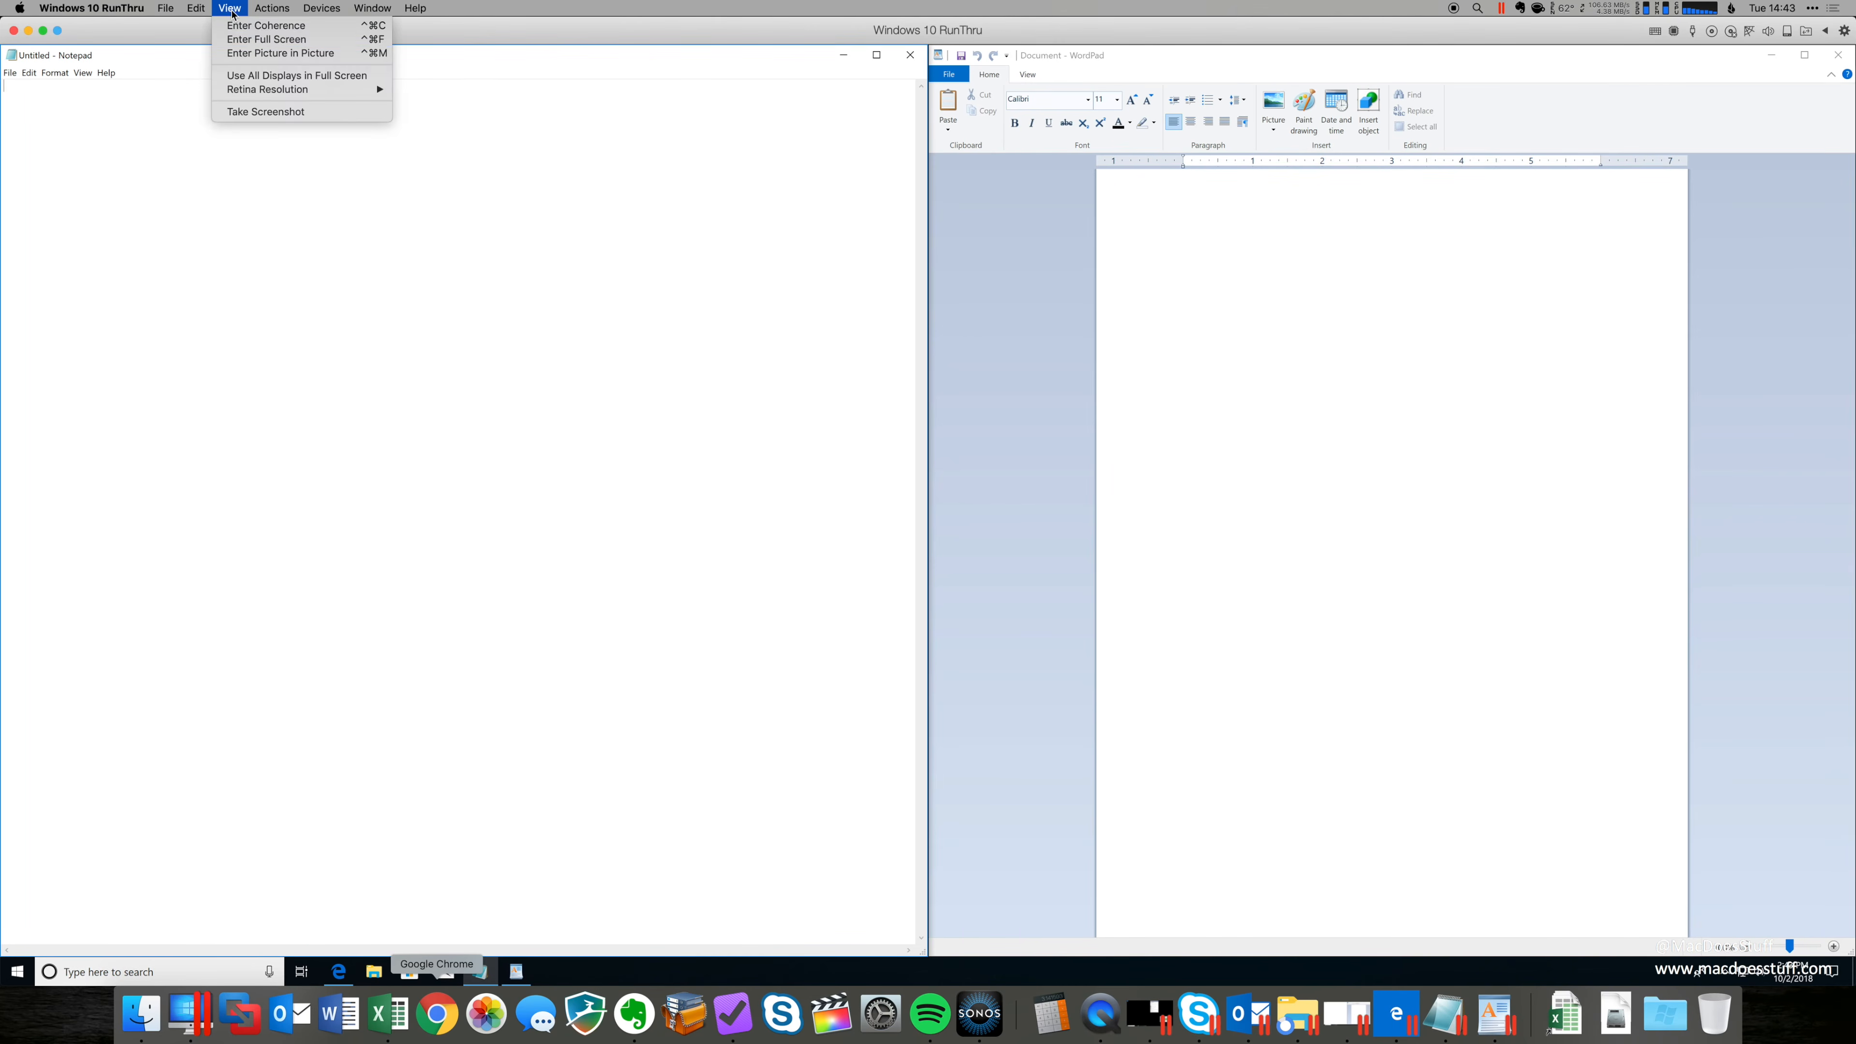
{"action": "left_click", "coordinate": [255, 40]}
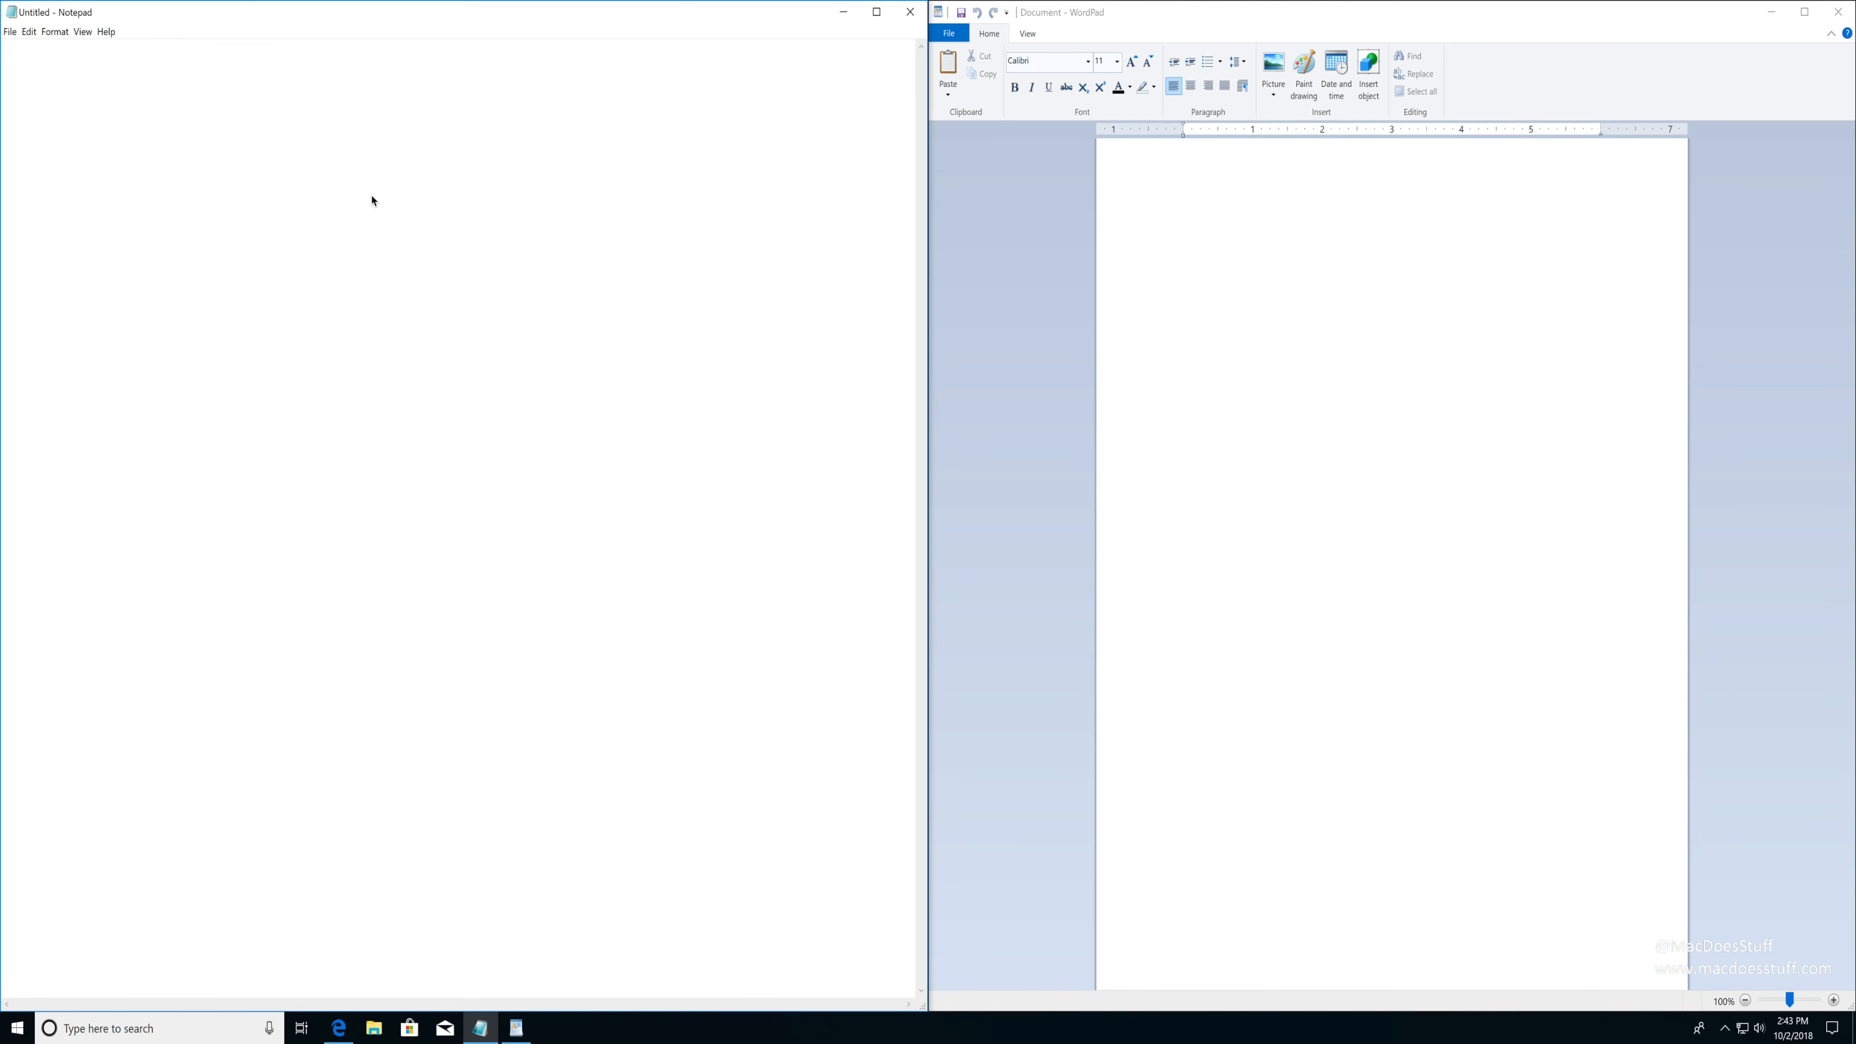
{"action": "left_click", "coordinate": [844, 11]}
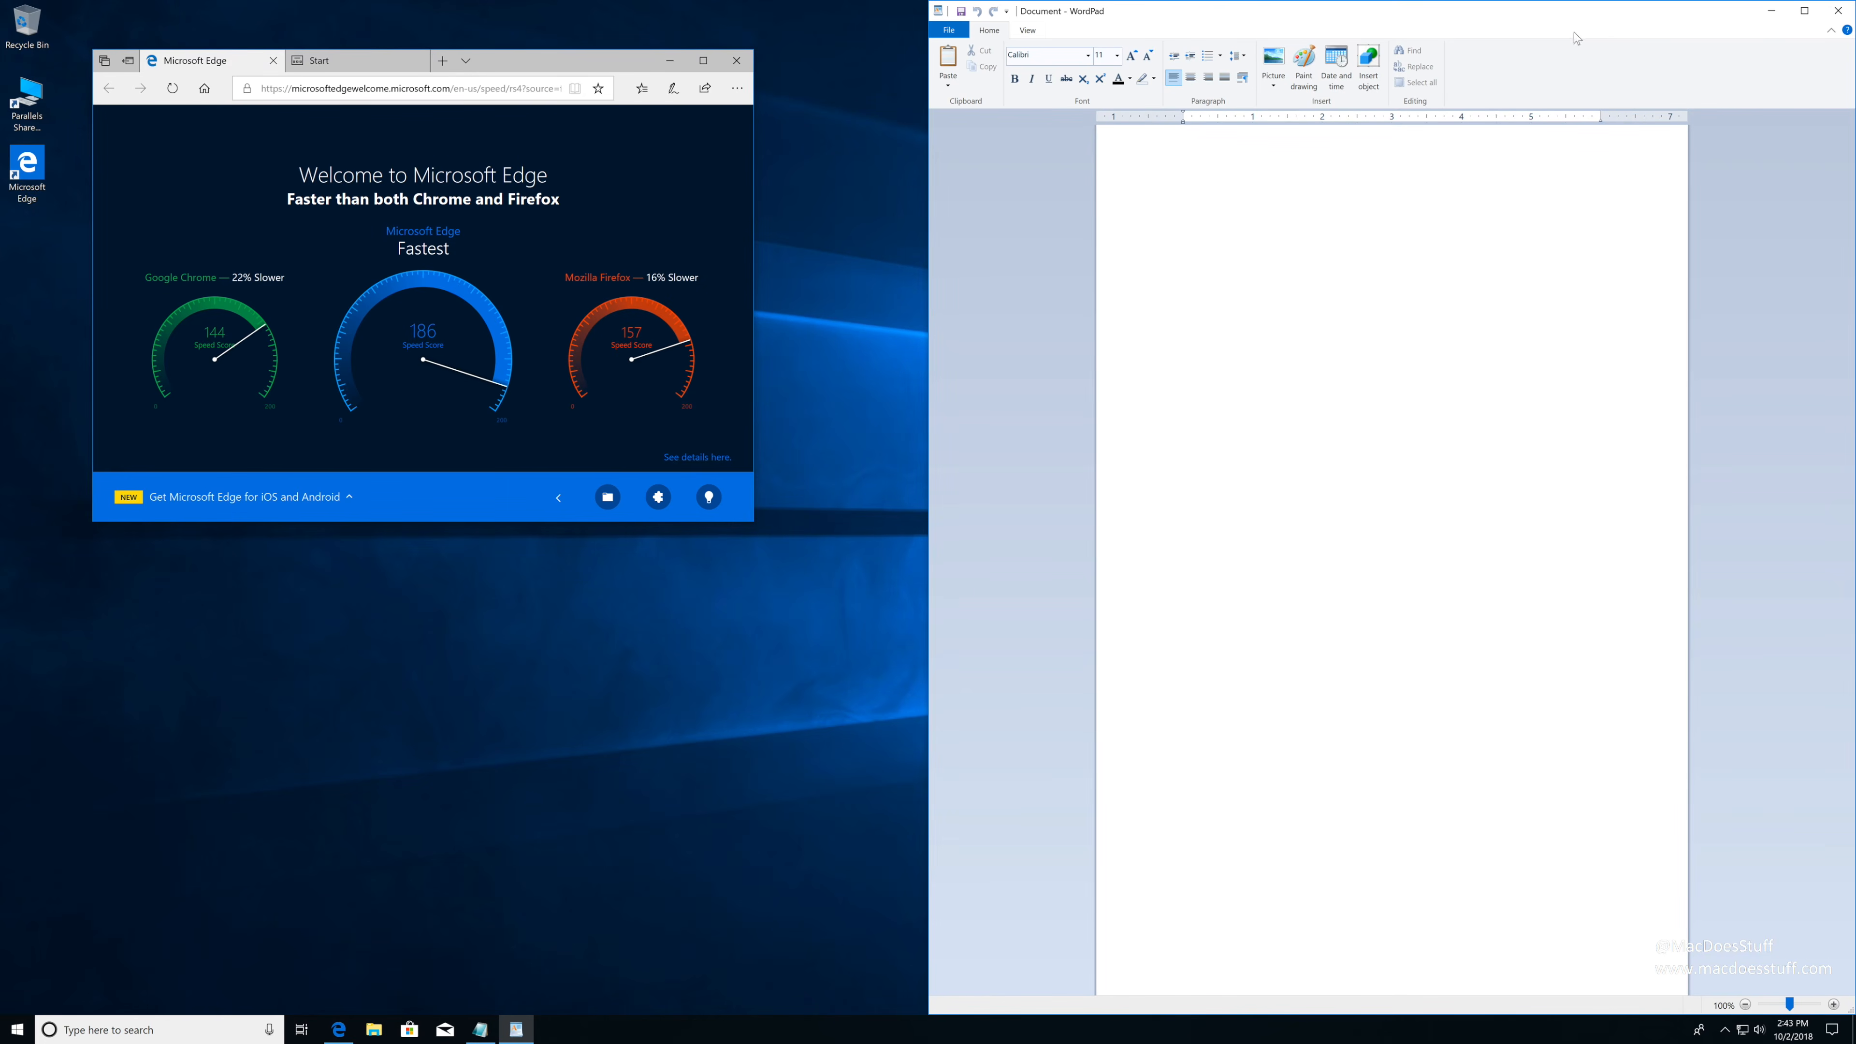
{"action": "left_click", "coordinate": [1772, 11]}
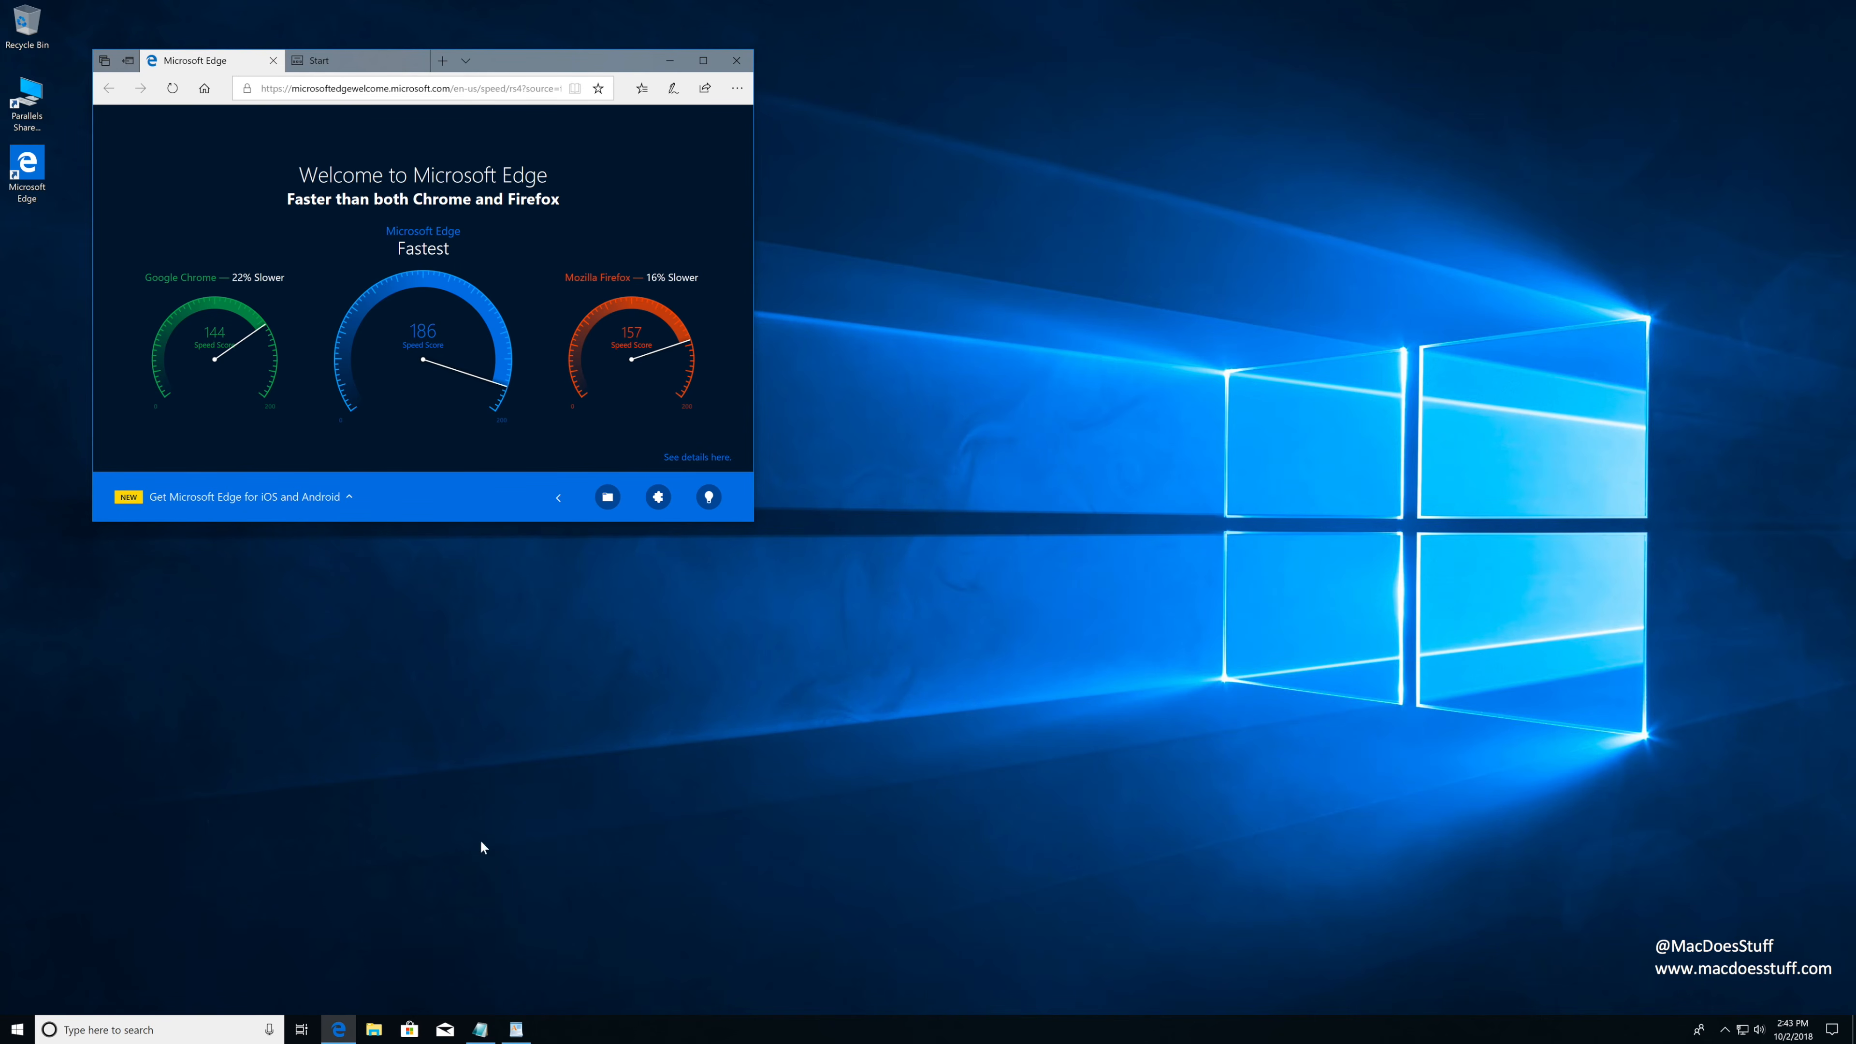
{"action": "left_click", "coordinate": [338, 1030]}
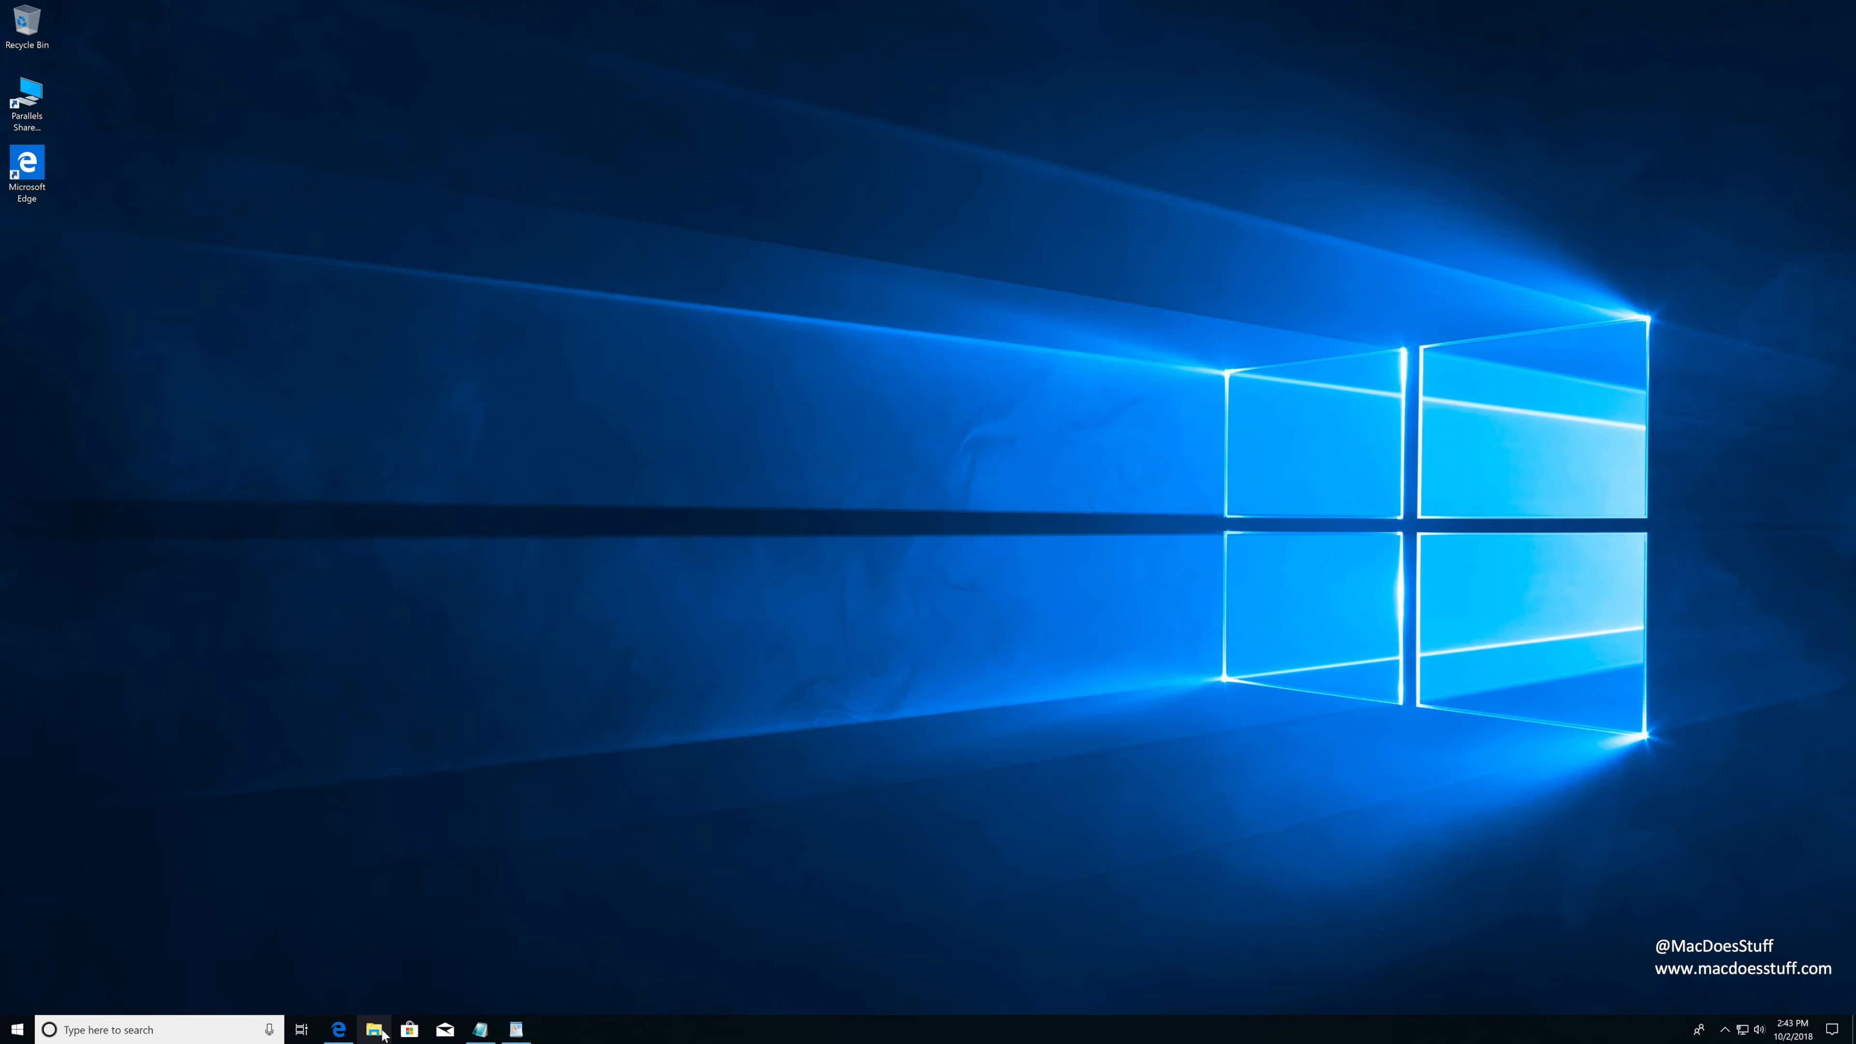
Restore the minimised Notepad, Microsoft Edge and WordPad windows in the full-screen Windows desktop.
{"action": "left_click", "coordinate": [491, 1031]}
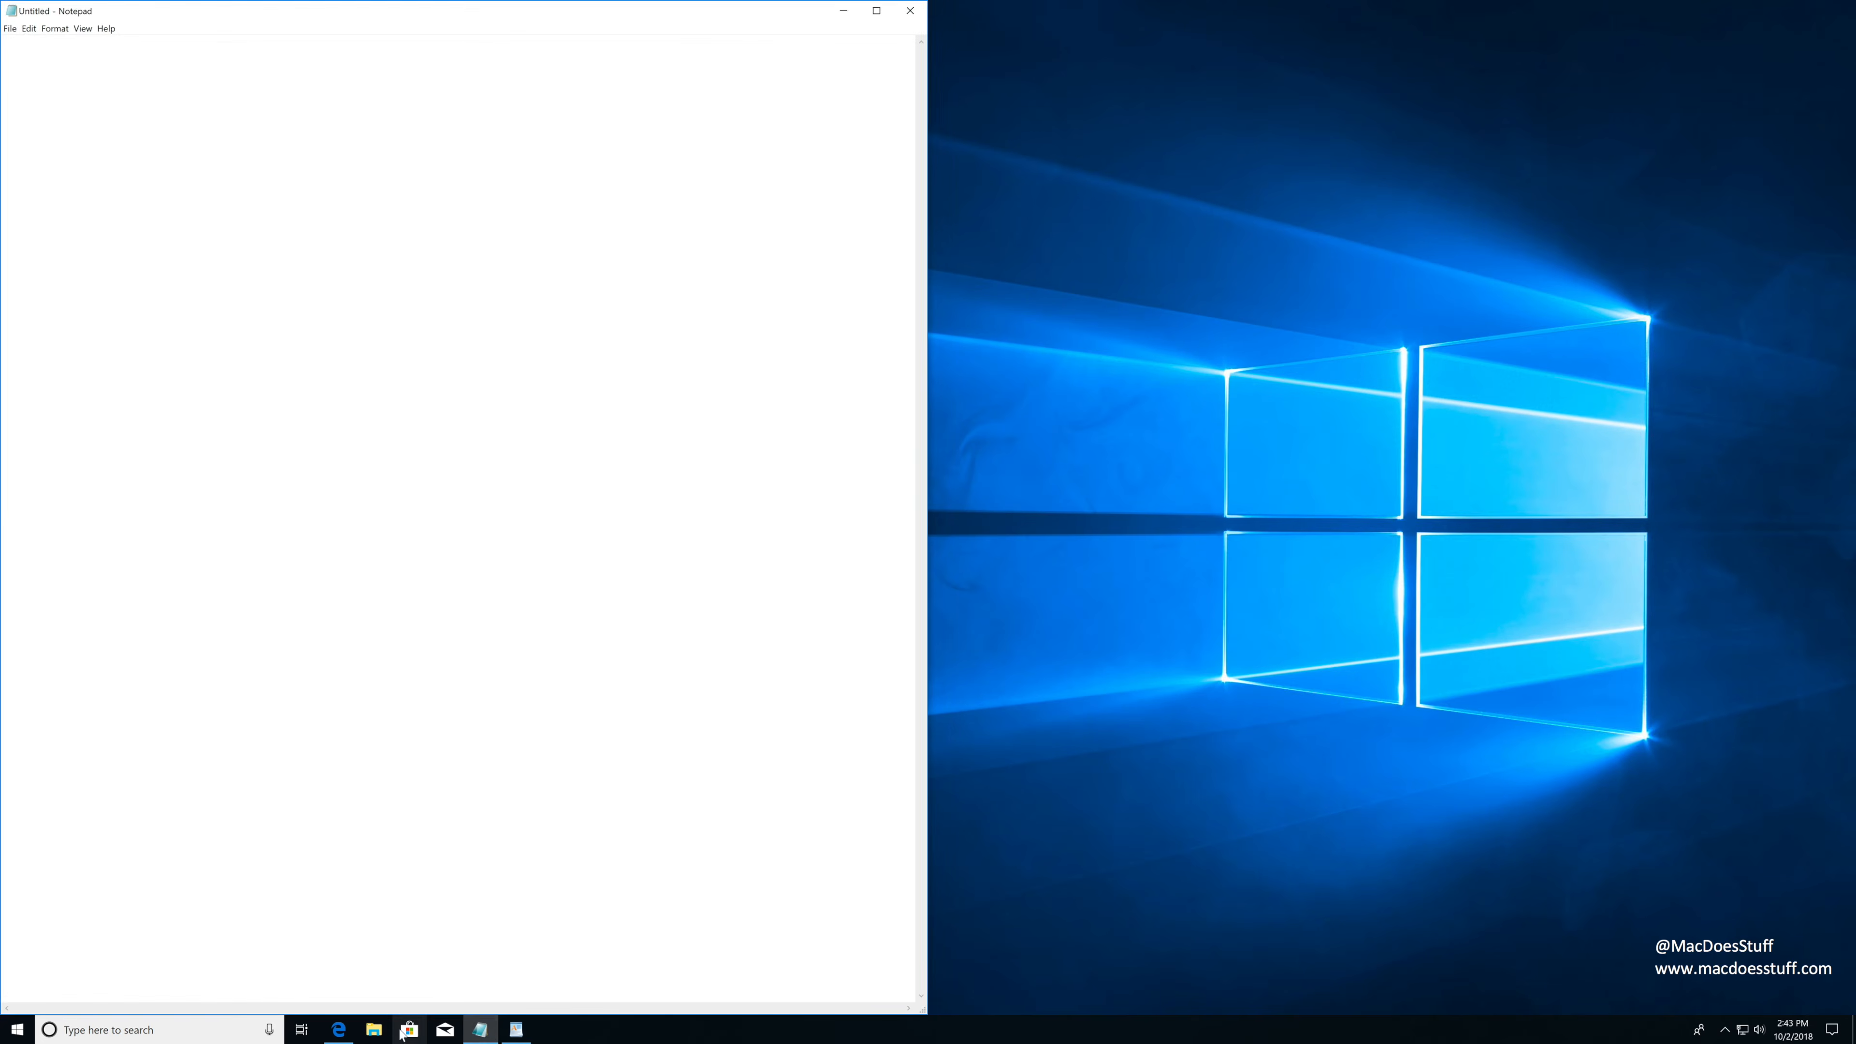
{"action": "left_click", "coordinate": [339, 1031]}
{"action": "left_click", "coordinate": [516, 1029]}
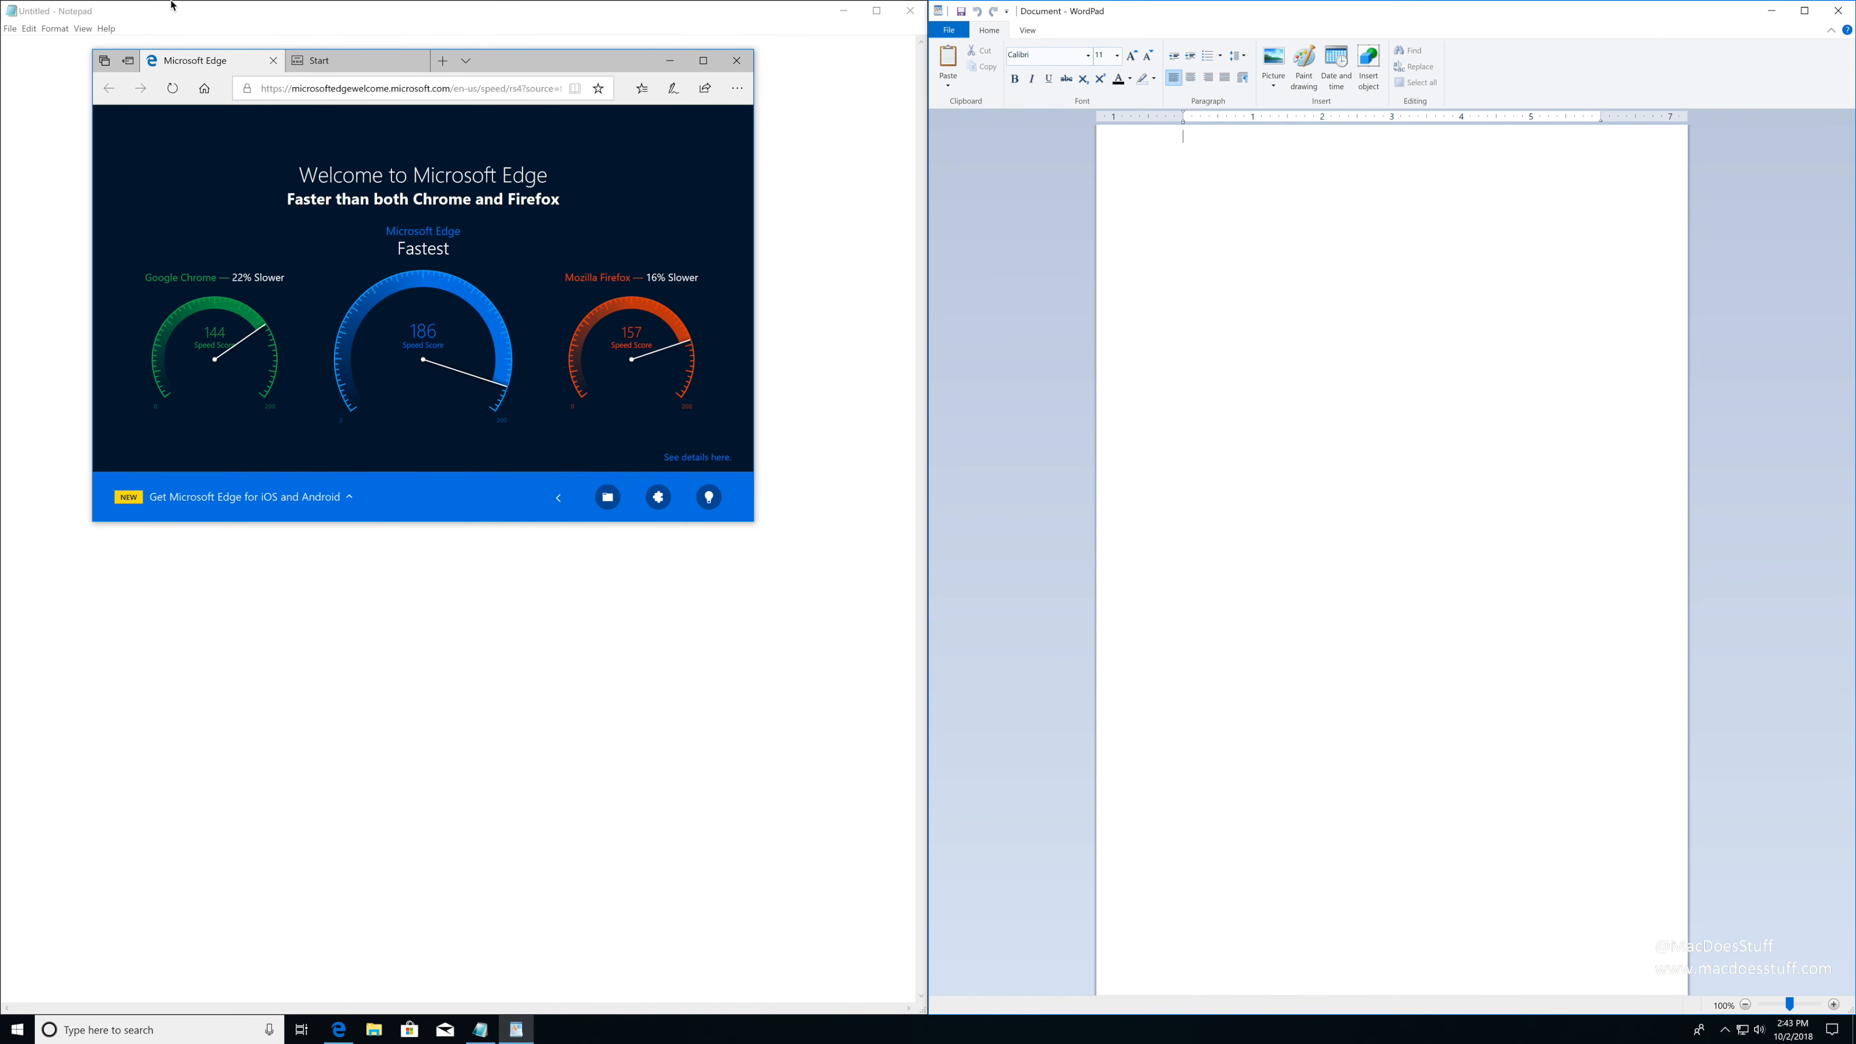
Exit full screen and switch the virtual machine to Coherence mode.
{"action": "mouse_move", "coordinate": [172, 5]}
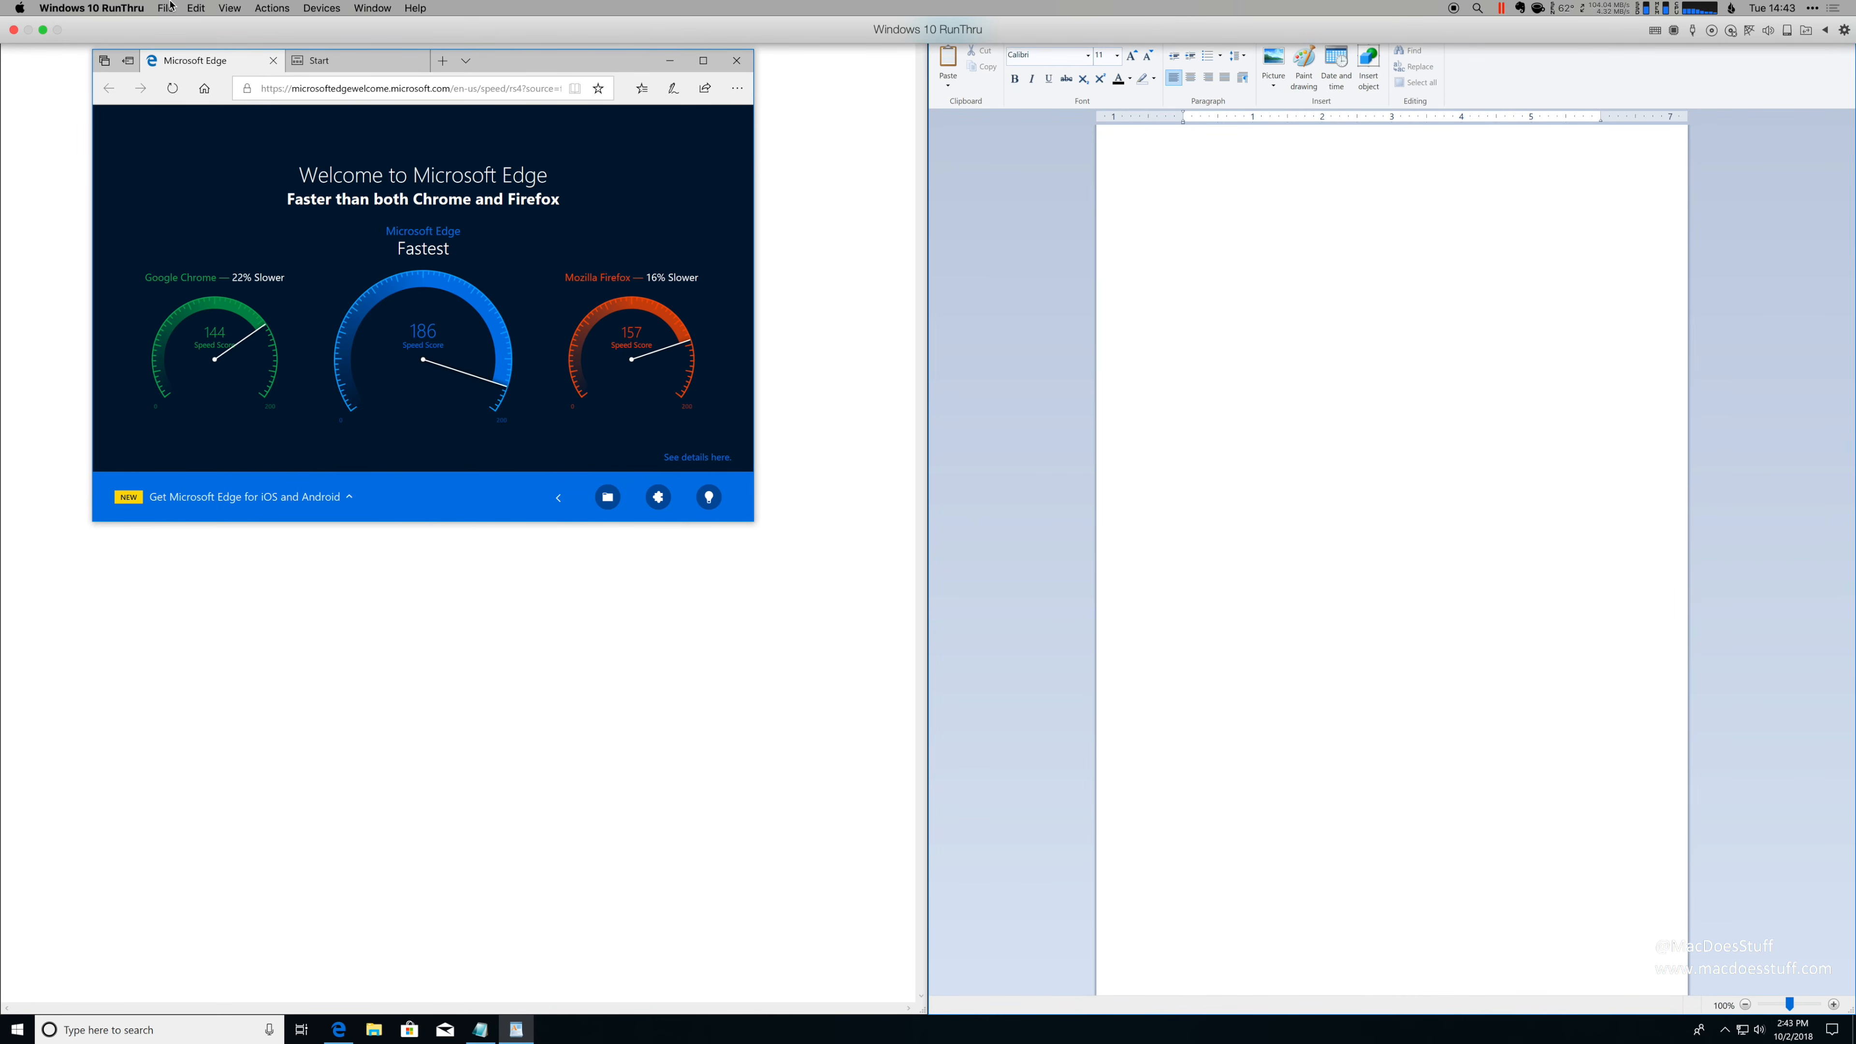
{"action": "left_click", "coordinate": [236, 6]}
{"action": "left_click", "coordinate": [236, 40]}
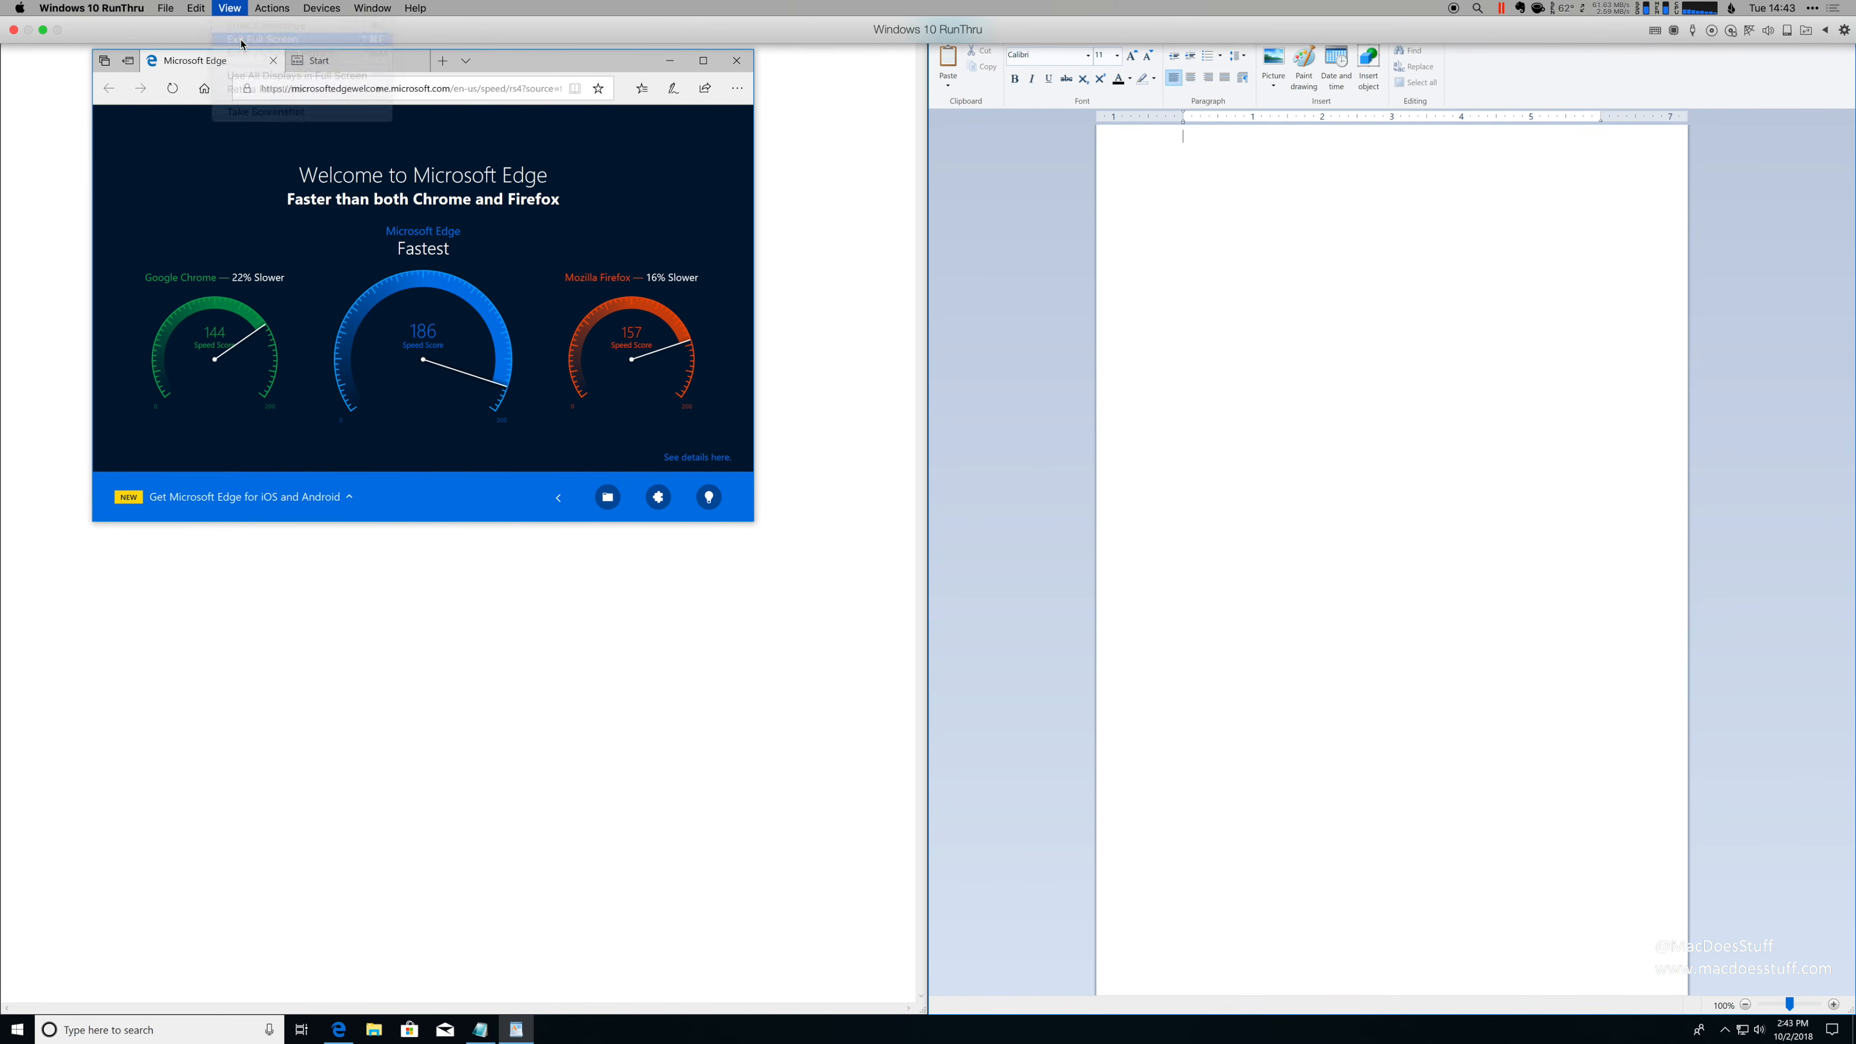
{"action": "left_click", "coordinate": [234, 9]}
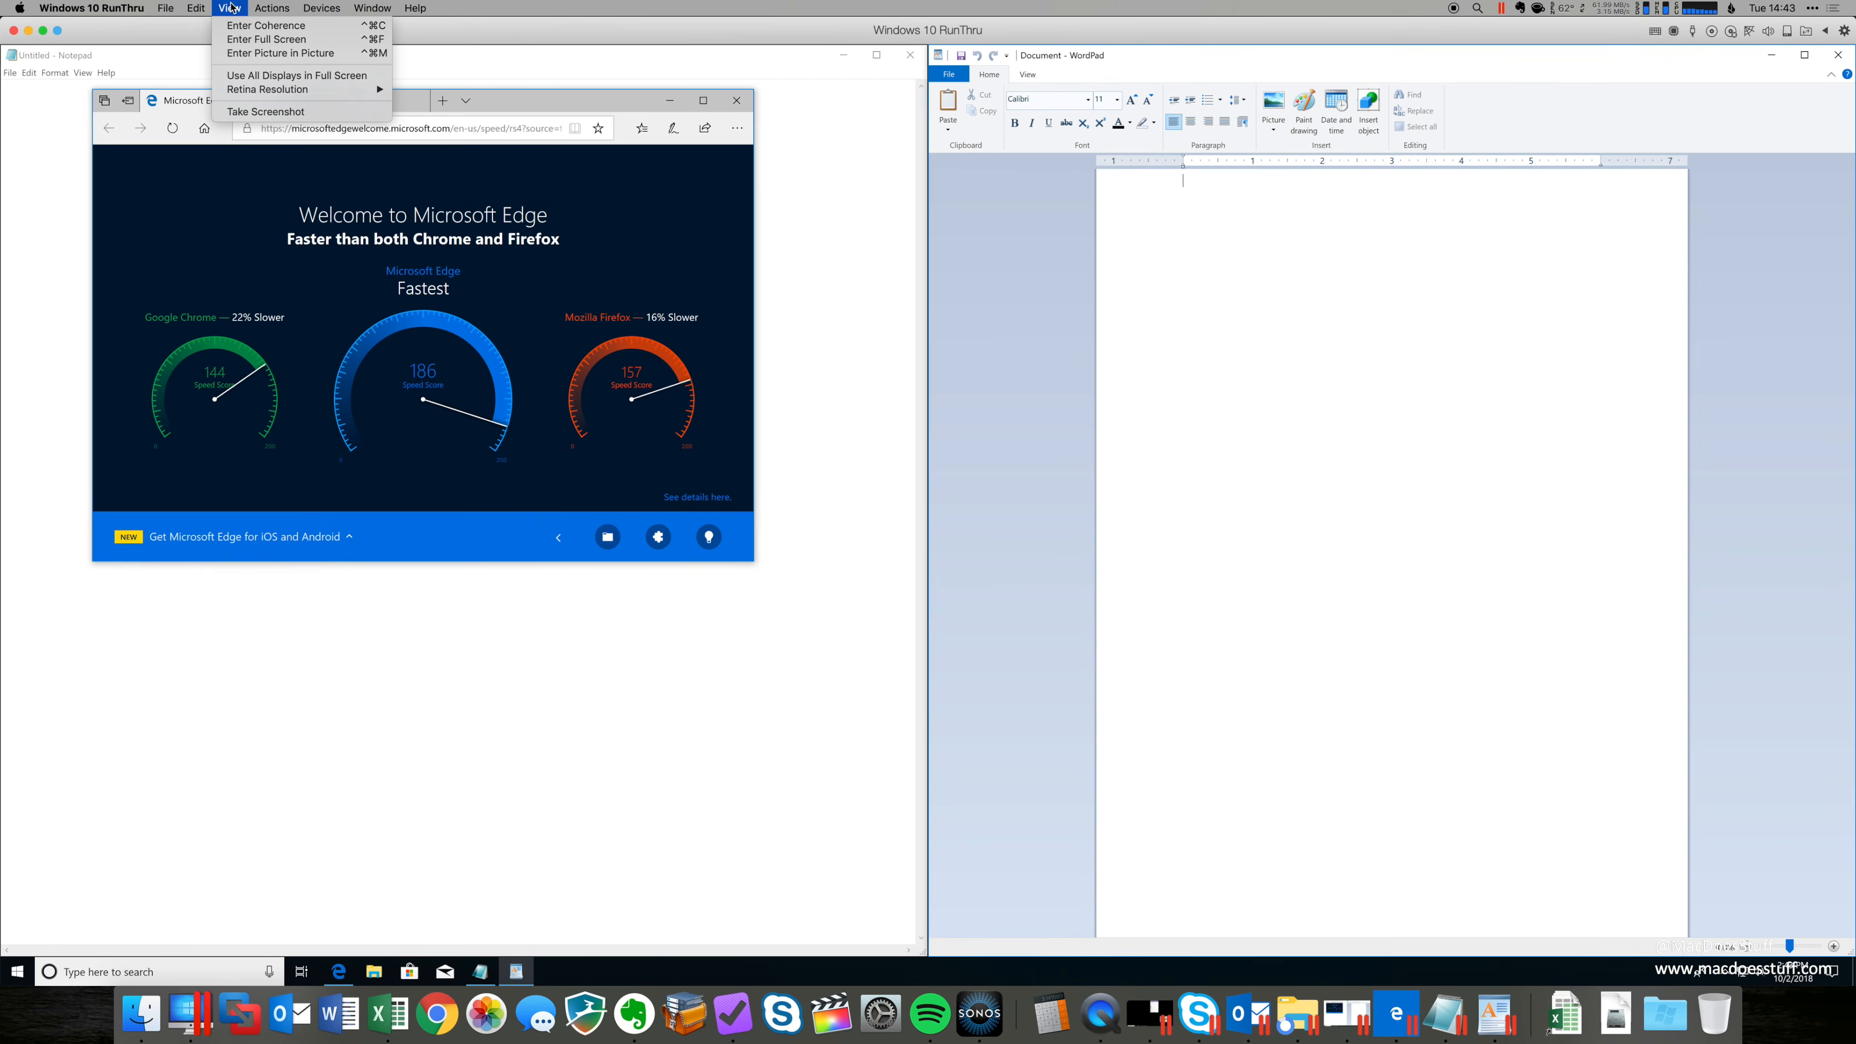
{"action": "left_click", "coordinate": [238, 26]}
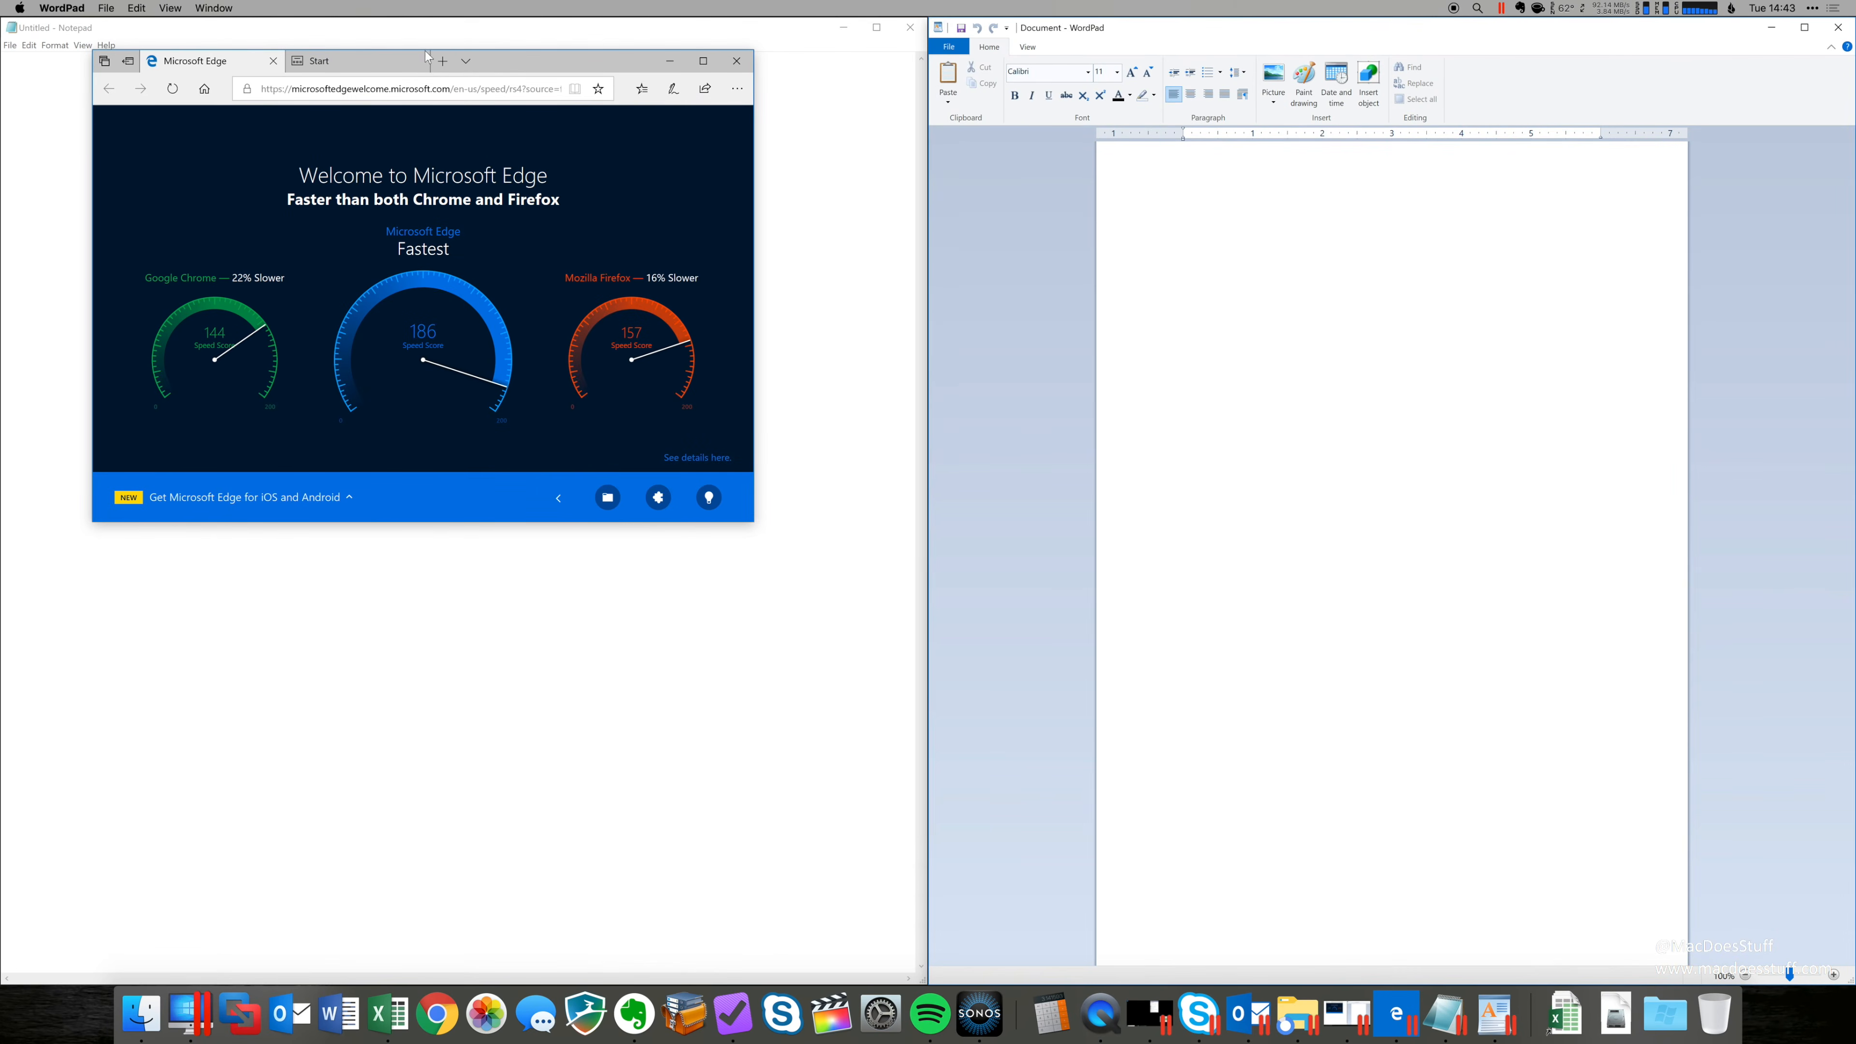
Move the Edge window down, unsnap Notepad, narrow it to about half its width, and place it clear of WordPad.
{"action": "left_click_drag", "start_coordinate": [550, 61], "coordinate": [632, 241]}
{"action": "left_click_drag", "start_coordinate": [689, 22], "coordinate": [154, 28]}
{"action": "left_click_drag", "start_coordinate": [283, 33], "coordinate": [1302, 139]}
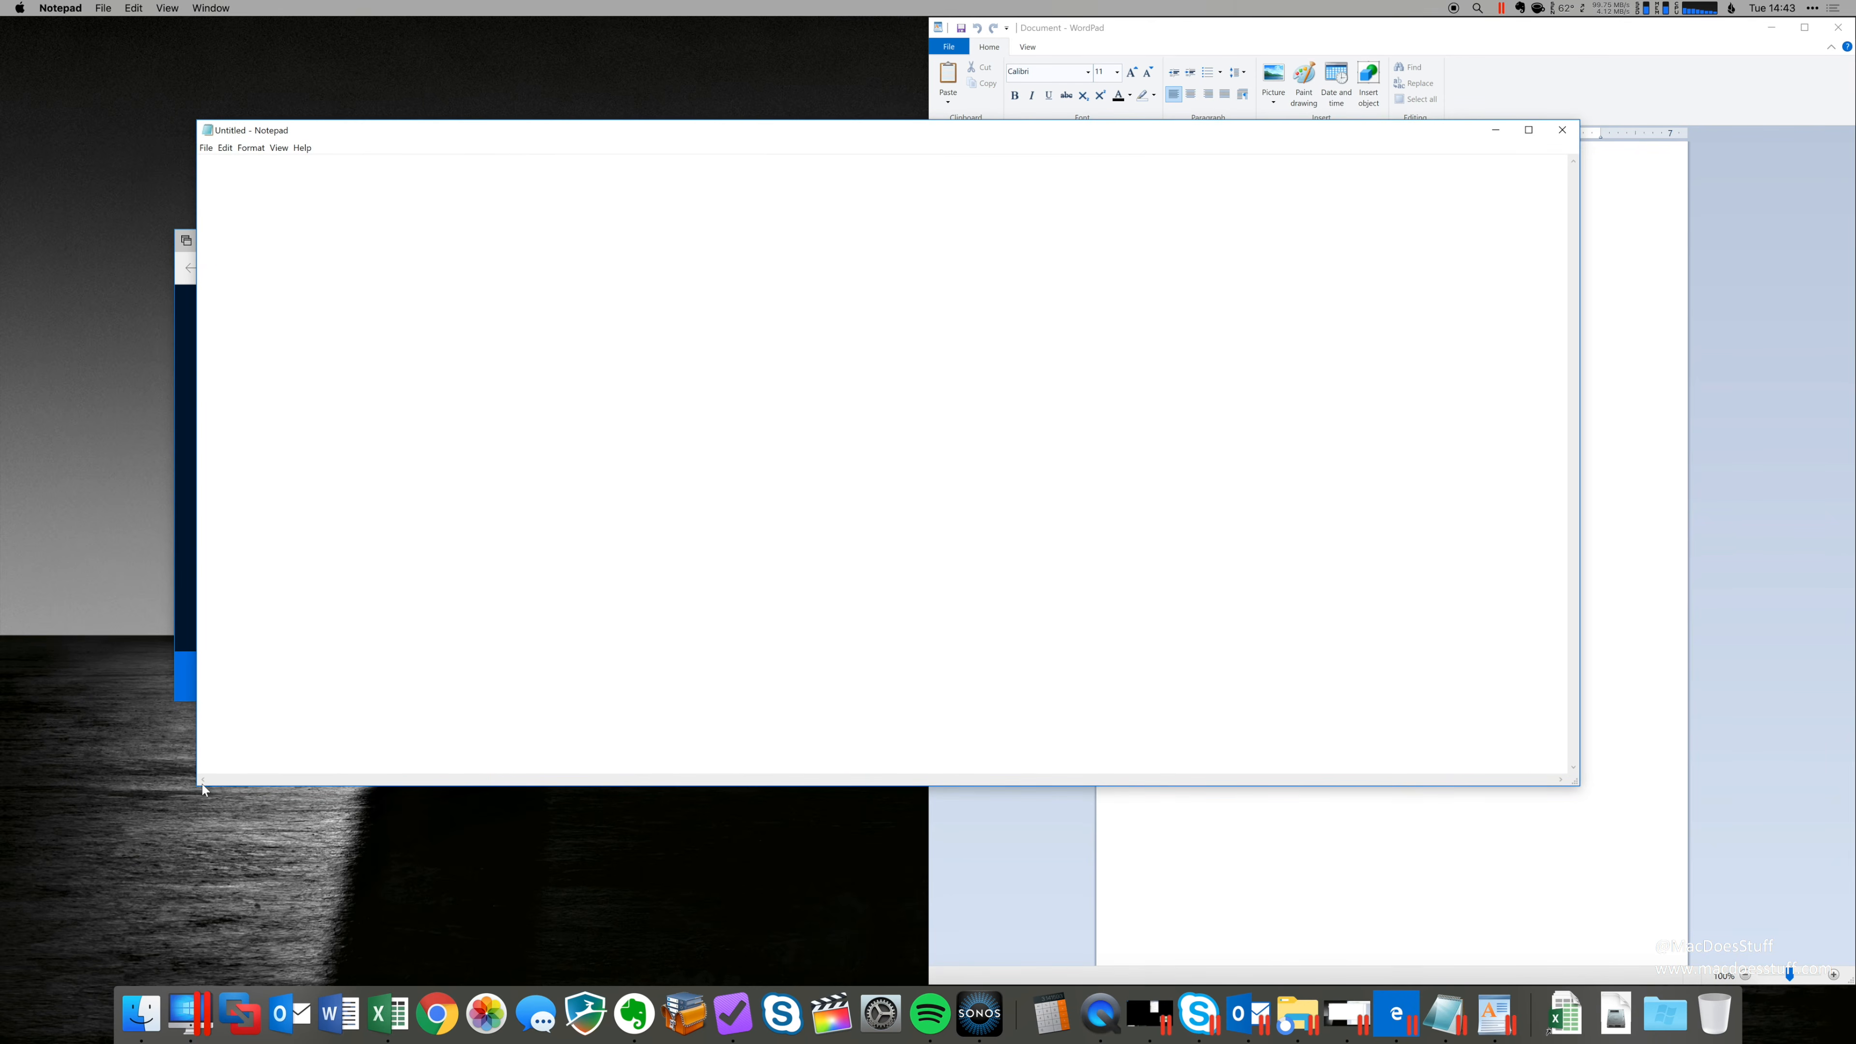
{"action": "left_click_drag", "start_coordinate": [196, 785], "coordinate": [914, 786]}
{"action": "left_click_drag", "start_coordinate": [1142, 137], "coordinate": [417, 56]}
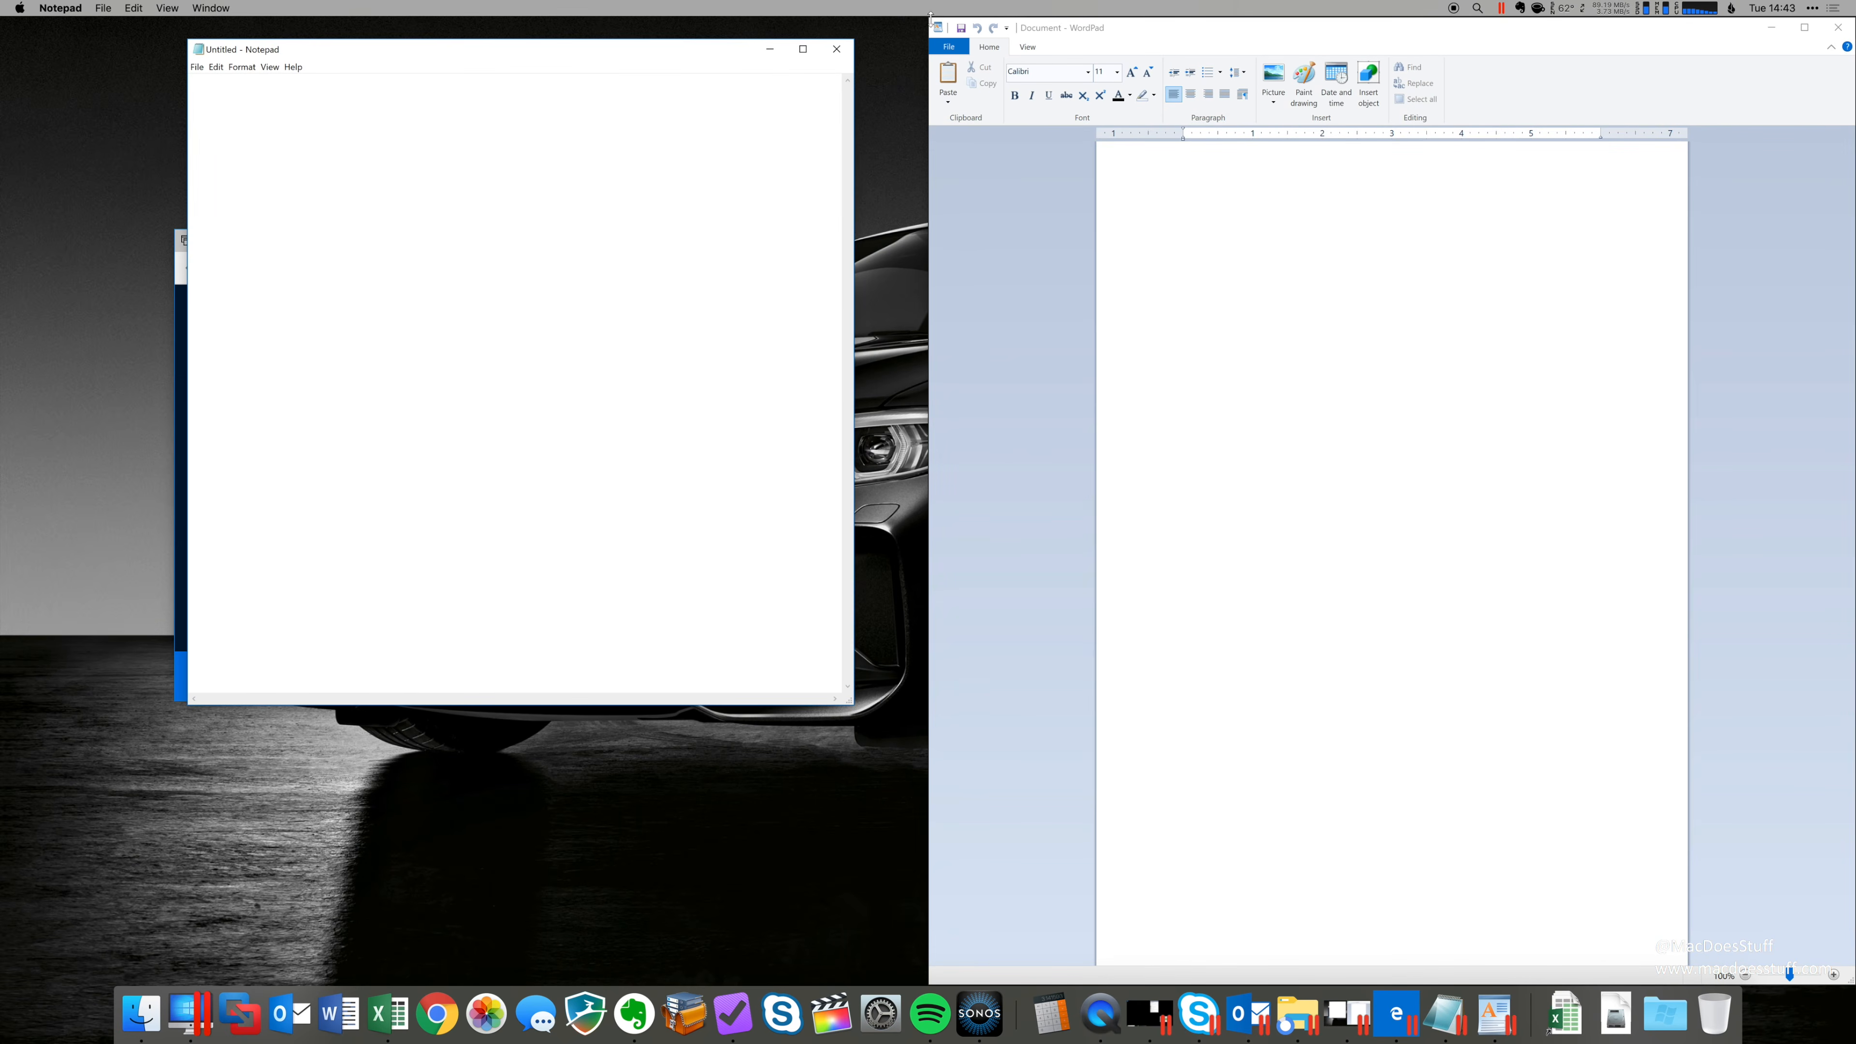
Unsnap and narrow the WordPad window, and arrange it and Notepad on the Mac desktop beside Excel.
{"action": "left_click_drag", "start_coordinate": [928, 21], "coordinate": [1239, 30]}
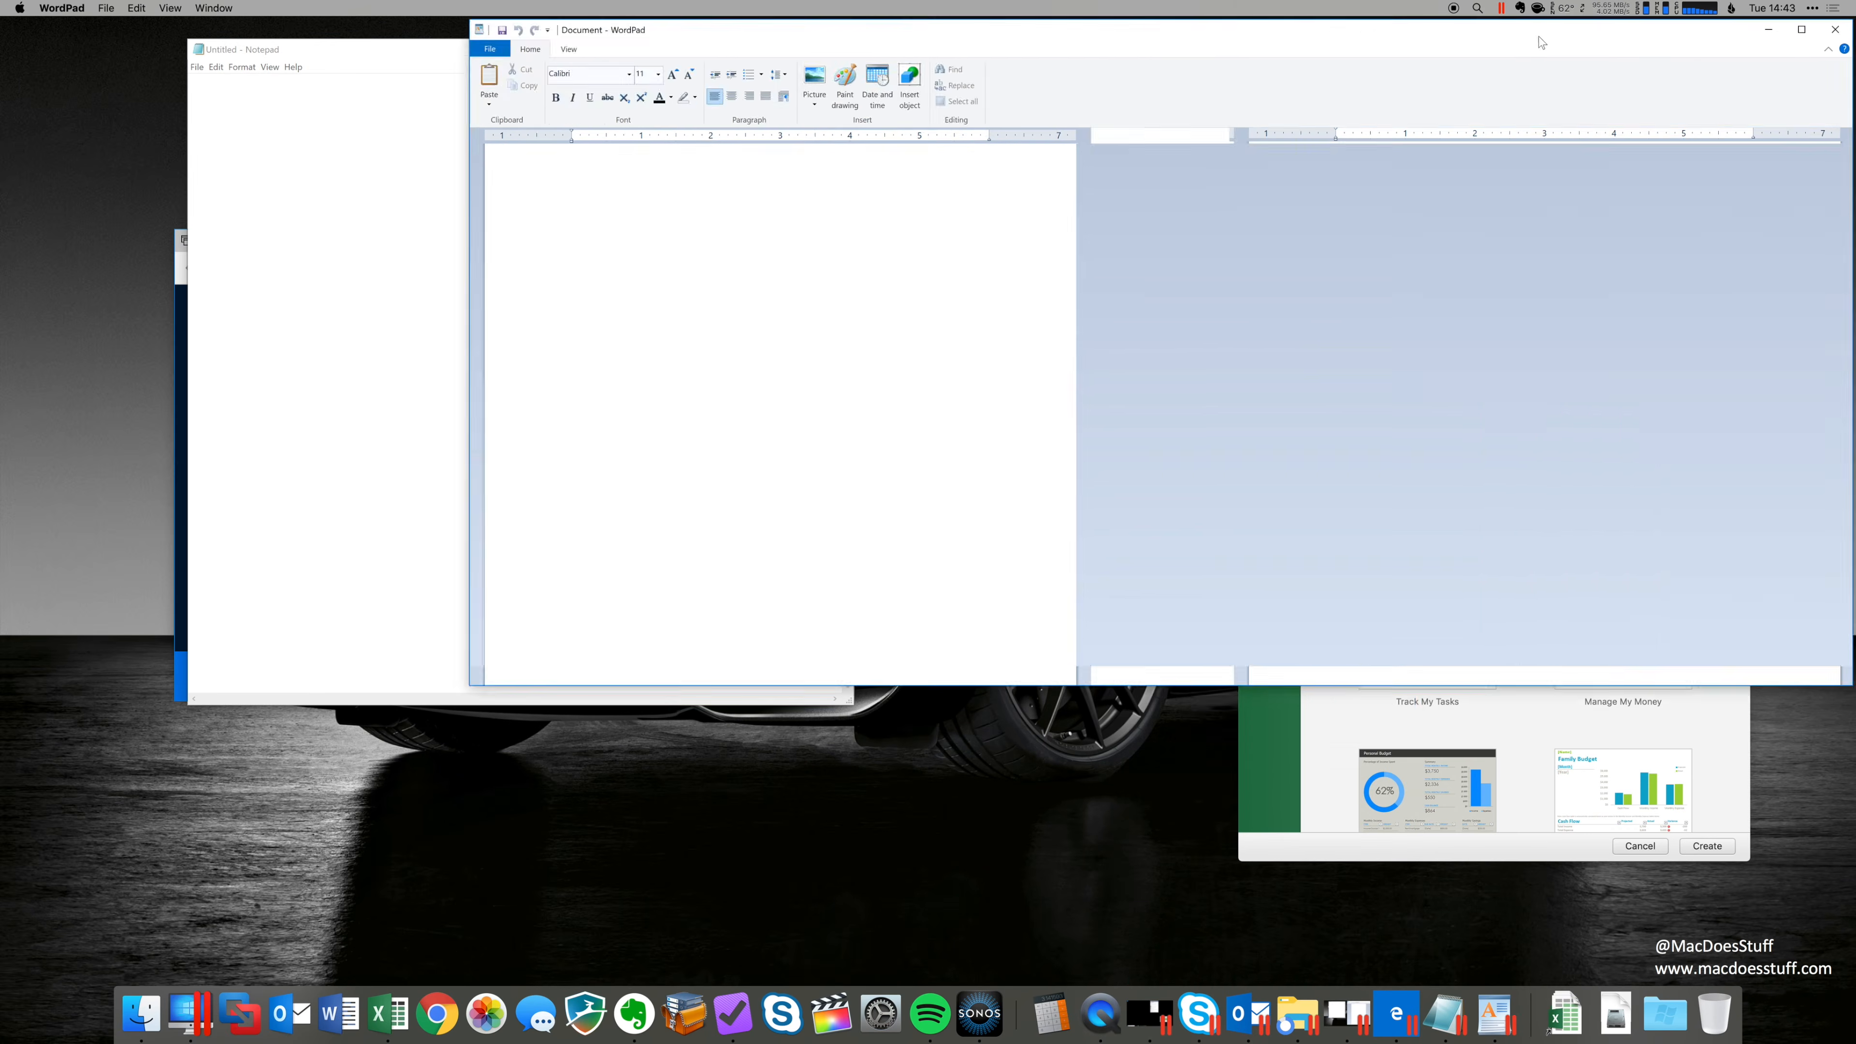
{"action": "left_click", "coordinate": [1334, 181]}
{"action": "left_click", "coordinate": [1414, 166]}
{"action": "left_click_drag", "start_coordinate": [1413, 169], "coordinate": [845, 185]}
{"action": "left_click_drag", "start_coordinate": [646, 83], "coordinate": [1009, 190]}
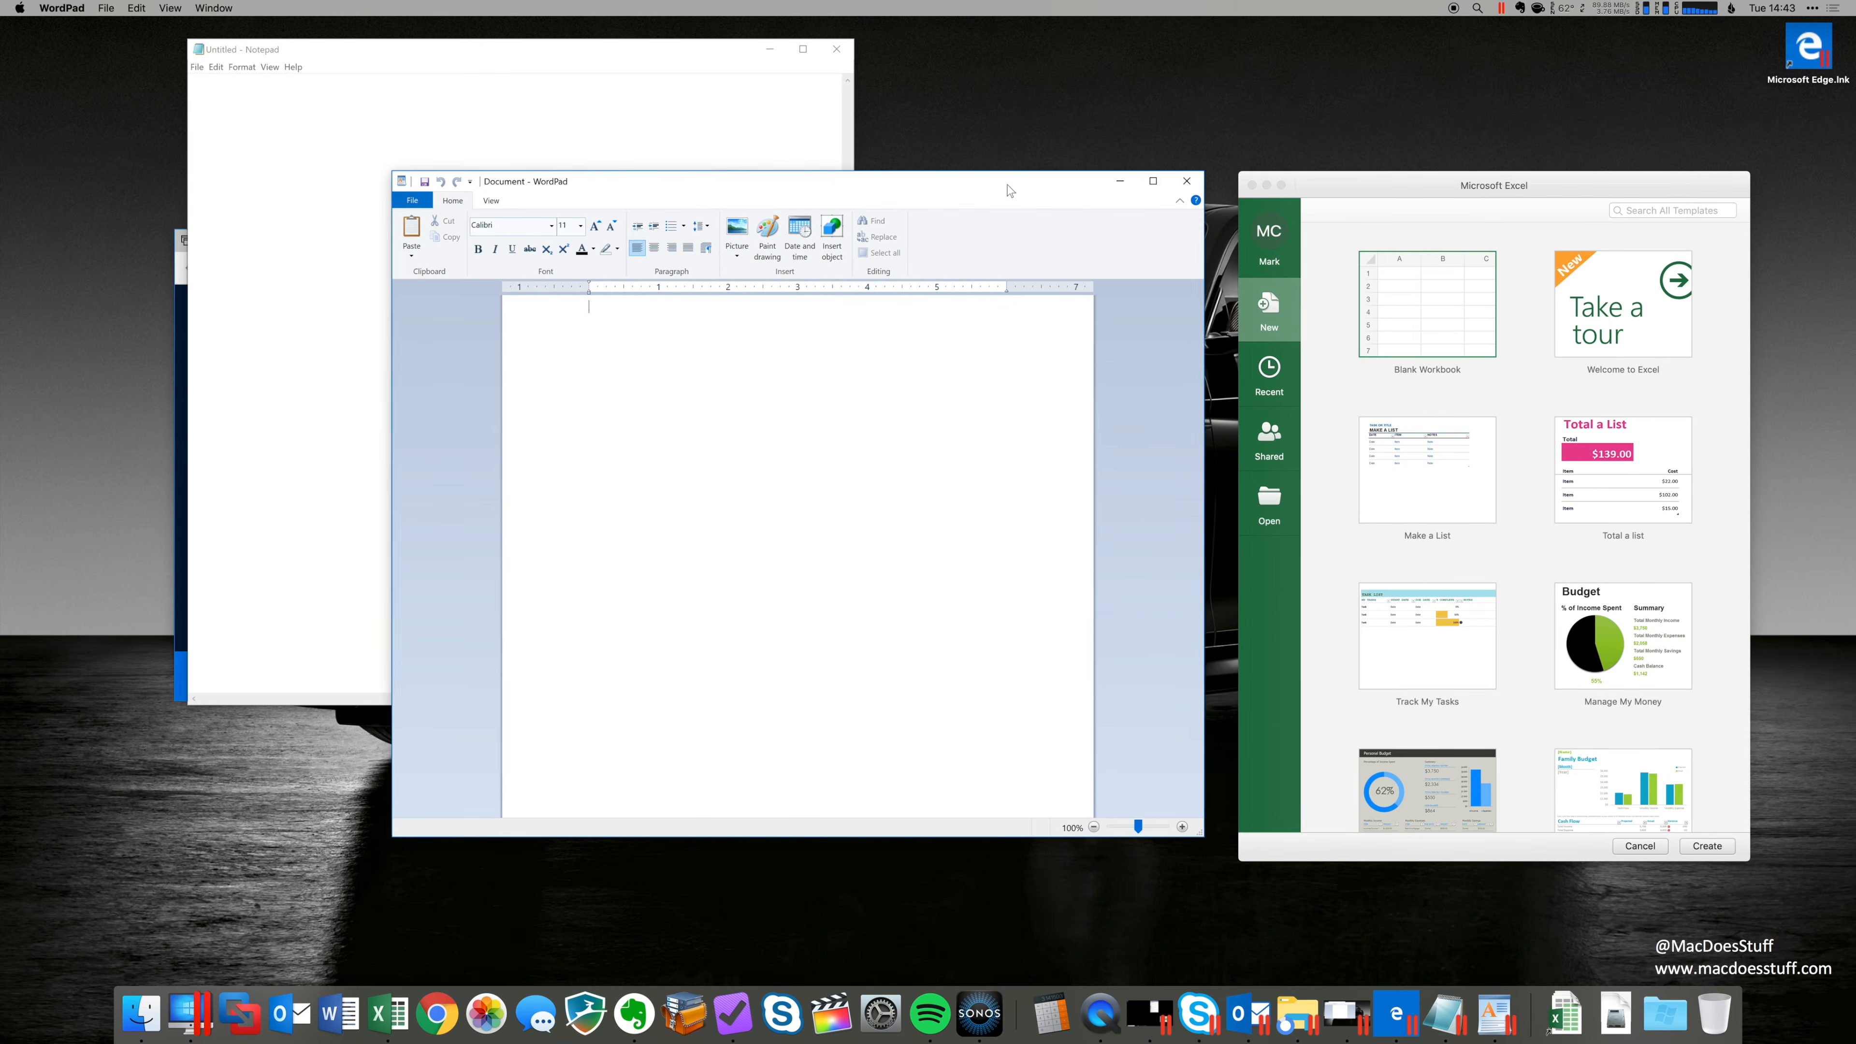
{"action": "left_click_drag", "start_coordinate": [661, 56], "coordinate": [550, 94]}
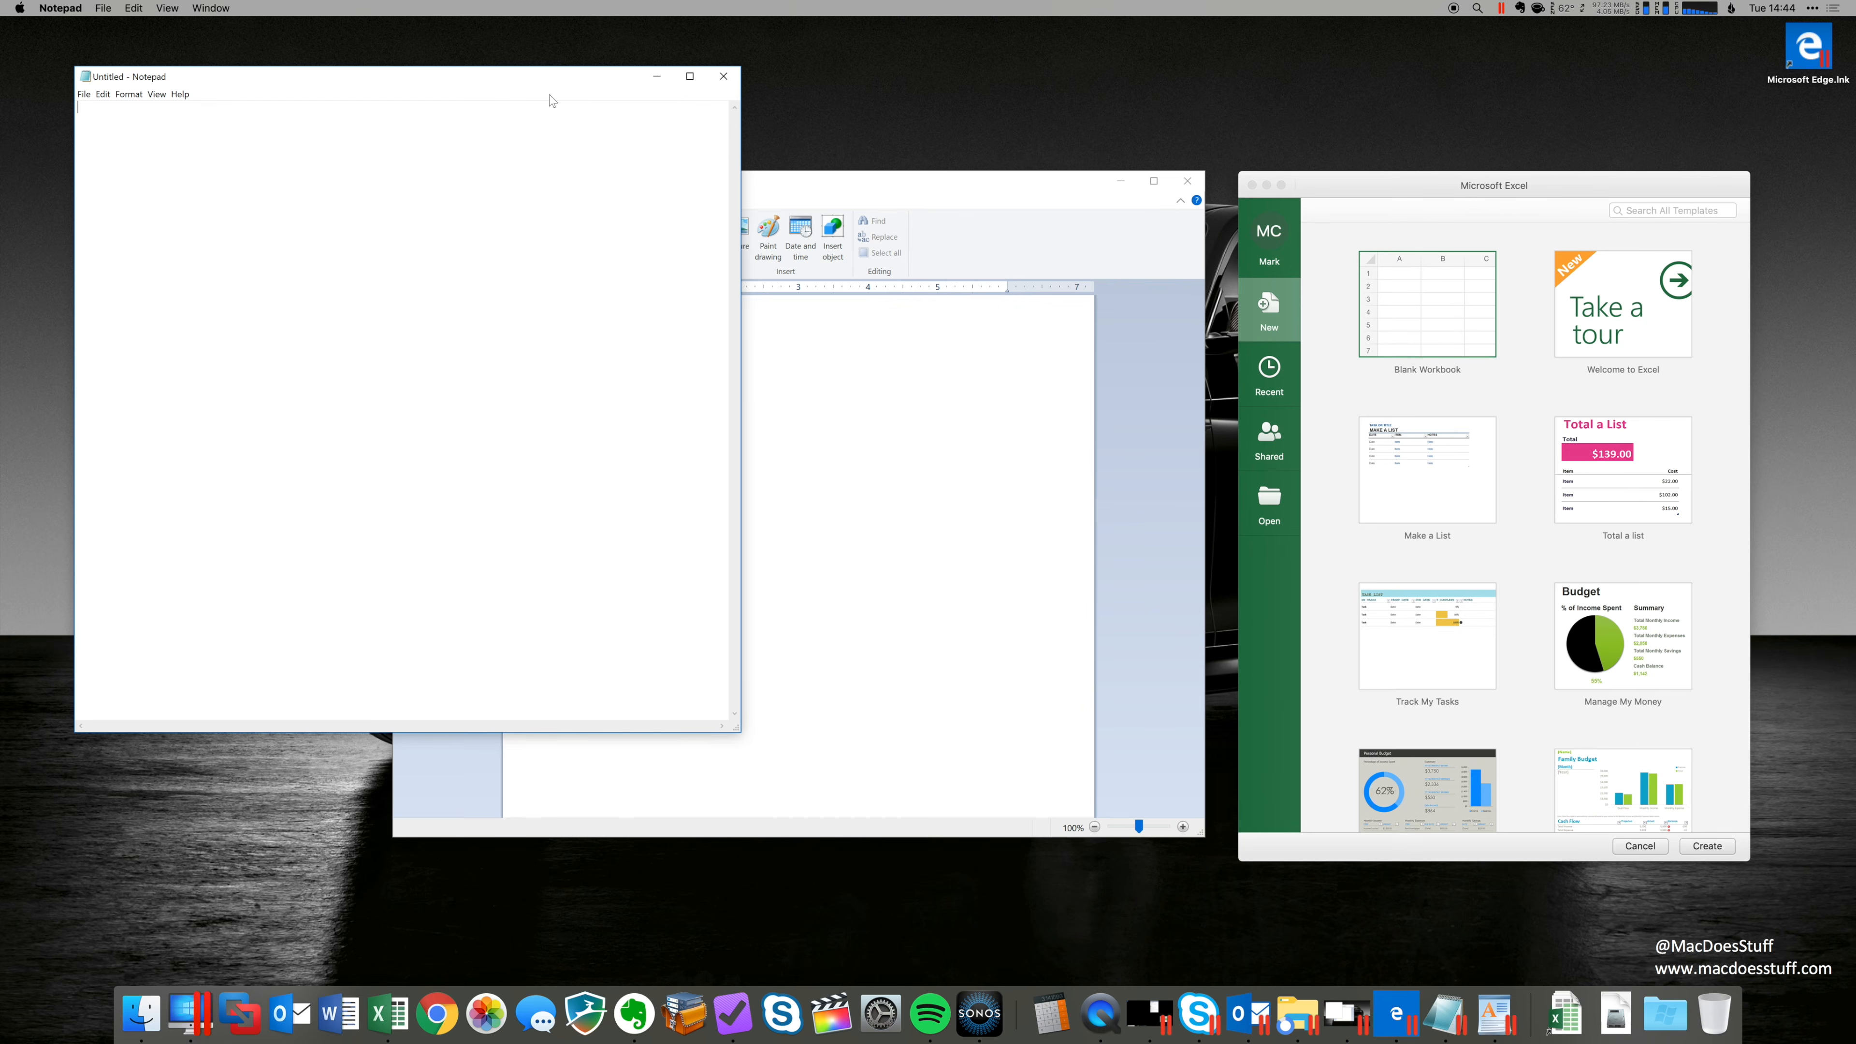
{"action": "left_click_drag", "start_coordinate": [1005, 180], "coordinate": [1052, 237]}
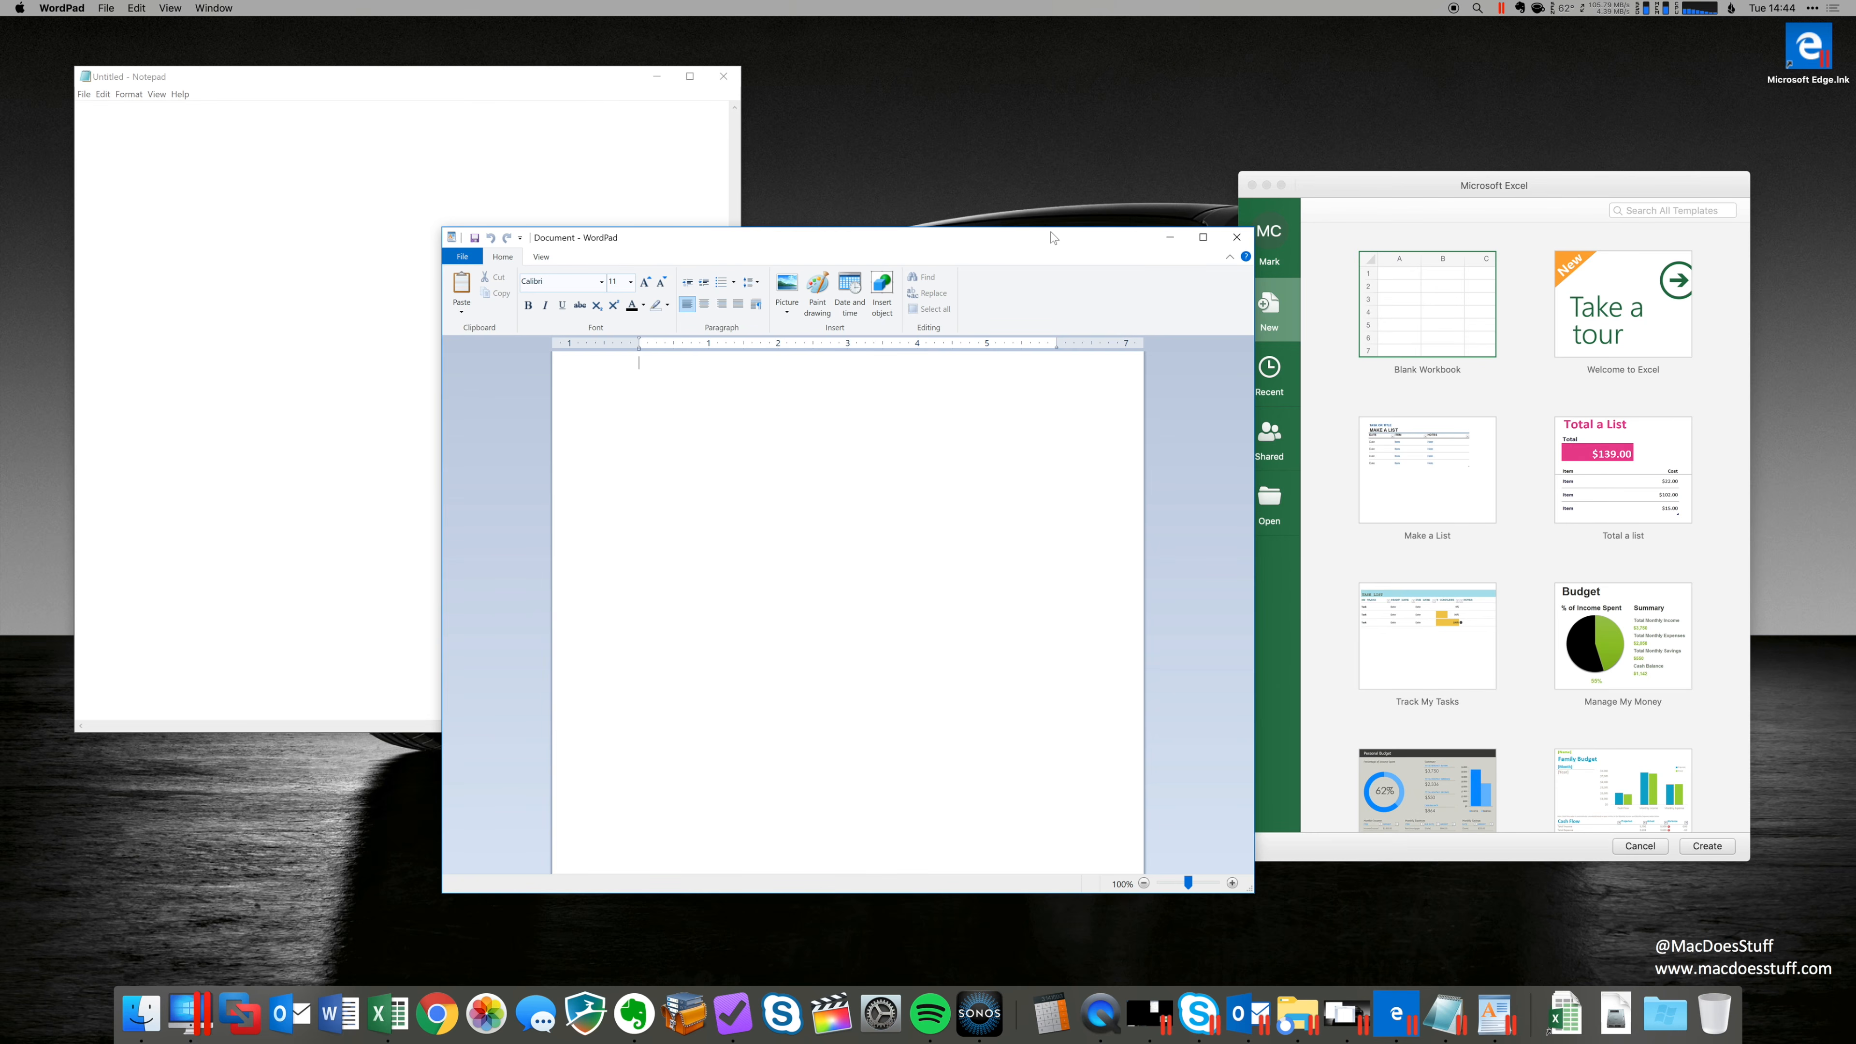
Exit Coherence to bring back the windowed Windows desktop, and move the WordPad window within it.
{"action": "left_click", "coordinate": [178, 9]}
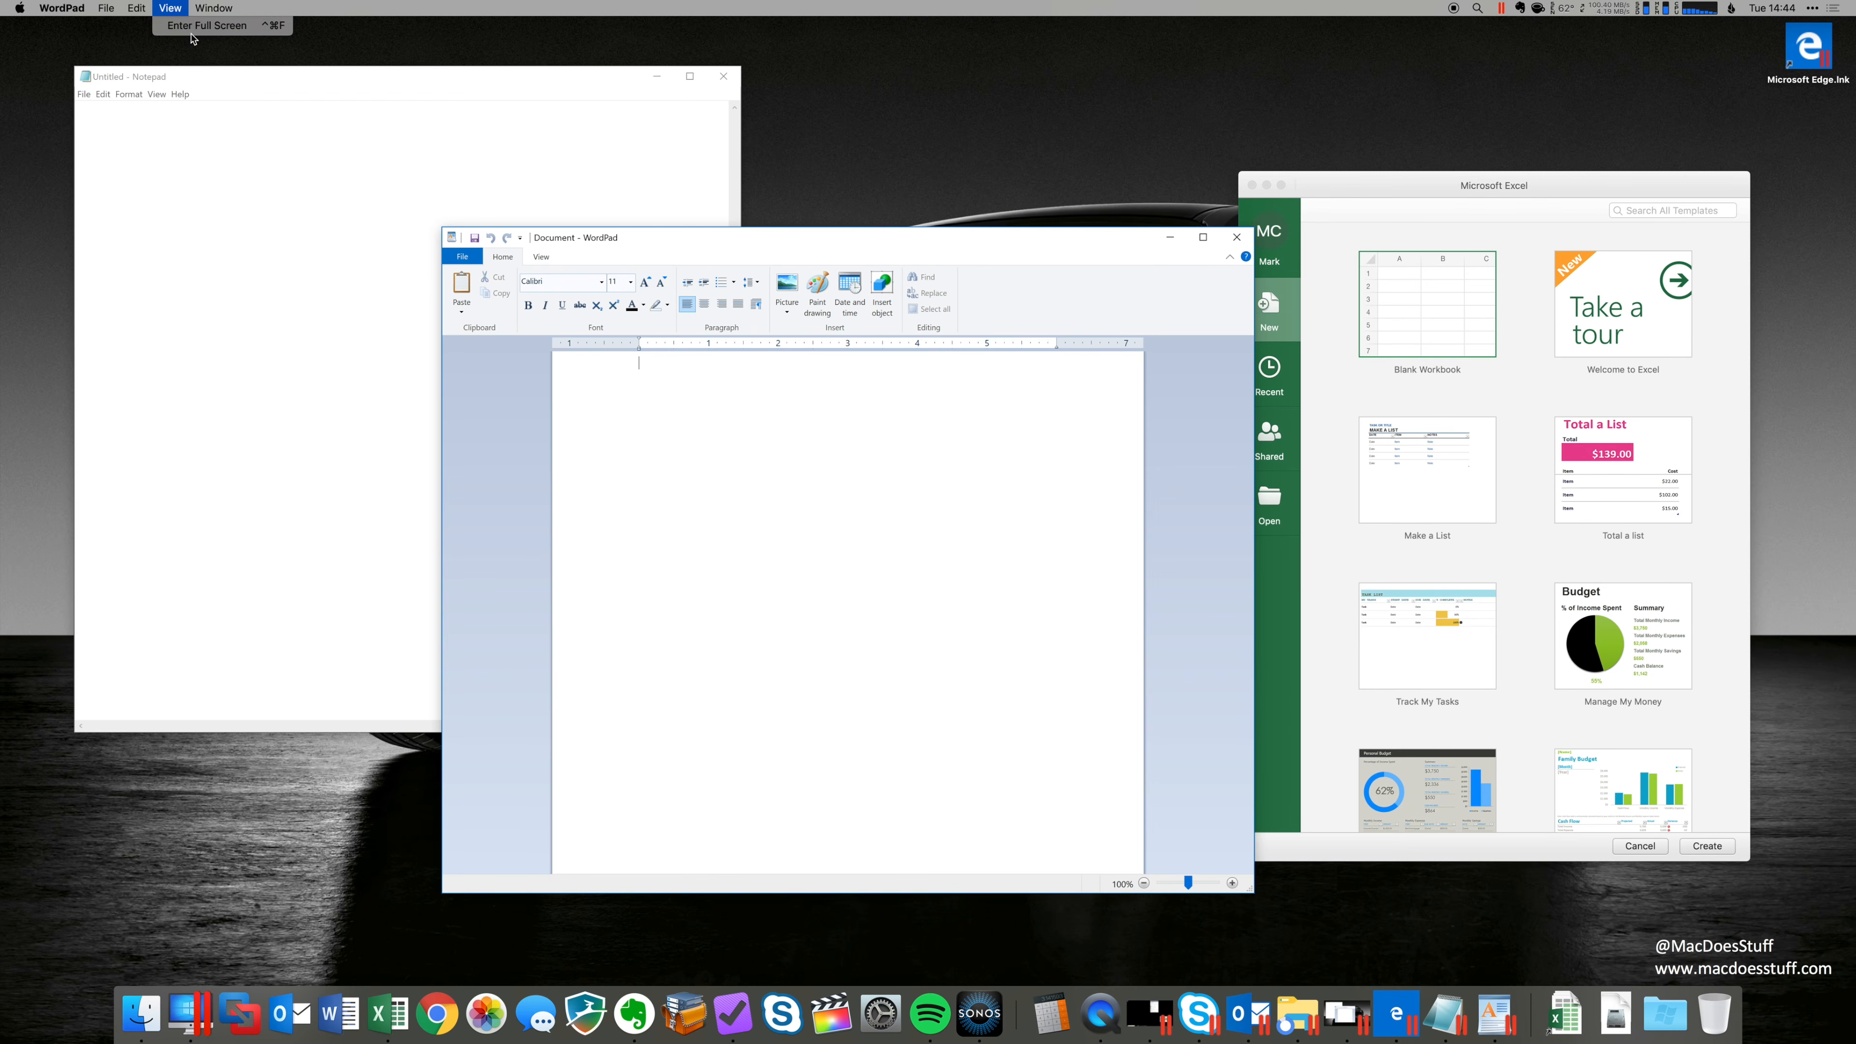
{"action": "left_click", "coordinate": [863, 385]}
{"action": "left_click", "coordinate": [1502, 9]}
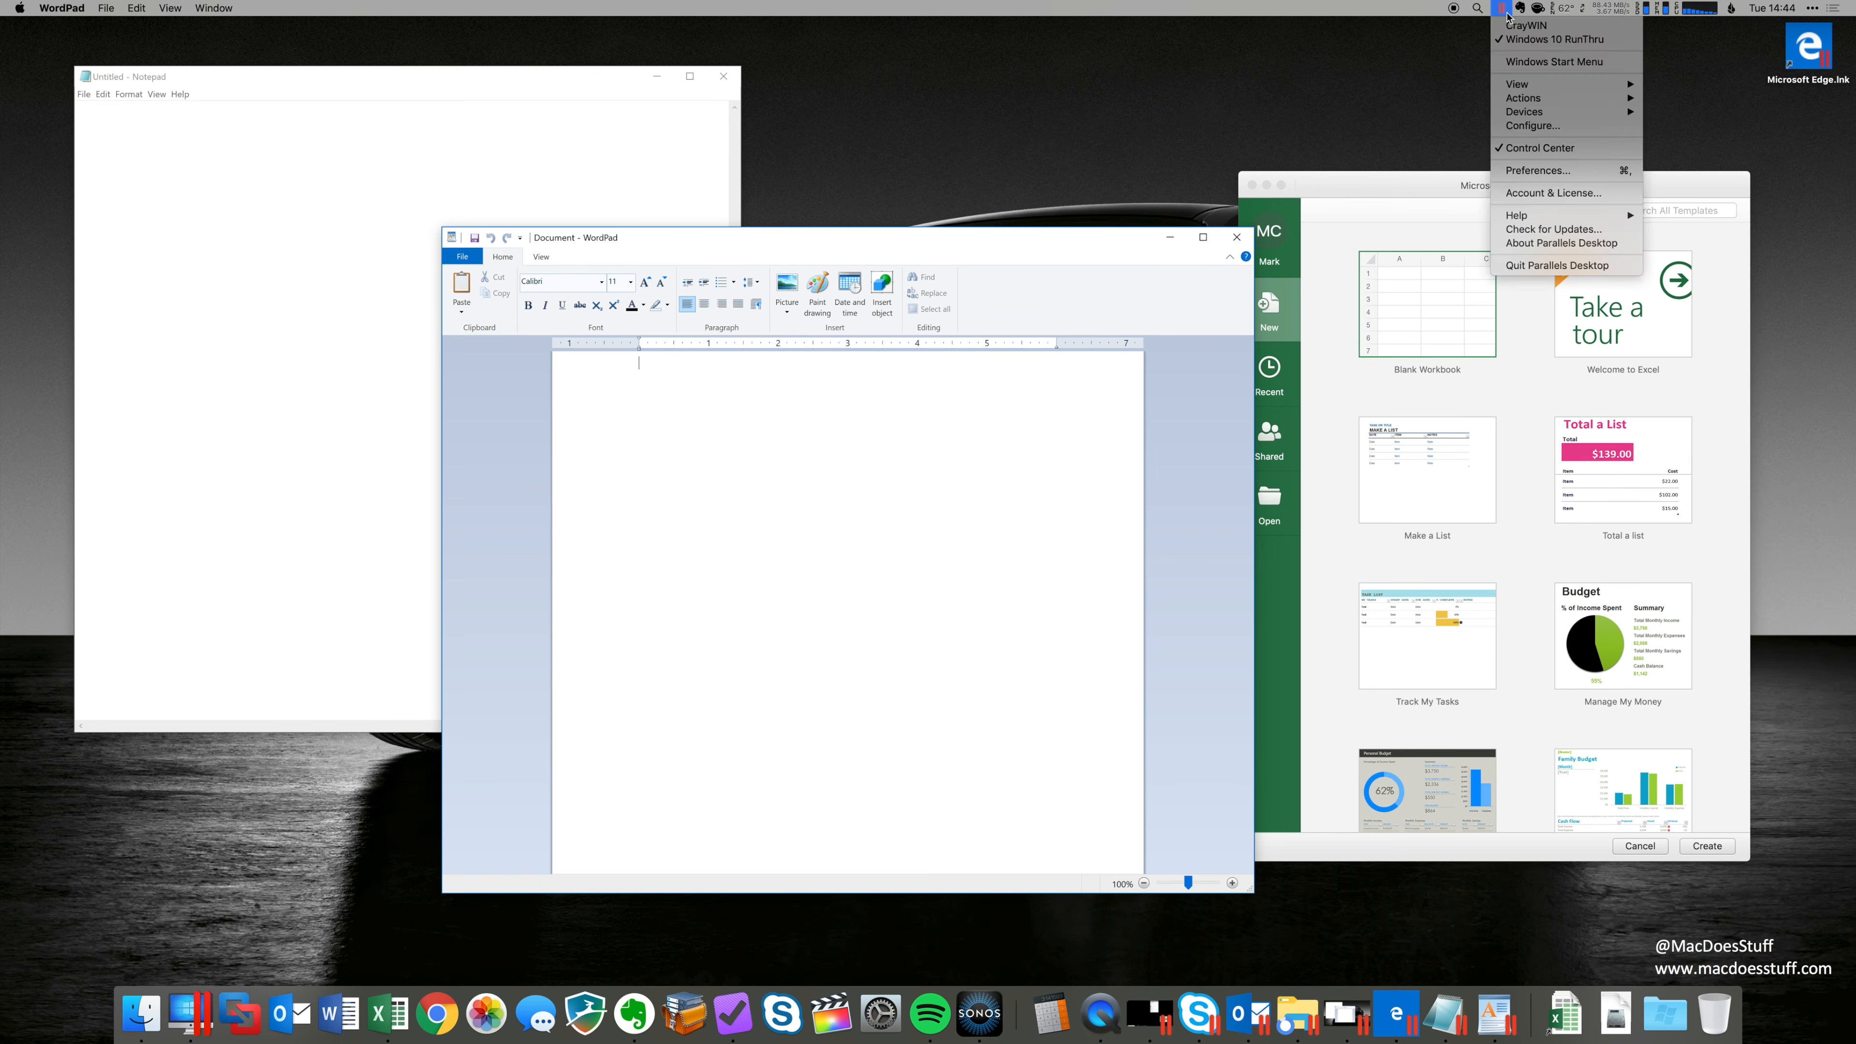
{"action": "mouse_move", "coordinate": [1535, 86]}
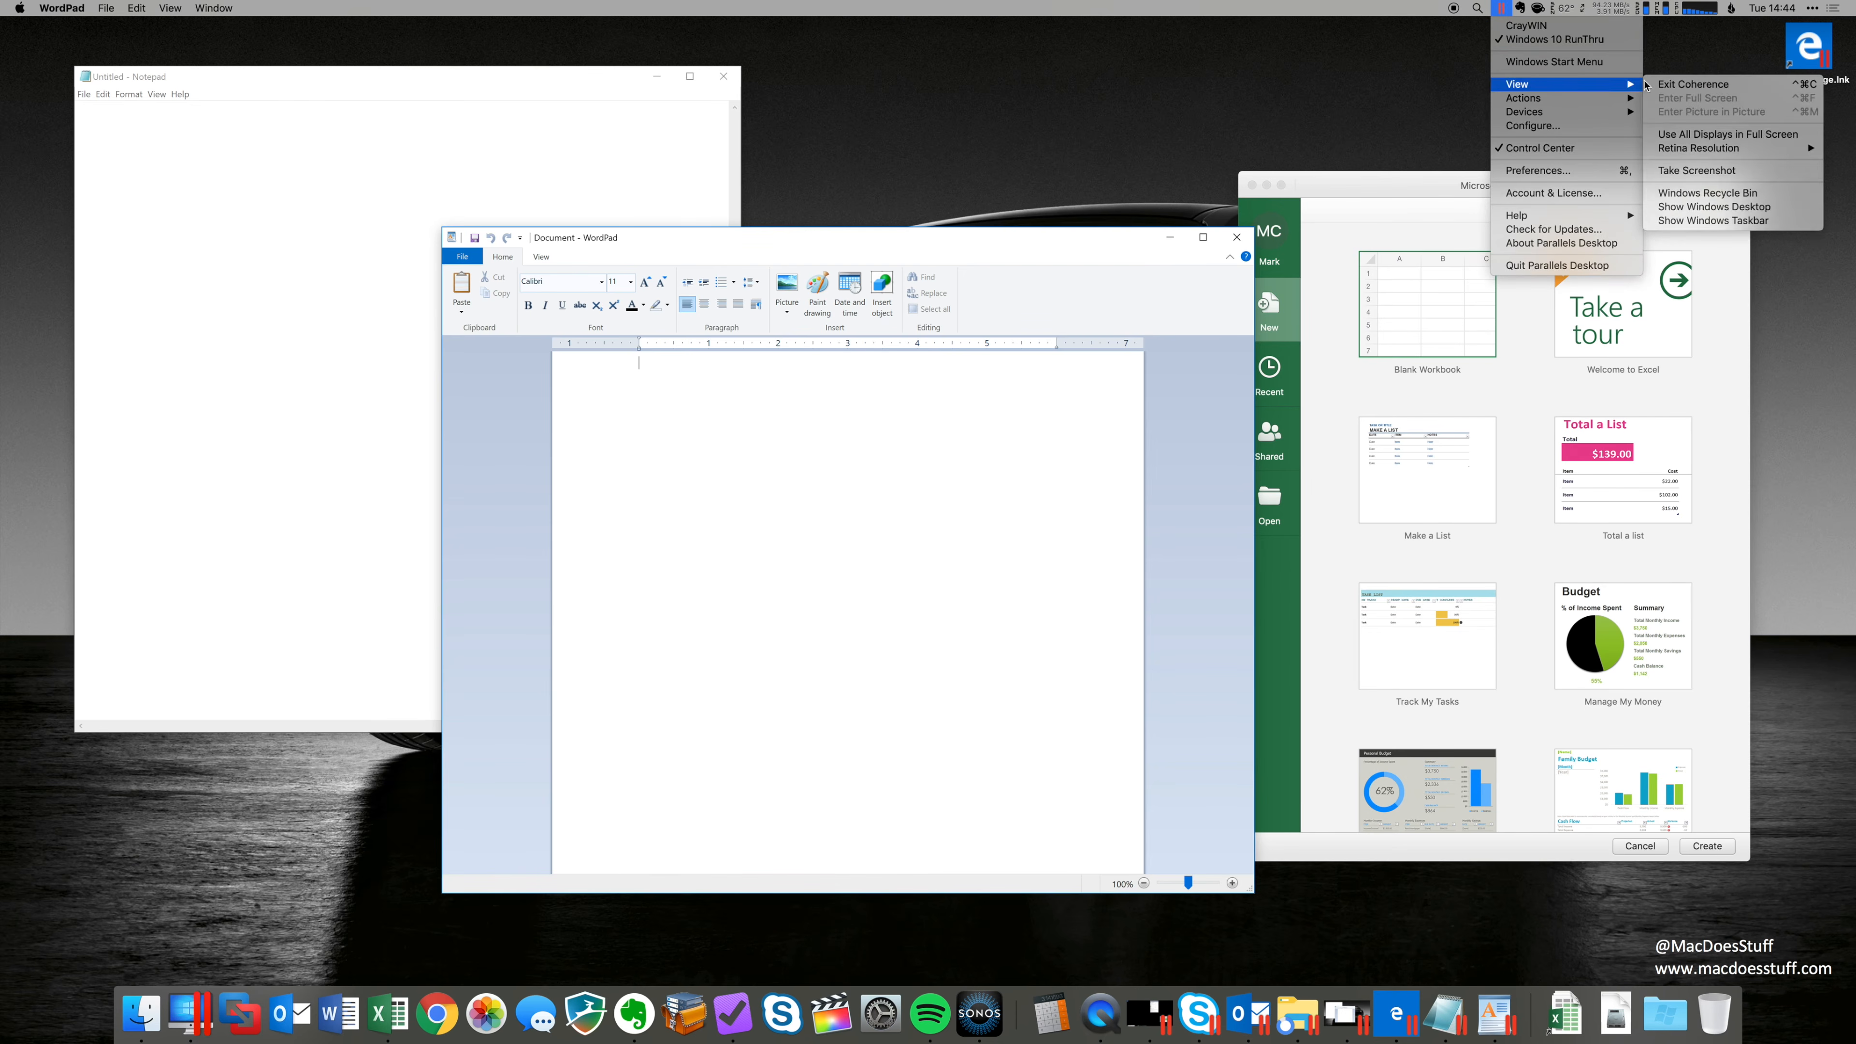
{"action": "left_click", "coordinate": [1694, 86]}
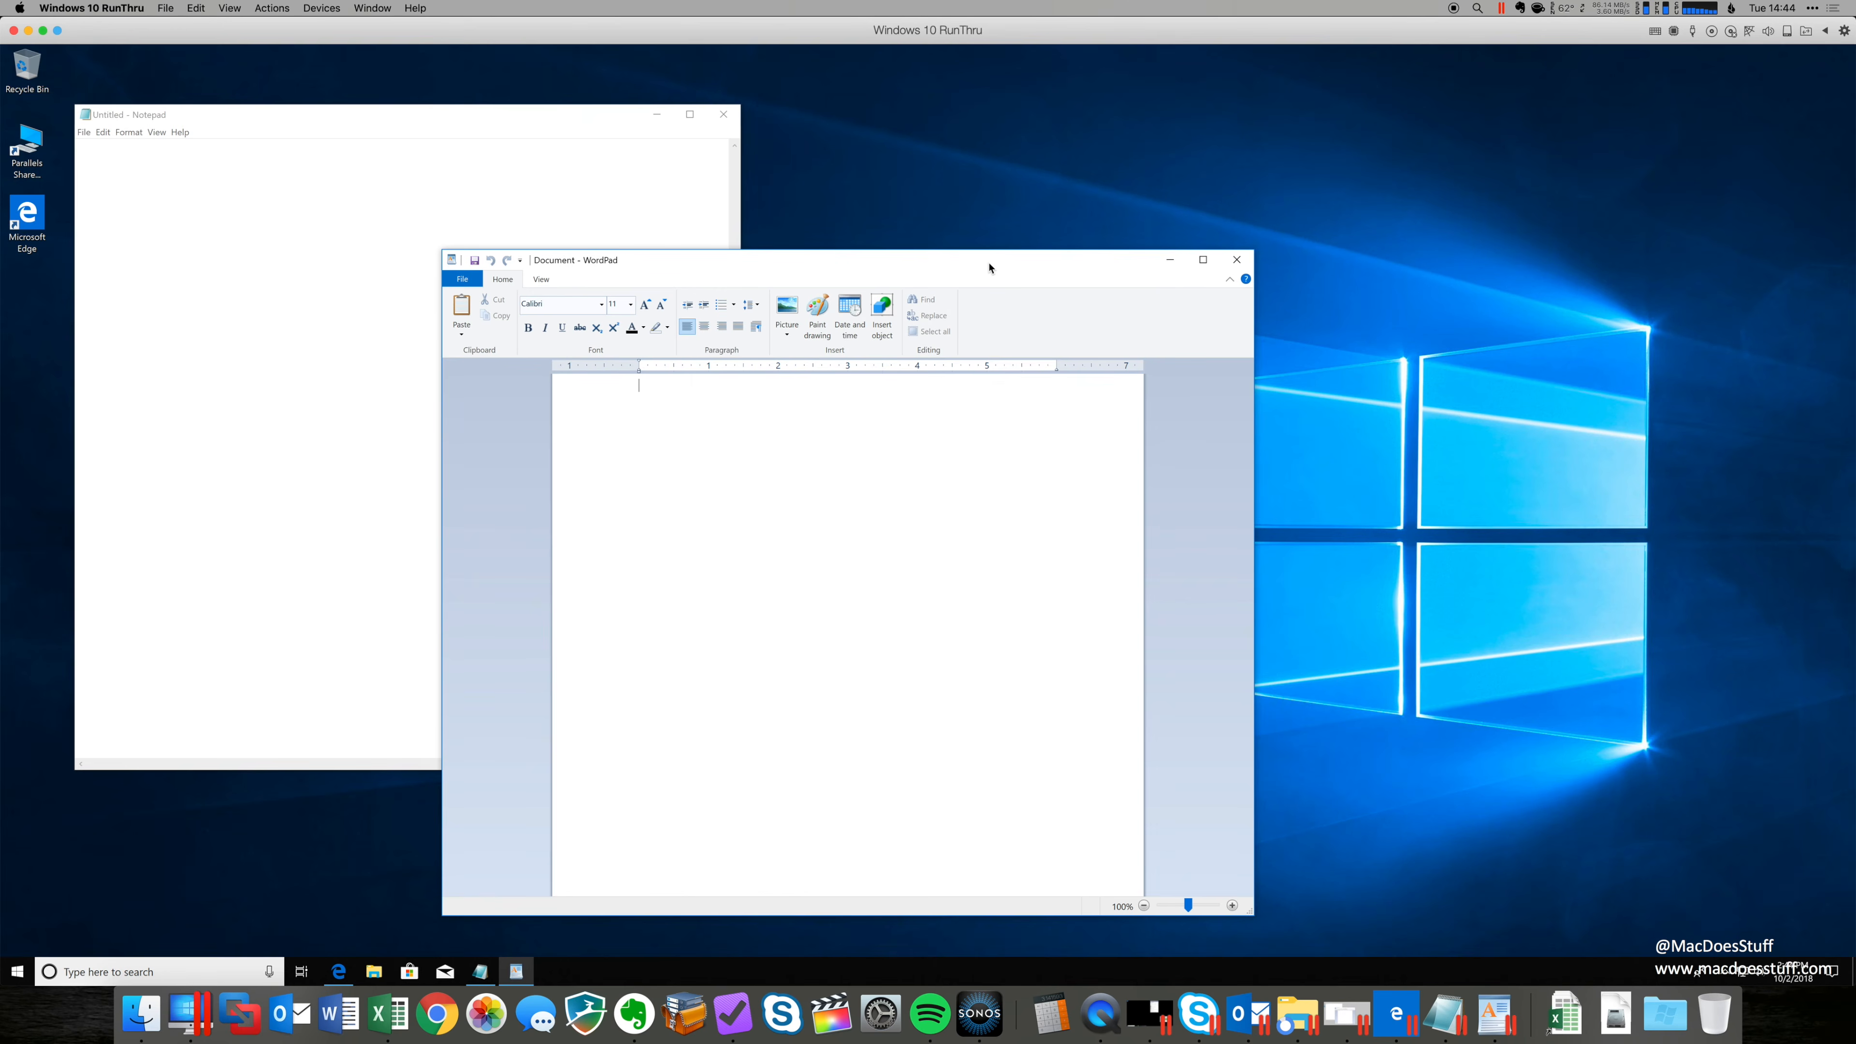
{"action": "left_click_drag", "start_coordinate": [1123, 261], "coordinate": [1314, 173]}
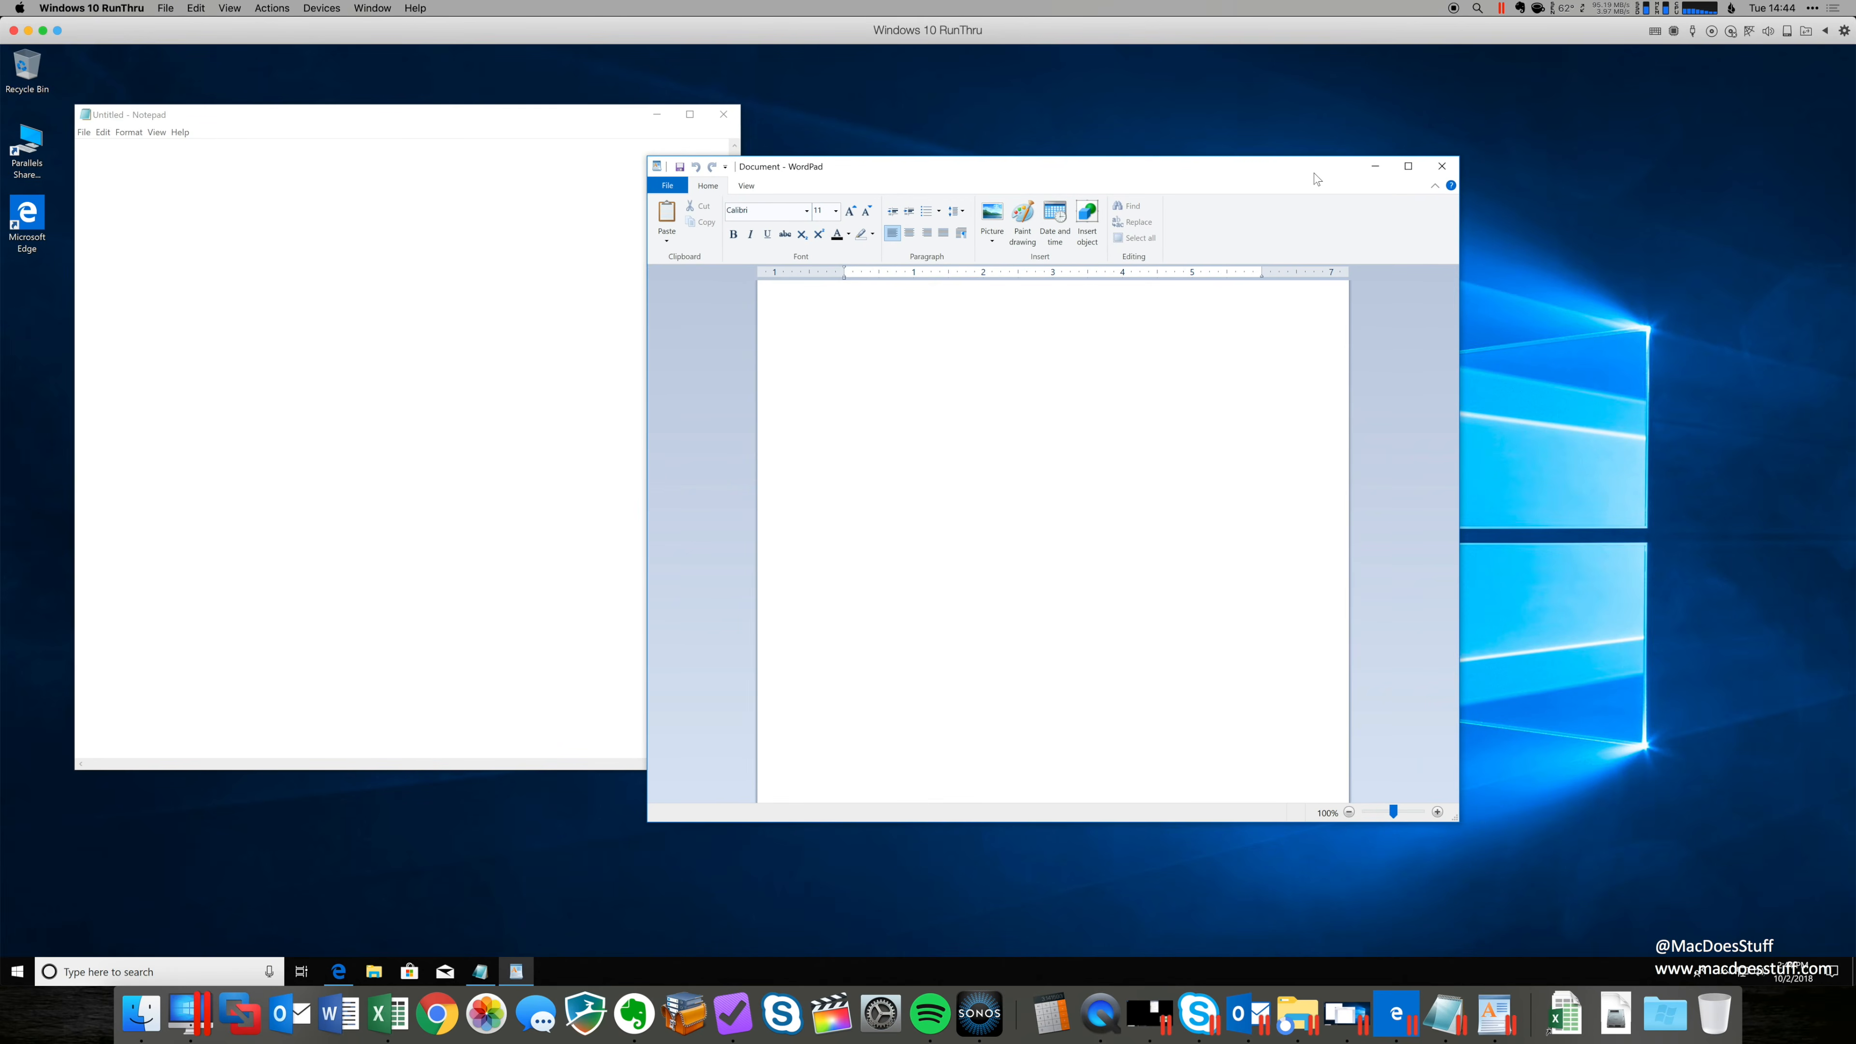